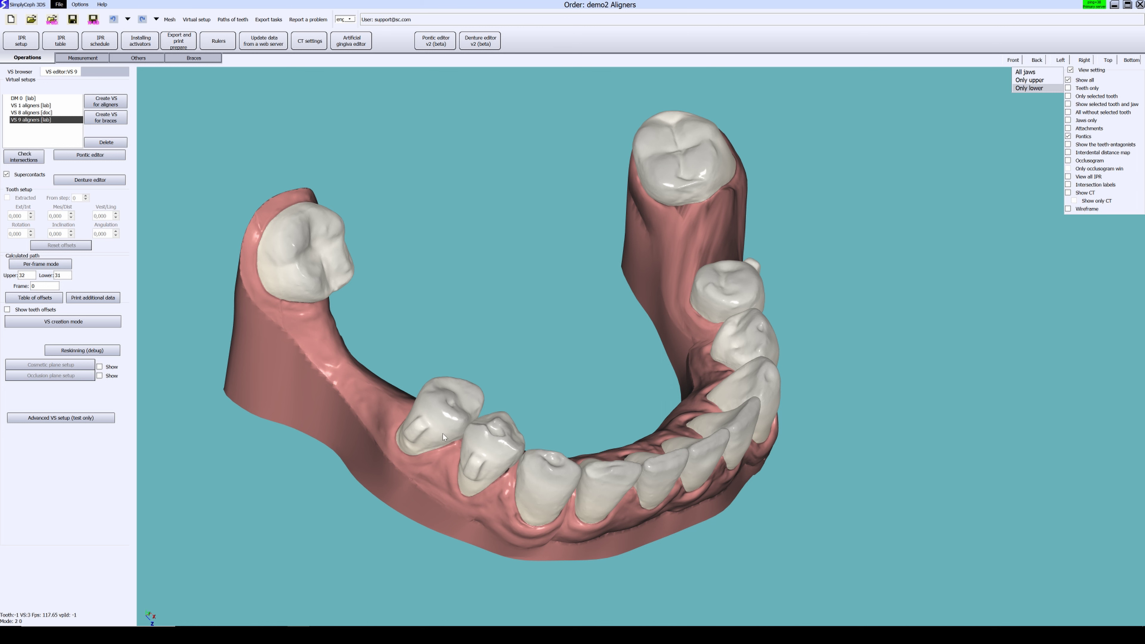
# - Turn on per-frame mode for the virtual setup and preview the lower teeth at frame 4
pyautogui.moveTo(421, 422); pyautogui.dragTo(441, 406, button='middle')
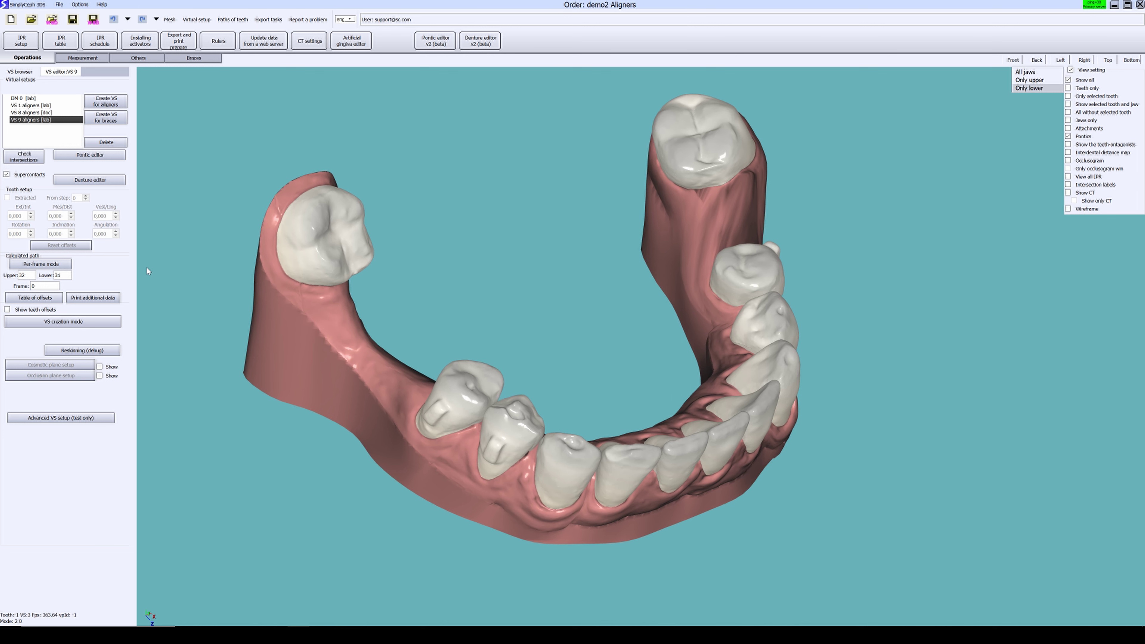
pyautogui.click(65, 266)
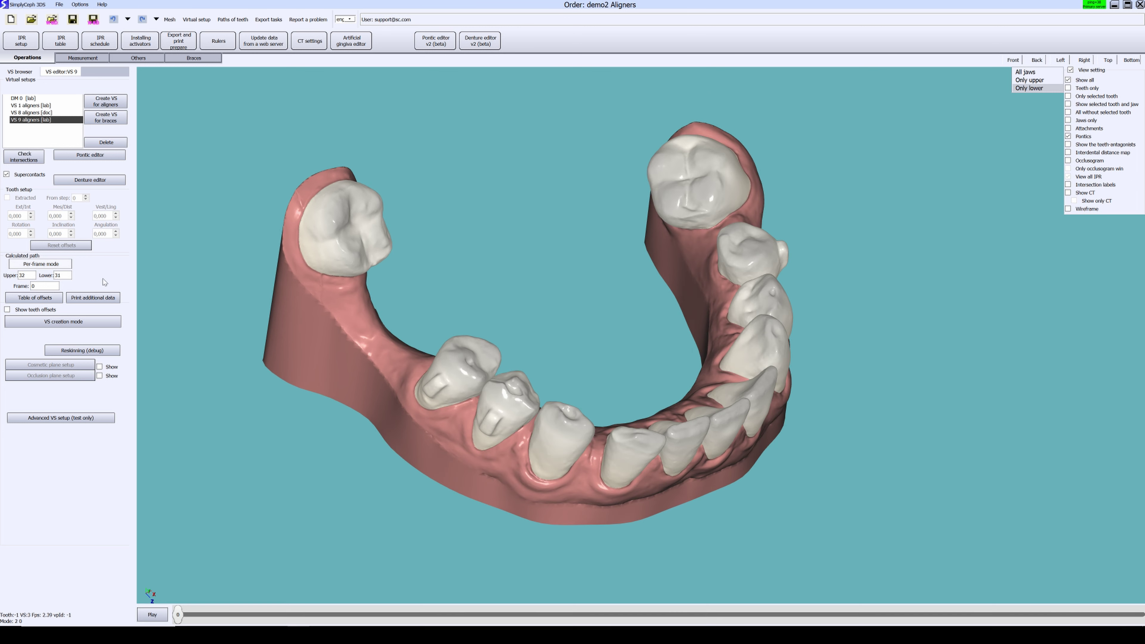
pyautogui.moveTo(181, 615); pyautogui.dragTo(341, 450)
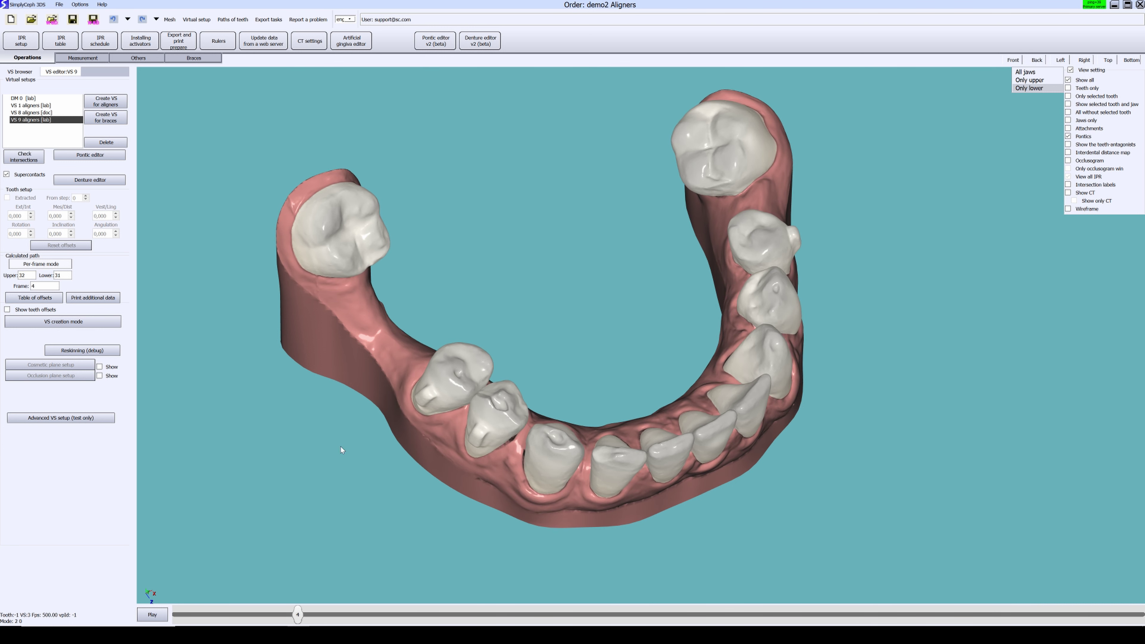
# - Open Pontic editor v2, return to frame 0 and add a pontic across the gap between the molar and the premolar
pyautogui.click(437, 44)
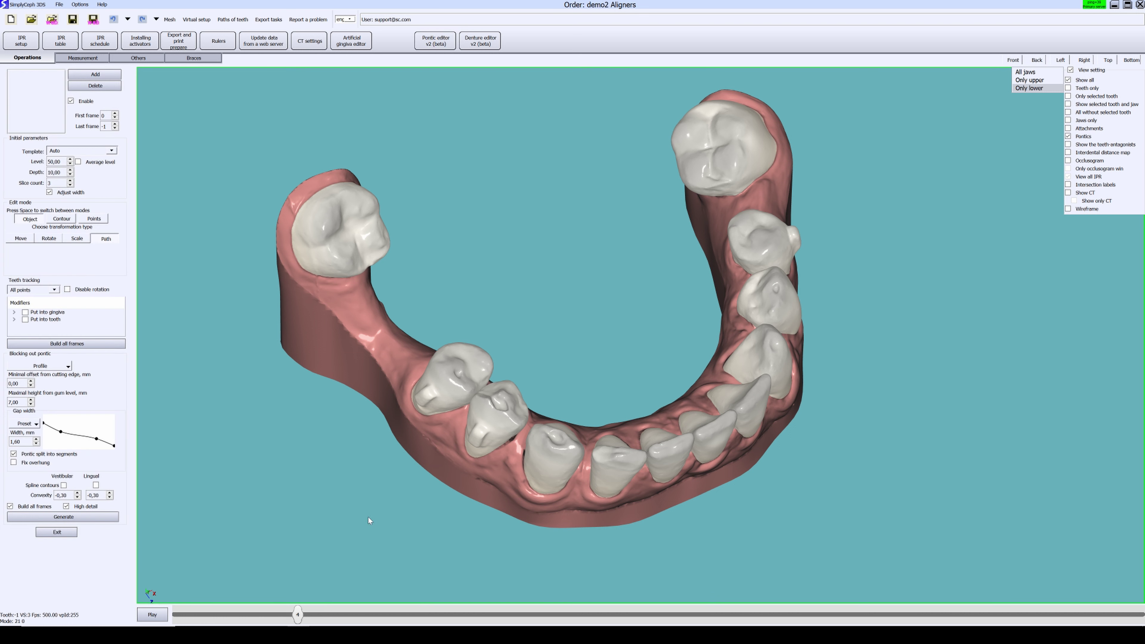
pyautogui.moveTo(298, 616); pyautogui.dragTo(182, 617)
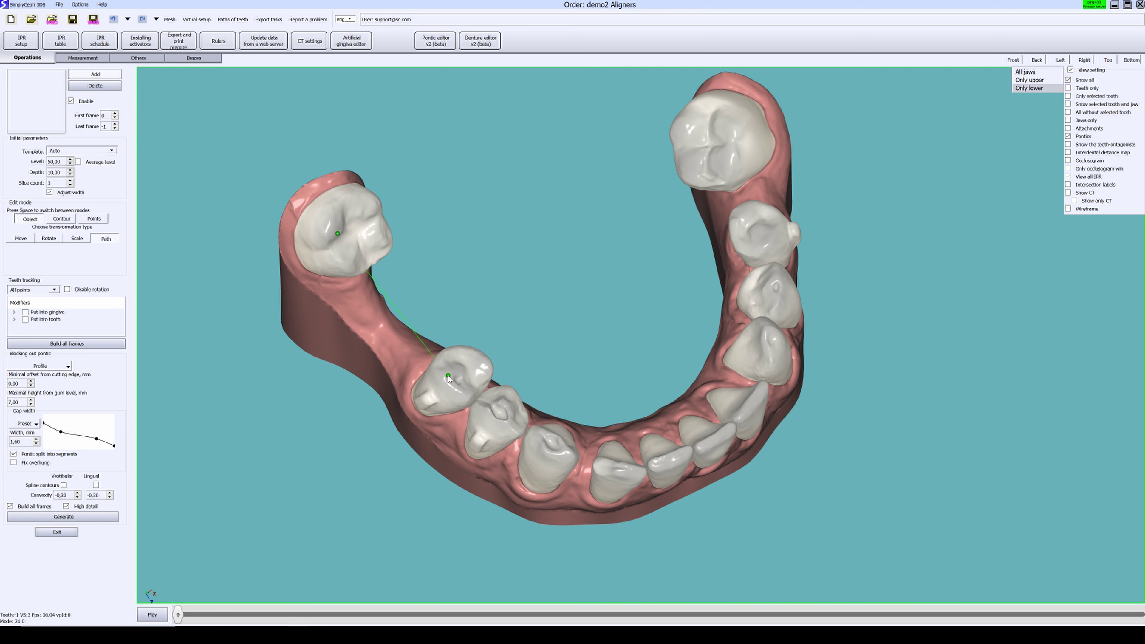
pyautogui.click(448, 376)
pyautogui.moveTo(448, 378); pyautogui.dragTo(524, 325, button='middle')
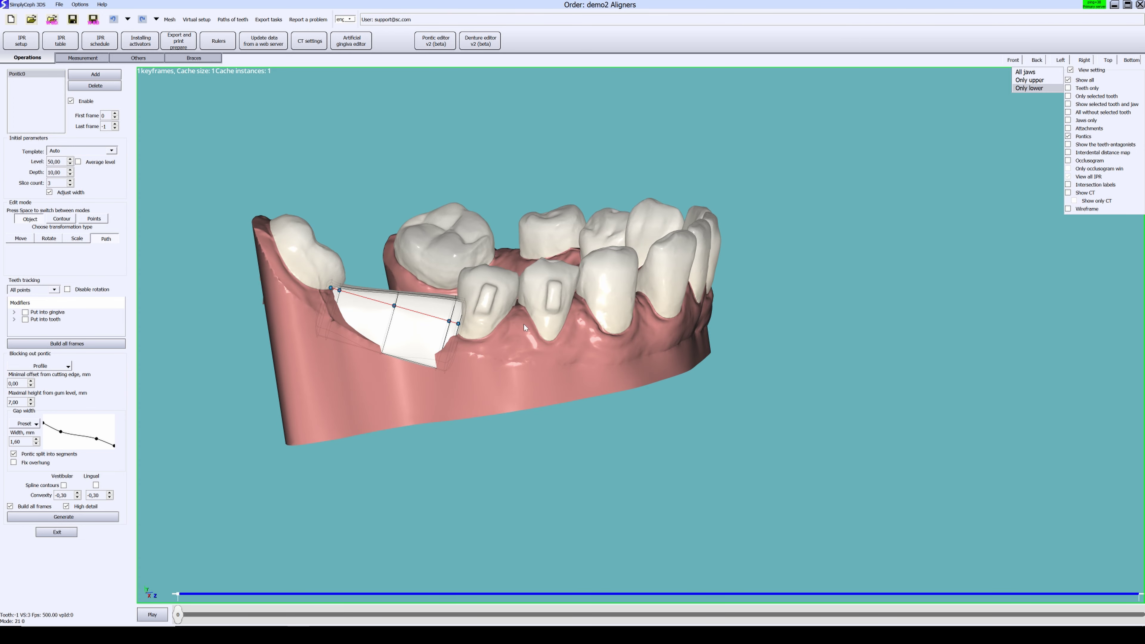
pyautogui.scroll(2, 523, 323)
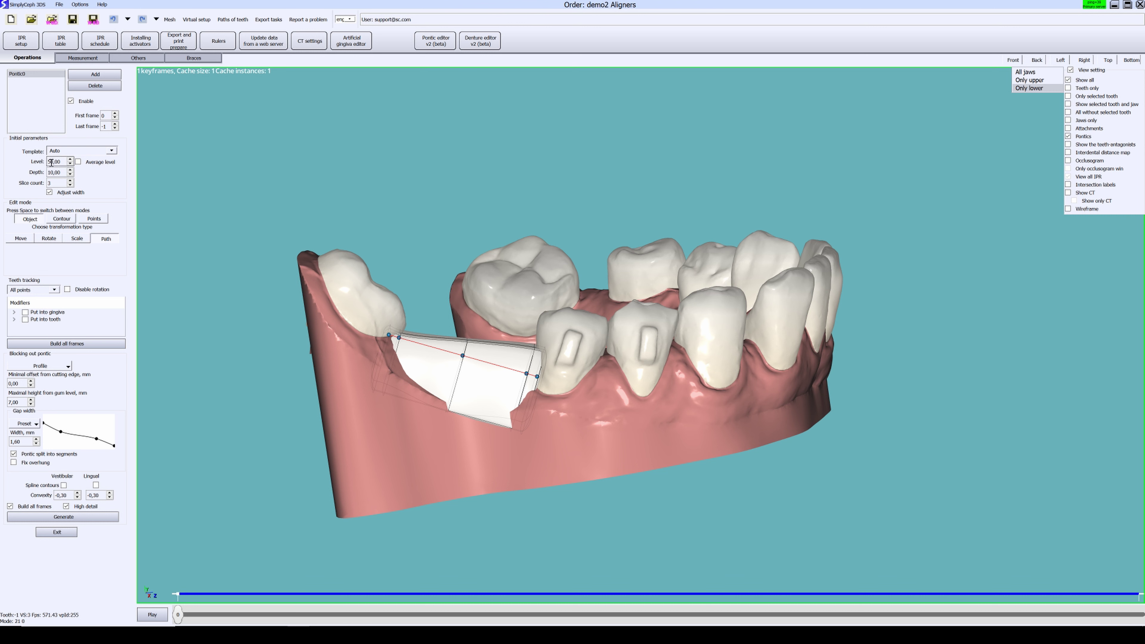
pyautogui.scroll(10, 539, 338)
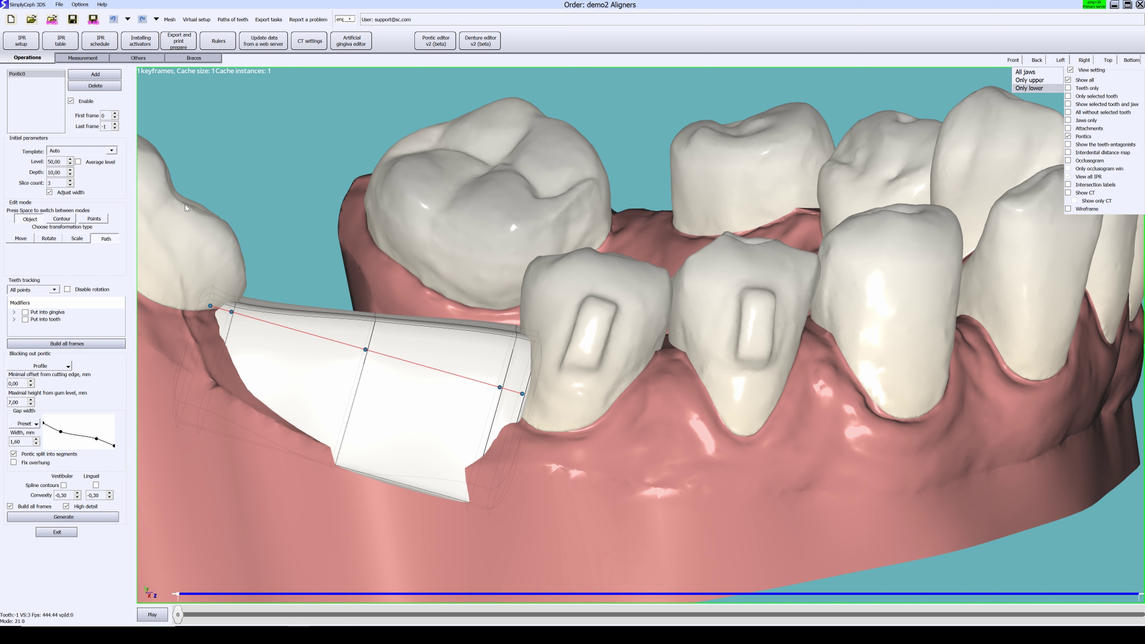
# - Shift the premolar-side end point of the pontic's path slightly further into the premolar
pyautogui.moveTo(553, 214); pyautogui.dragTo(539, 509, button='middle')
pyautogui.scroll(2, 514, 384)
pyautogui.moveTo(513, 383); pyautogui.dragTo(514, 396, button='middle')
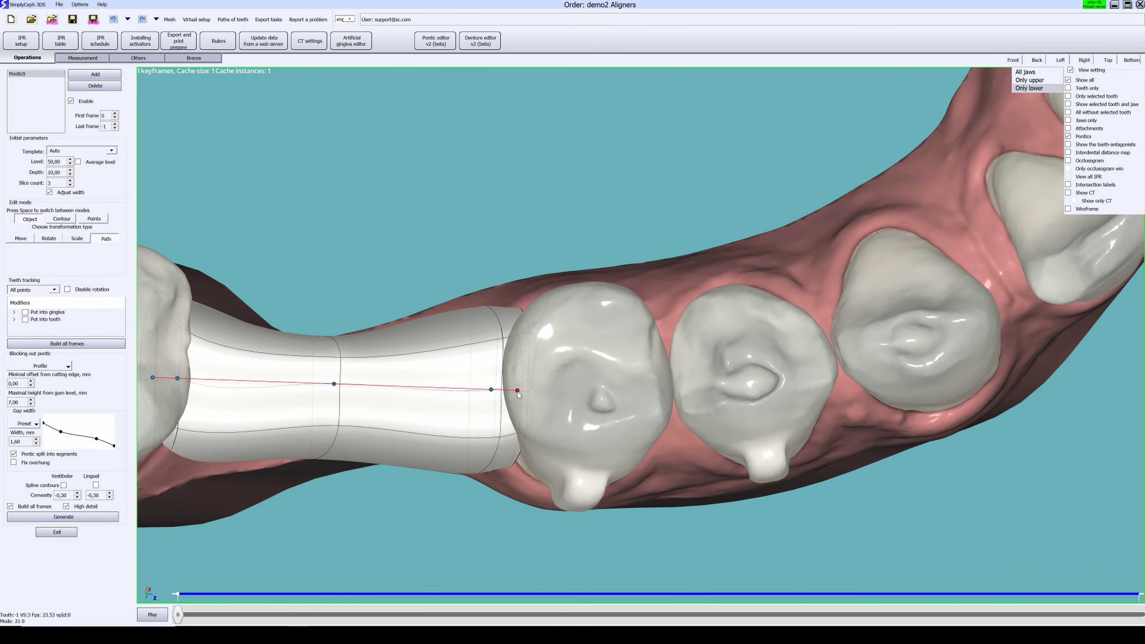
pyautogui.moveTo(519, 394); pyautogui.dragTo(529, 396)
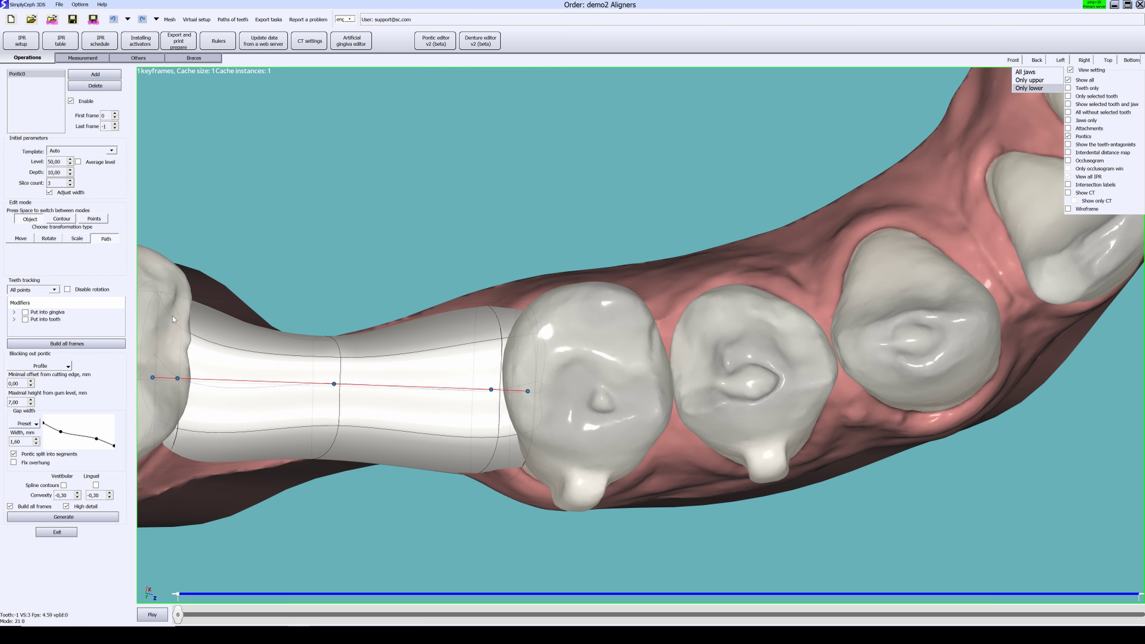
# - Curve the pontic's path by raising its points near the molar and the premolar and lowering the middle point
pyautogui.moveTo(329, 406); pyautogui.dragTo(435, 272, button='middle')
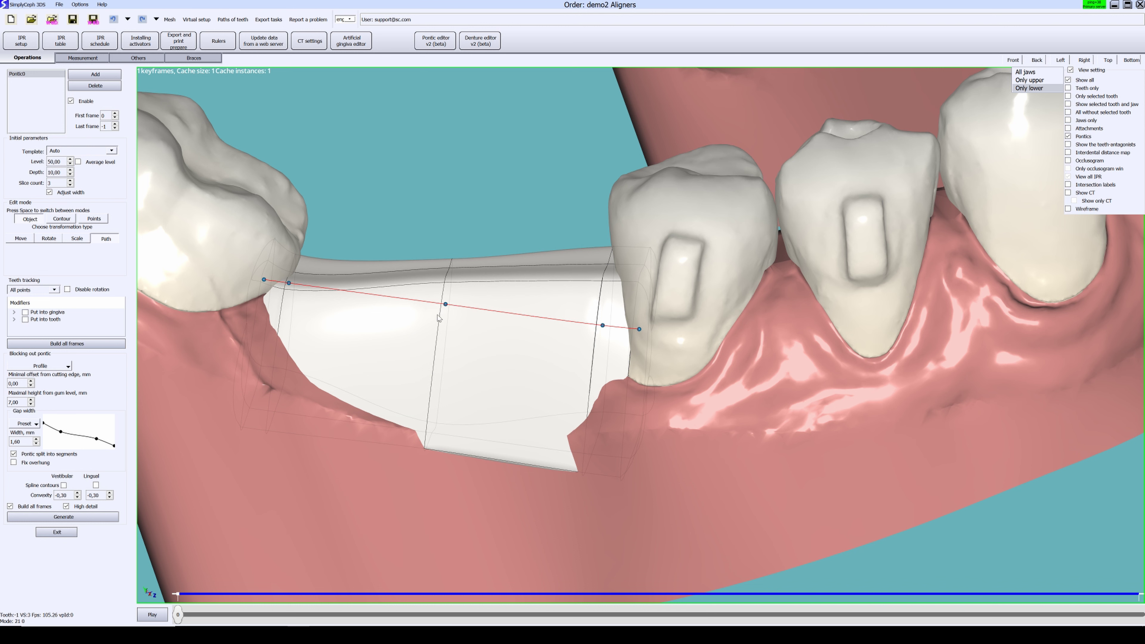
pyautogui.scroll(-2, 599, 331)
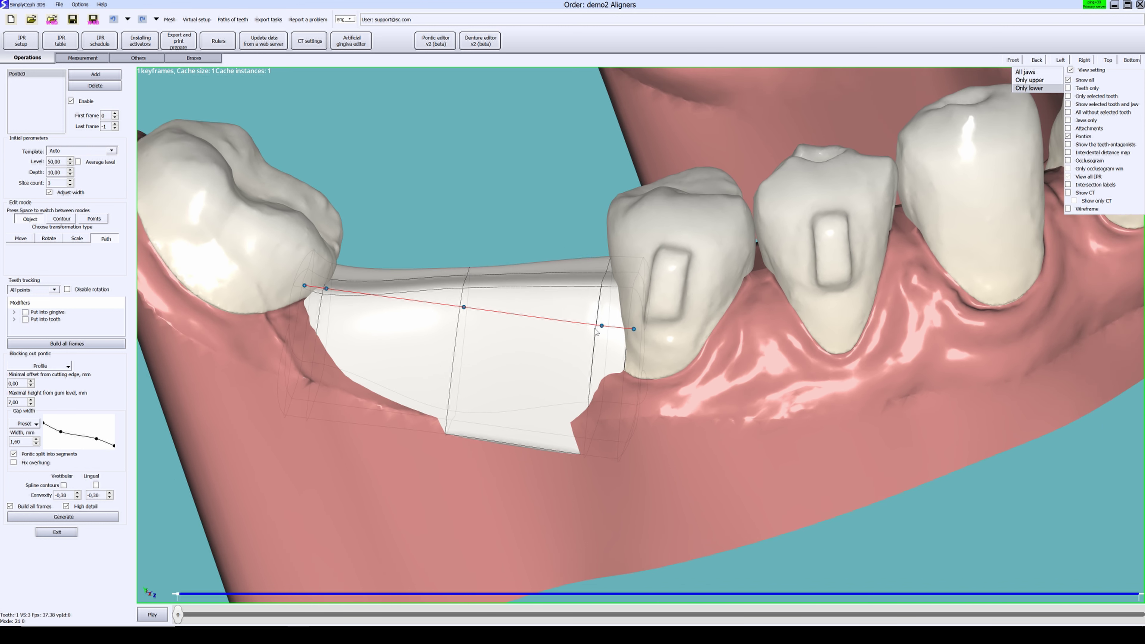
pyautogui.moveTo(579, 325); pyautogui.dragTo(497, 331, button='middle')
pyautogui.scroll(-2, 499, 335)
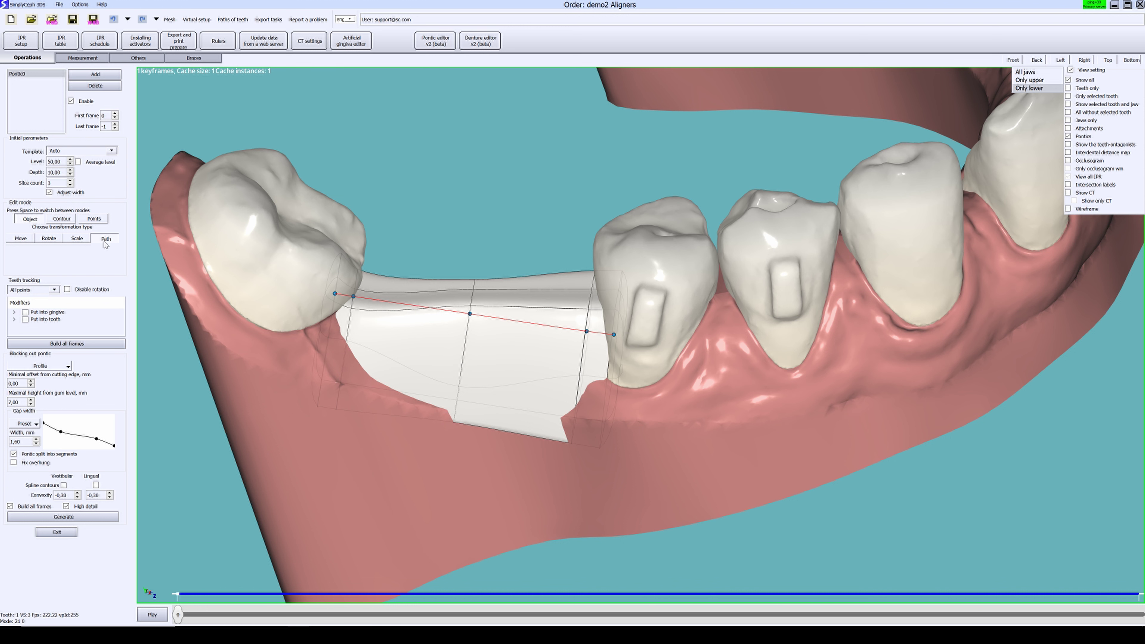
pyautogui.moveTo(314, 325); pyautogui.dragTo(320, 272, button='middle')
pyautogui.moveTo(334, 291)
pyautogui.mouseDown()
pyautogui.moveTo(290, 252)
pyautogui.moveTo(353, 291)
pyautogui.moveTo(347, 284)
pyautogui.mouseUp()
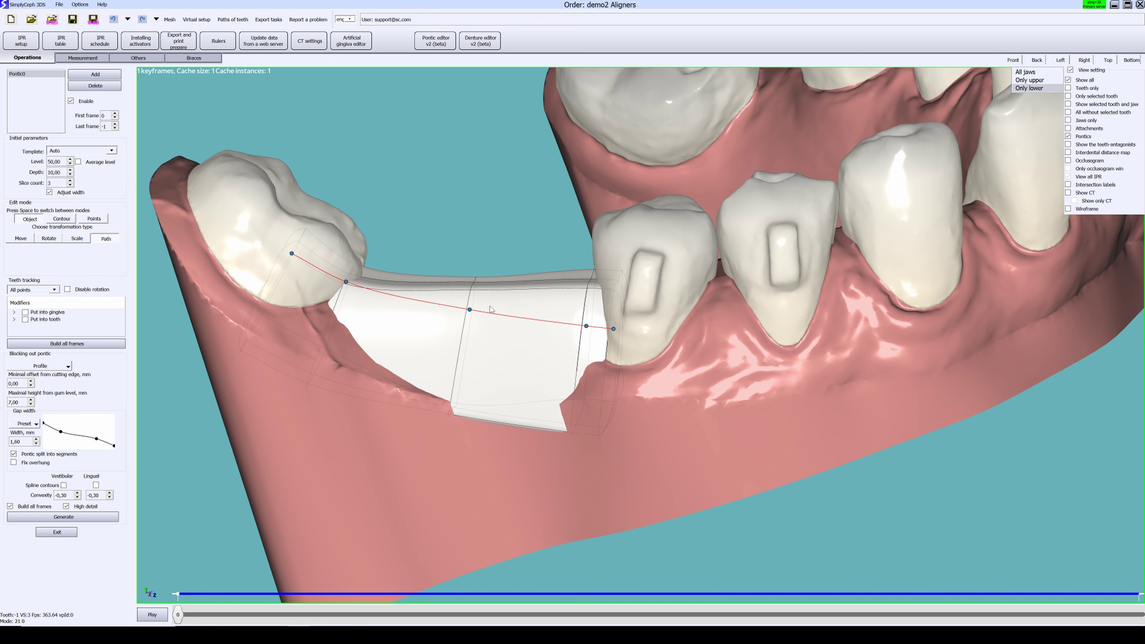
pyautogui.moveTo(614, 328)
pyautogui.mouseDown()
pyautogui.moveTo(655, 287)
pyautogui.moveTo(587, 324)
pyautogui.moveTo(591, 307)
pyautogui.moveTo(600, 317)
pyautogui.mouseUp()
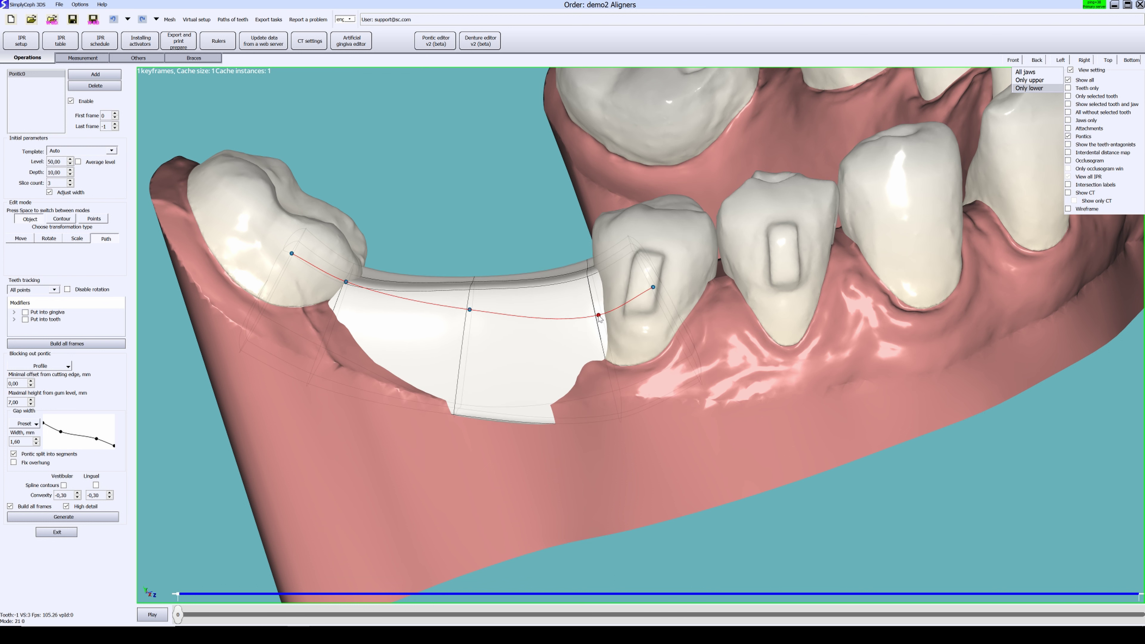
pyautogui.moveTo(472, 311); pyautogui.dragTo(459, 316)
# - Scale the whole pontic slightly along two of its axes to fit the gap
pyautogui.moveTo(500, 331); pyautogui.dragTo(597, 278, button='middle')
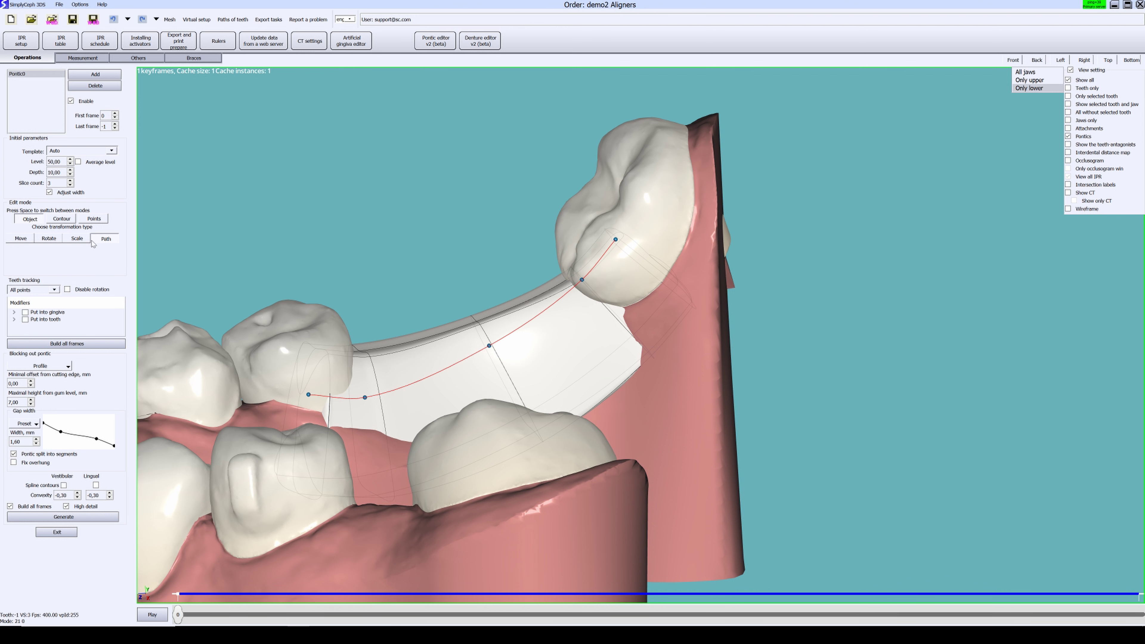
pyautogui.click(77, 239)
pyautogui.moveTo(316, 343); pyautogui.dragTo(353, 211, button='middle')
pyautogui.moveTo(346, 224)
pyautogui.mouseDown()
pyautogui.moveTo(363, 245)
pyautogui.moveTo(342, 231)
pyautogui.mouseUp()
pyautogui.moveTo(356, 247); pyautogui.dragTo(457, 181, button='middle')
pyautogui.moveTo(457, 178); pyautogui.dragTo(457, 166)
# - Rotate the whole pontic slightly to align it between the two neighbouring teeth
pyautogui.moveTo(457, 164); pyautogui.dragTo(408, 307, button='middle')
pyautogui.click(54, 238)
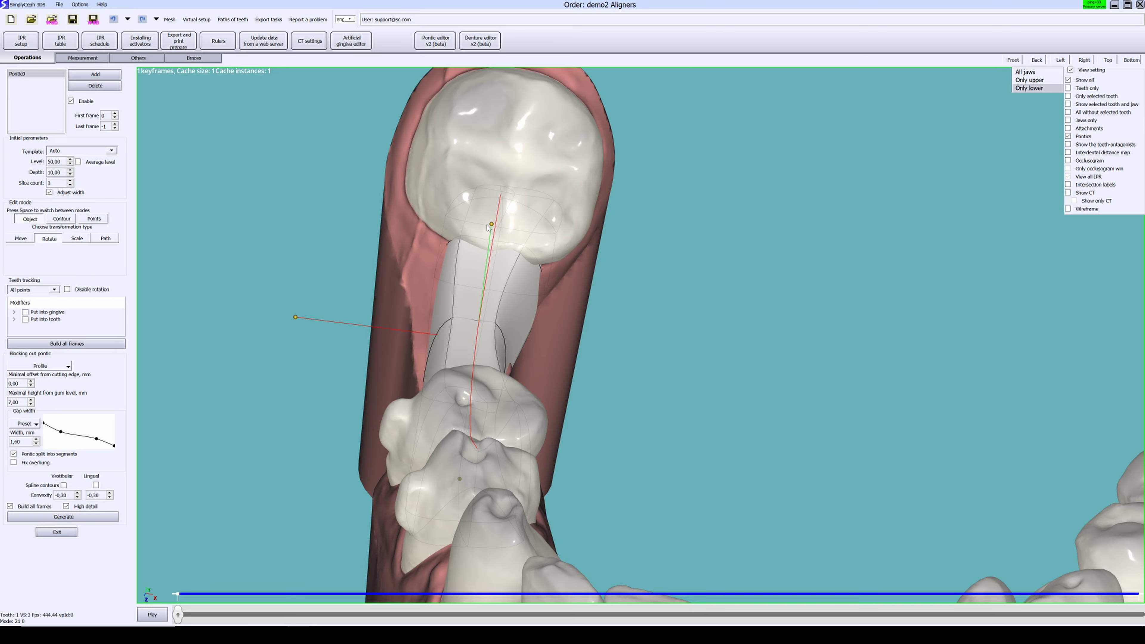
pyautogui.moveTo(490, 225); pyautogui.dragTo(491, 259)
# - Move the whole pontic slightly along its vertical and sideways axes to centre it over the gum ridge
pyautogui.moveTo(415, 421); pyautogui.dragTo(446, 385, button='middle')
pyautogui.click(24, 238)
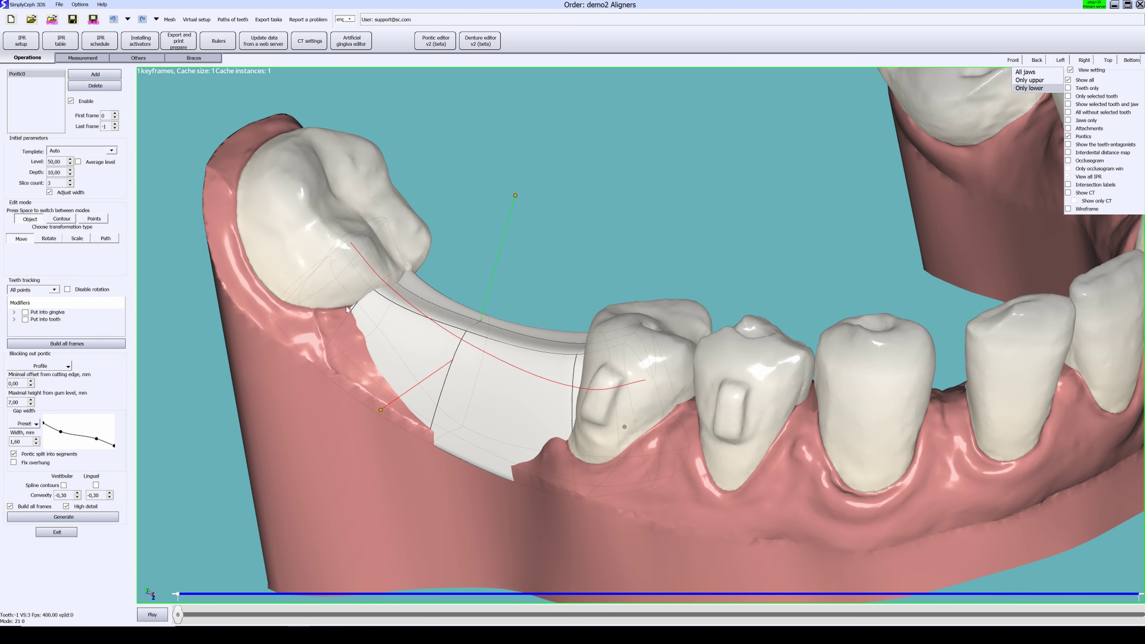
pyautogui.moveTo(455, 275); pyautogui.dragTo(484, 381, button='middle')
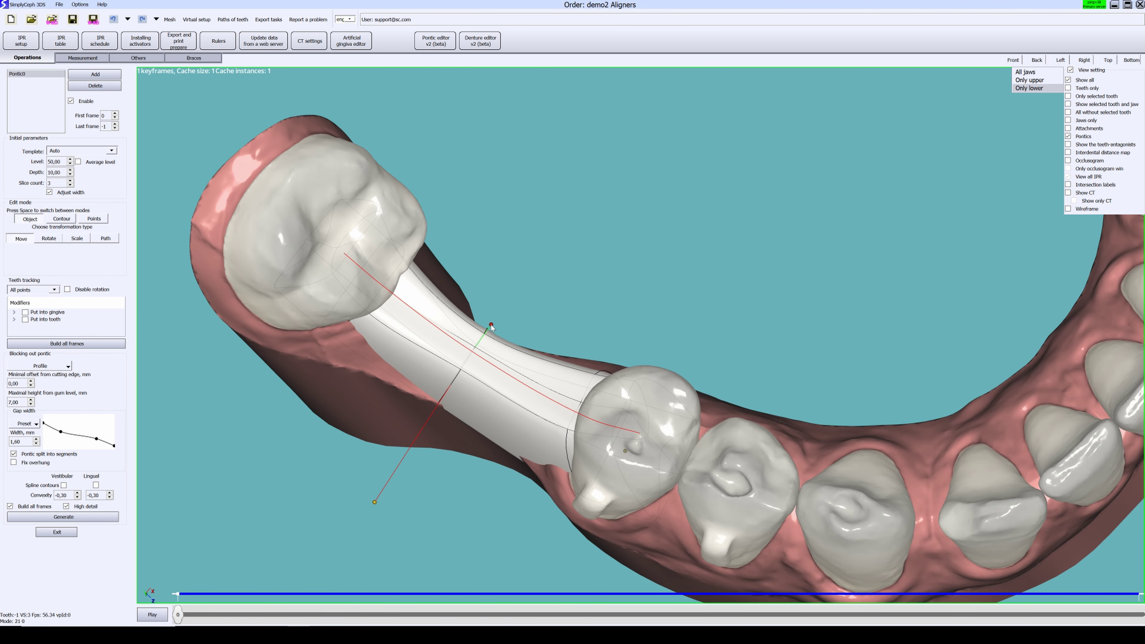
pyautogui.moveTo(491, 325)
pyautogui.mouseDown()
pyautogui.moveTo(470, 344)
pyautogui.moveTo(487, 325)
pyautogui.mouseUp()
pyautogui.moveTo(462, 422); pyautogui.dragTo(444, 347, button='middle')
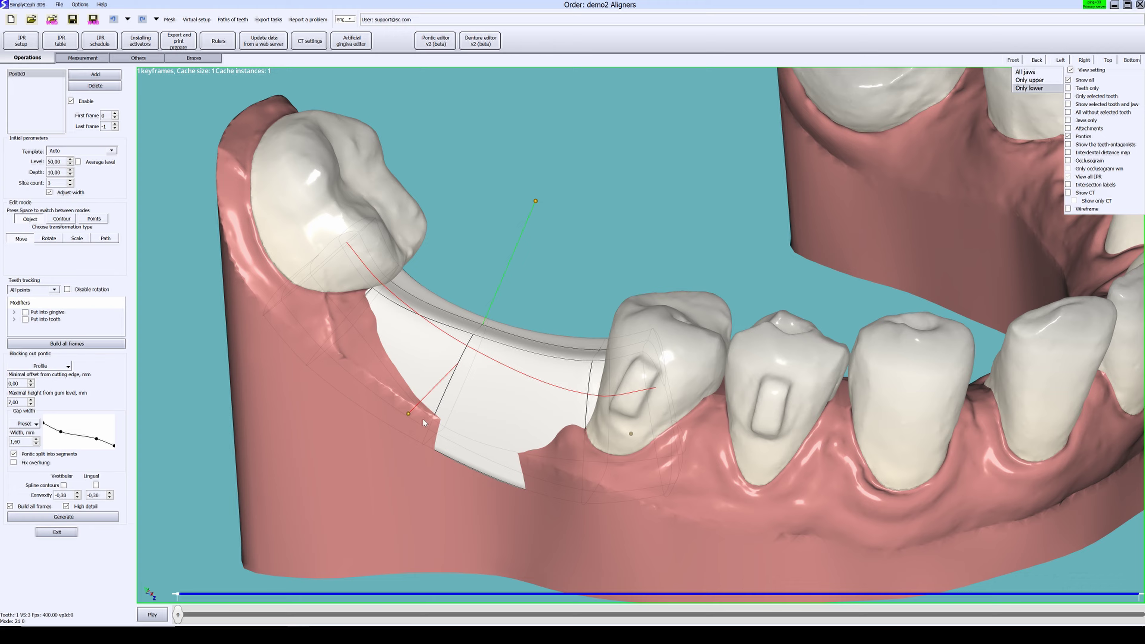
pyautogui.moveTo(406, 415)
pyautogui.mouseDown()
pyautogui.moveTo(389, 435)
pyautogui.moveTo(407, 414)
pyautogui.mouseUp()
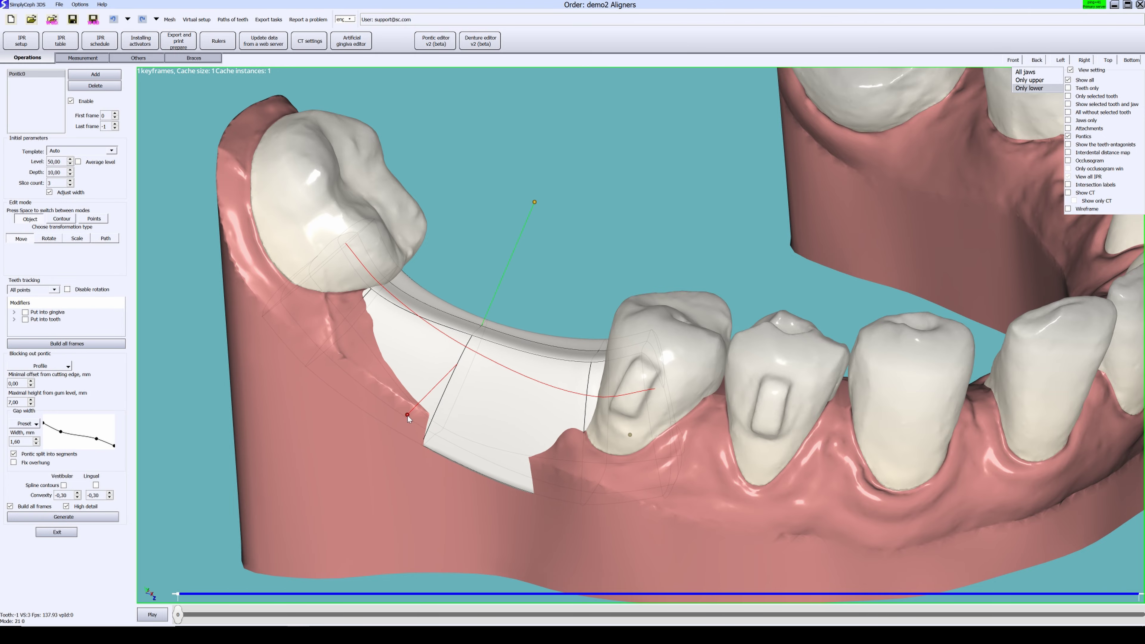
pyautogui.moveTo(407, 415); pyautogui.dragTo(452, 454, button='middle')
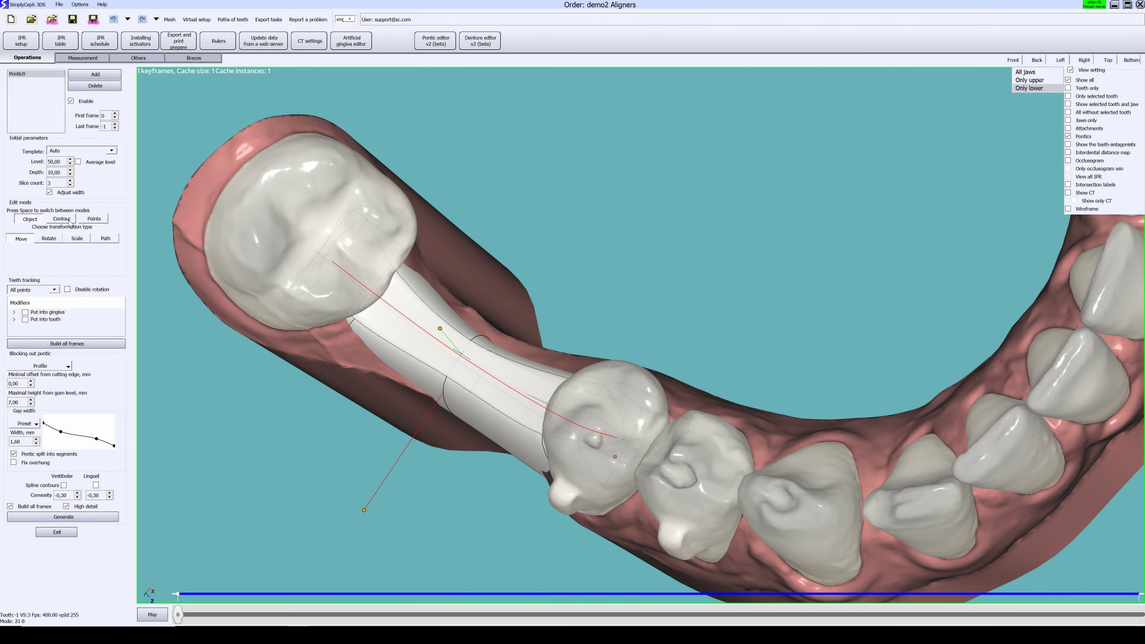
# - Switch to contour editing and rotate the pontic's molar-end contour slightly about its centre
pyautogui.click(62, 219)
pyautogui.moveTo(430, 401); pyautogui.dragTo(312, 291, button='middle')
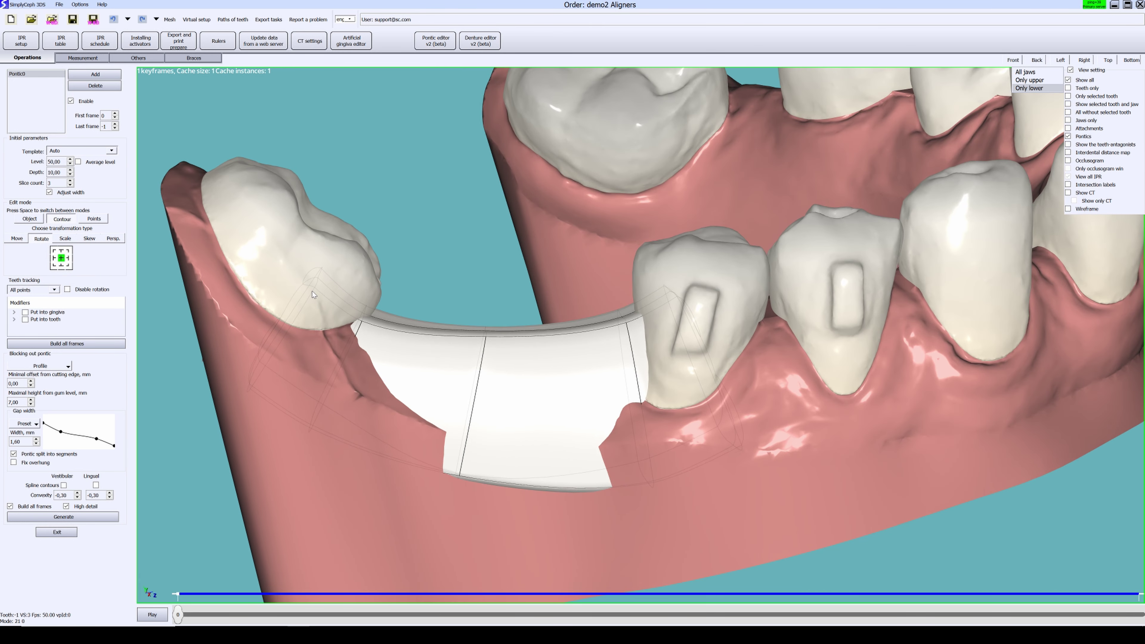
pyautogui.click(313, 297)
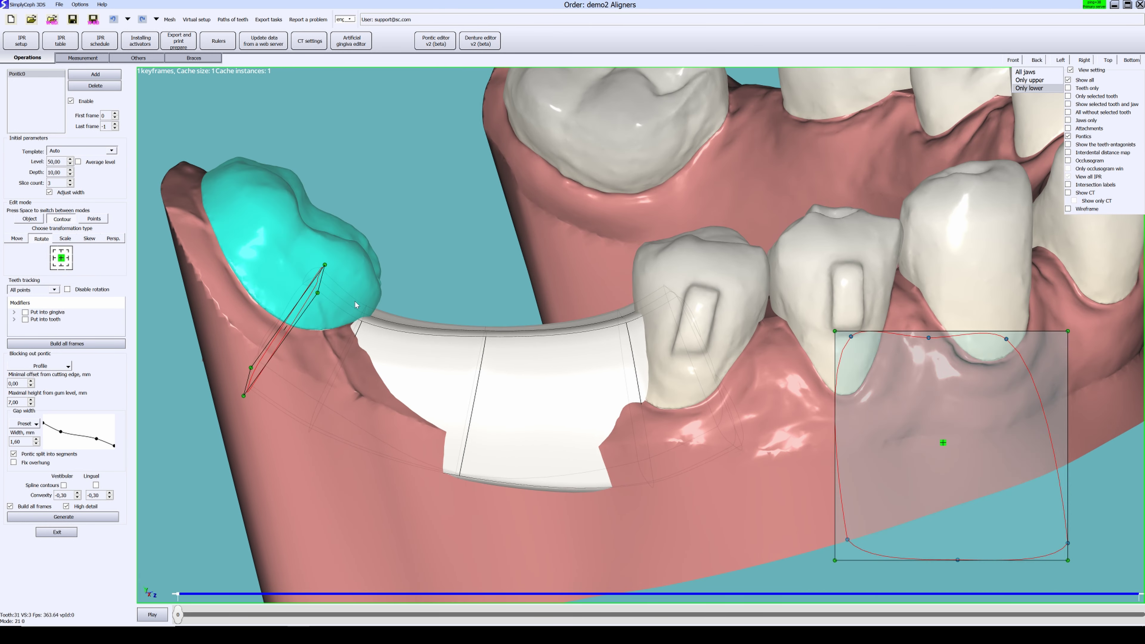
pyautogui.moveTo(355, 302)
pyautogui.mouseDown(button='middle')
pyautogui.moveTo(294, 272)
pyautogui.moveTo(336, 279)
pyautogui.moveTo(348, 296)
pyautogui.mouseUp(button='middle')
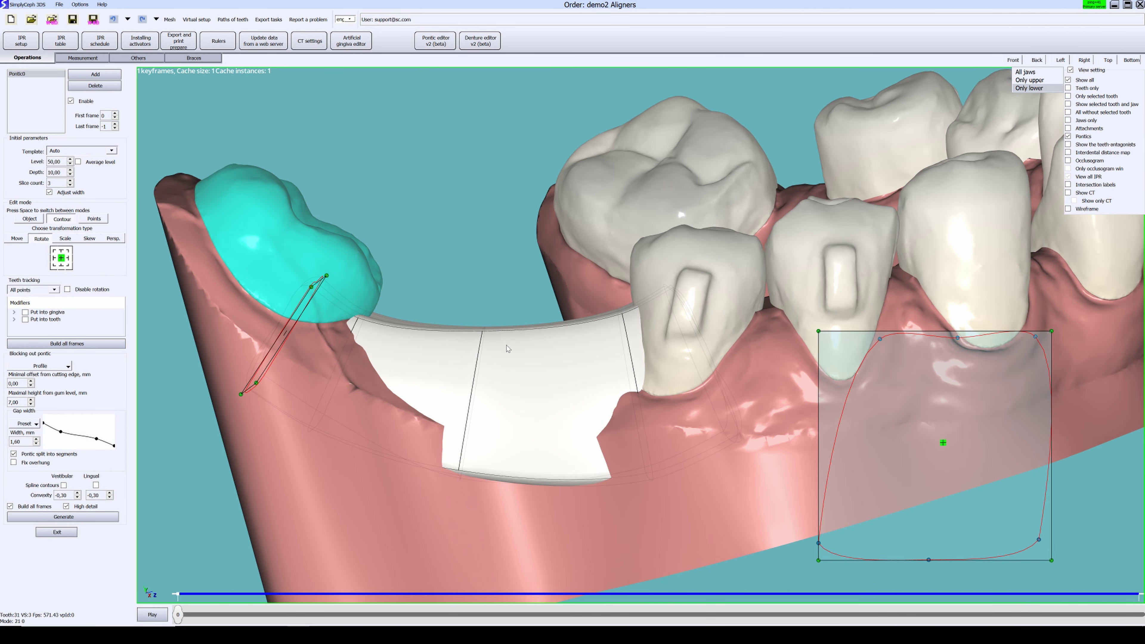
pyautogui.moveTo(818, 332)
pyautogui.mouseDown()
pyautogui.moveTo(801, 350)
pyautogui.moveTo(823, 338)
pyautogui.mouseUp()
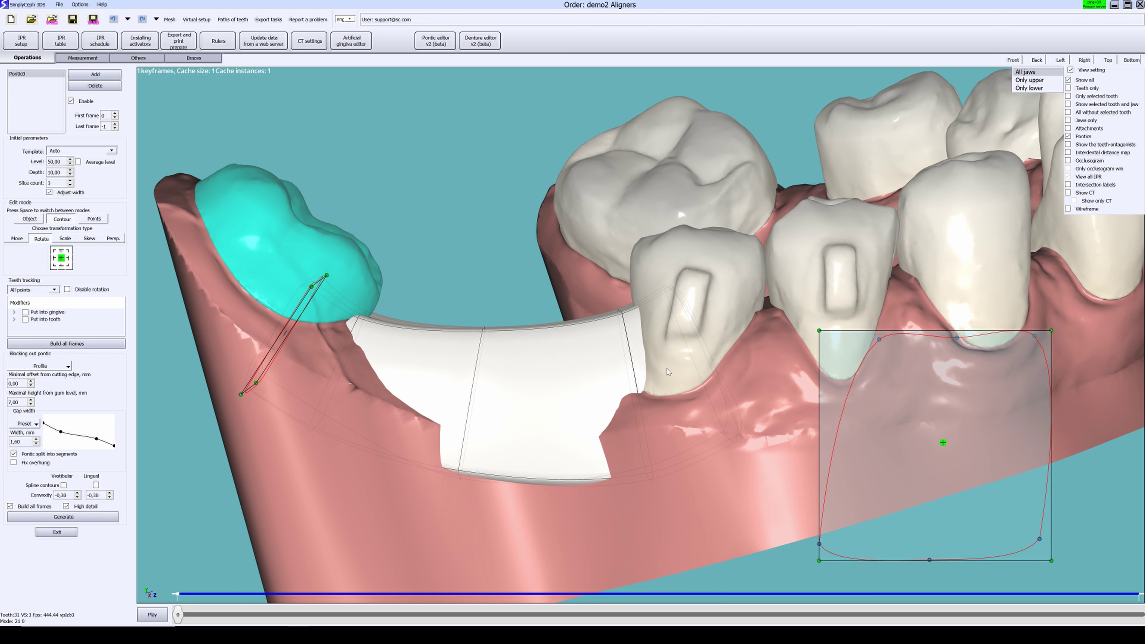
# - Set the rotation pivot of the pontic's middle contour to its bottom centre and adjust the contour's rotation
pyautogui.moveTo(669, 371); pyautogui.dragTo(308, 388, button='middle')
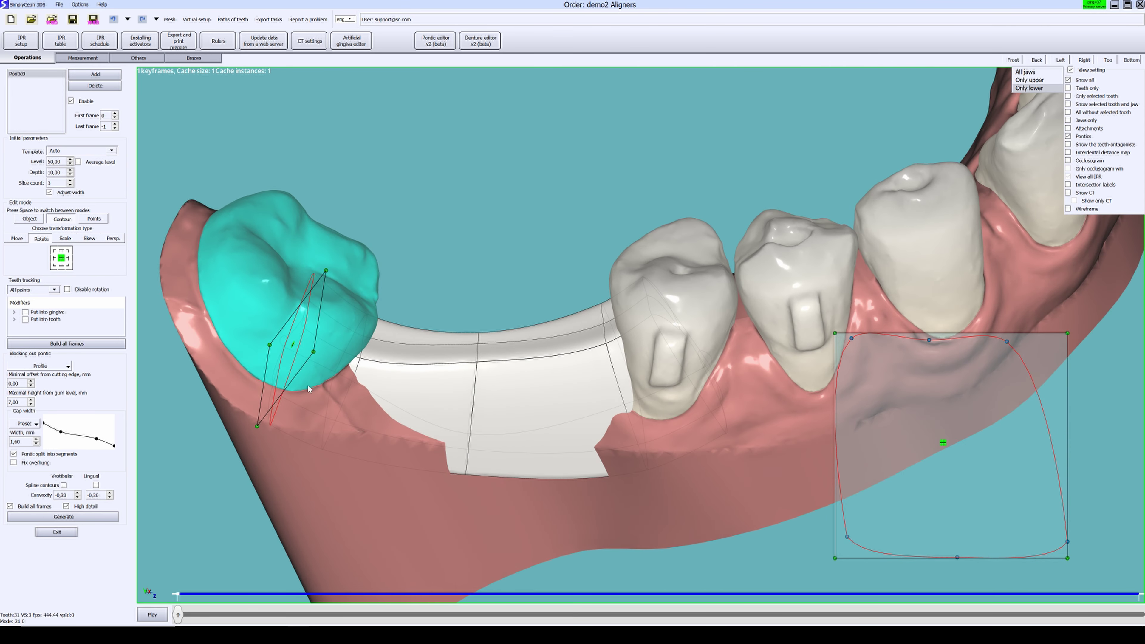
pyautogui.moveTo(389, 382); pyautogui.dragTo(483, 410, button='middle')
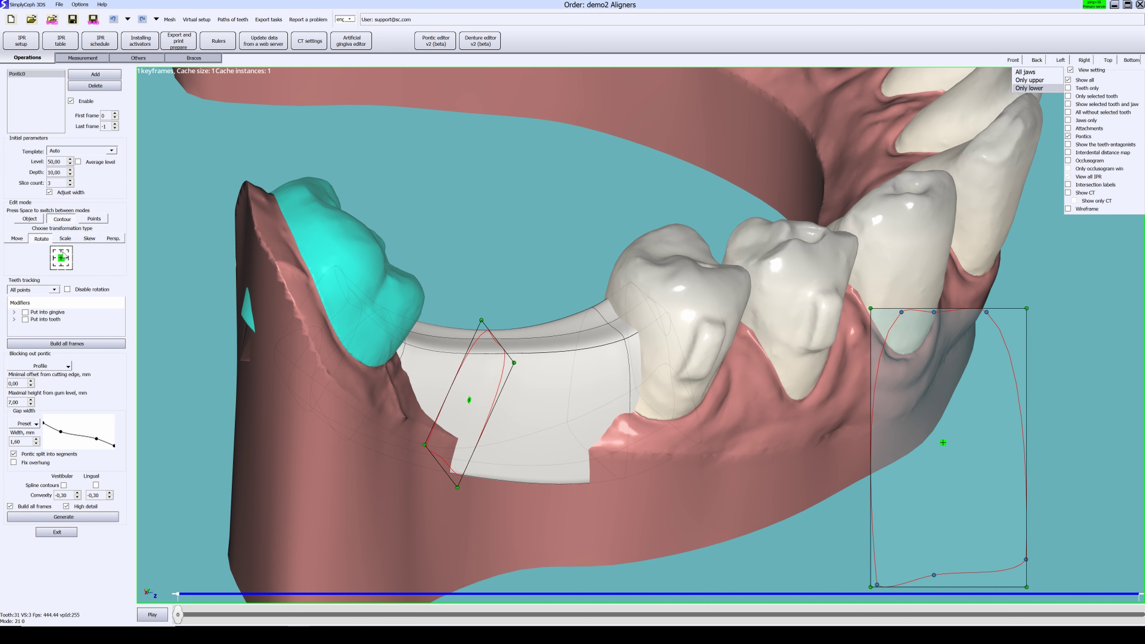
pyautogui.click(61, 266)
pyautogui.moveTo(398, 413); pyautogui.dragTo(446, 469, button='middle')
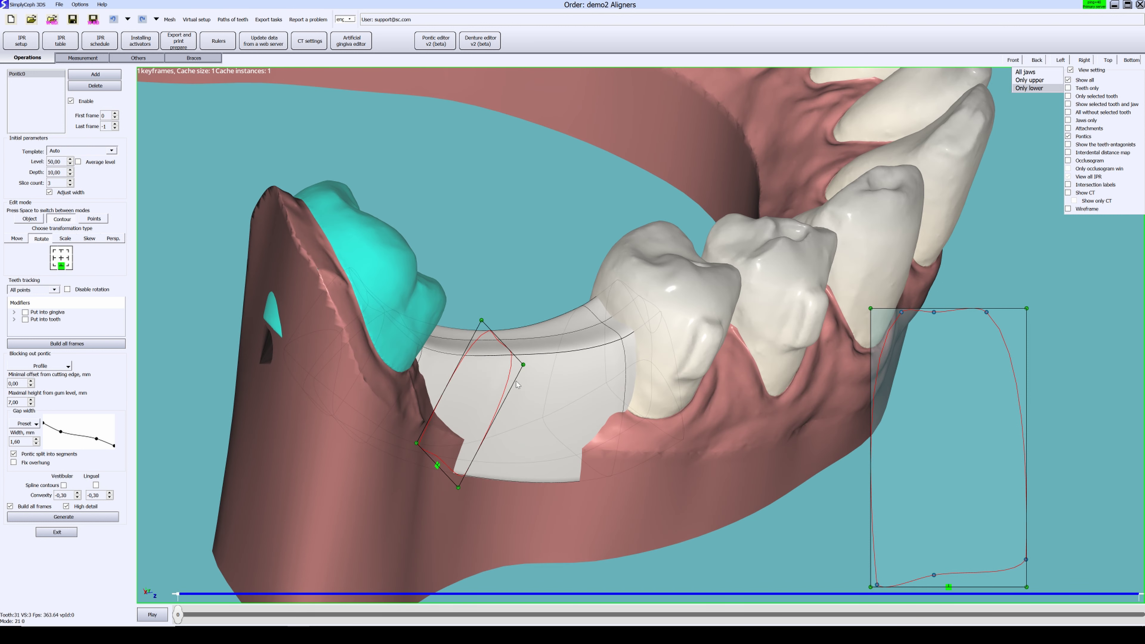
pyautogui.moveTo(523, 366); pyautogui.dragTo(549, 394)
pyautogui.moveTo(559, 399); pyautogui.dragTo(581, 460, button='middle')
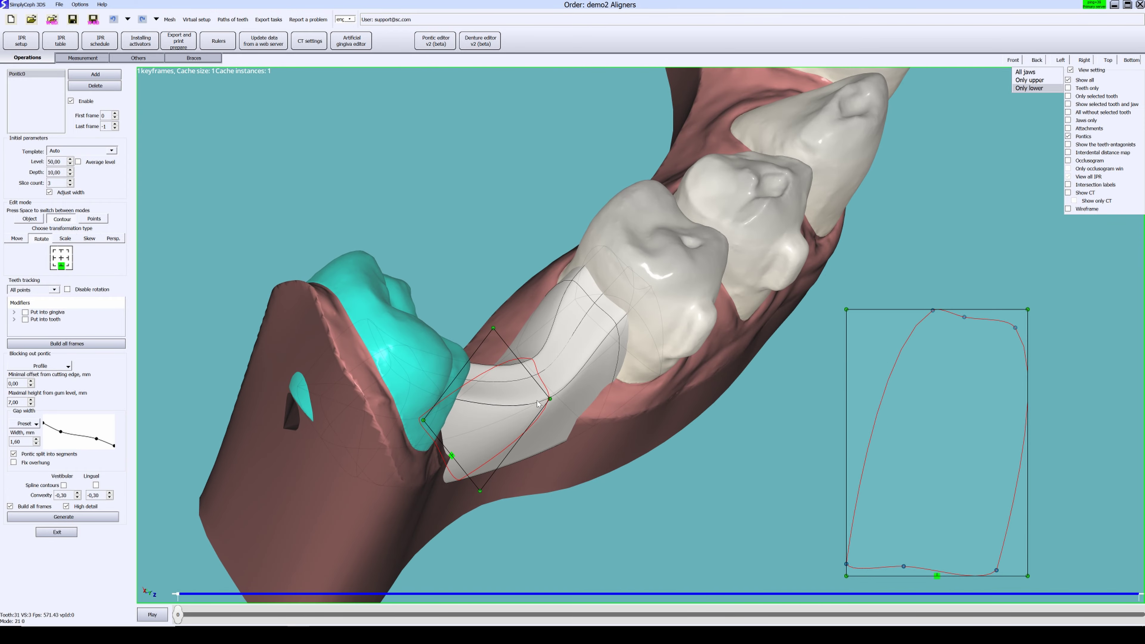
pyautogui.moveTo(549, 398); pyautogui.dragTo(523, 374)
pyautogui.moveTo(523, 374); pyautogui.dragTo(560, 483, button='middle')
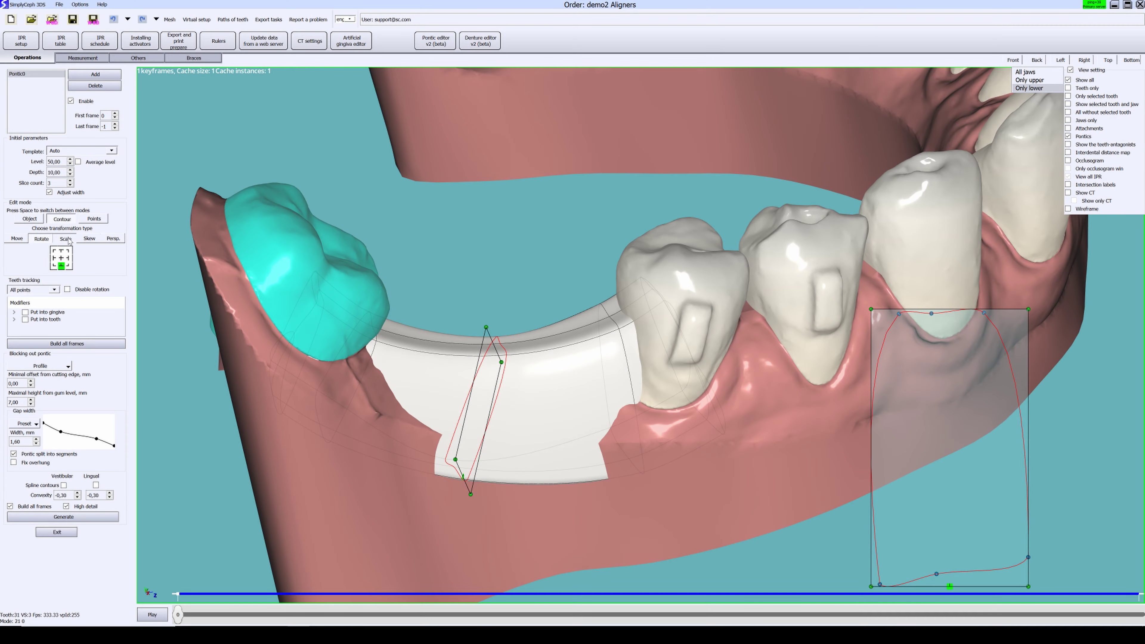
# - Scale the pontic's middle contour from its bottom centre to make it wider
pyautogui.click(67, 238)
pyautogui.moveTo(455, 352); pyautogui.dragTo(499, 353, button='middle')
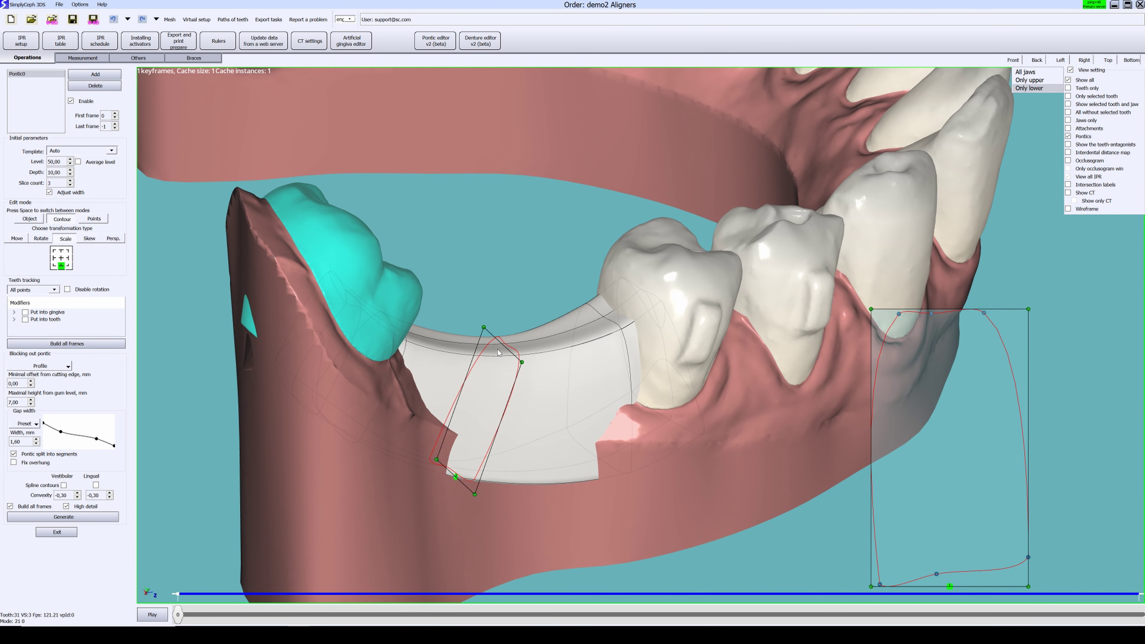
pyautogui.moveTo(521, 363); pyautogui.dragTo(538, 353)
pyautogui.moveTo(540, 354); pyautogui.dragTo(562, 365, button='middle')
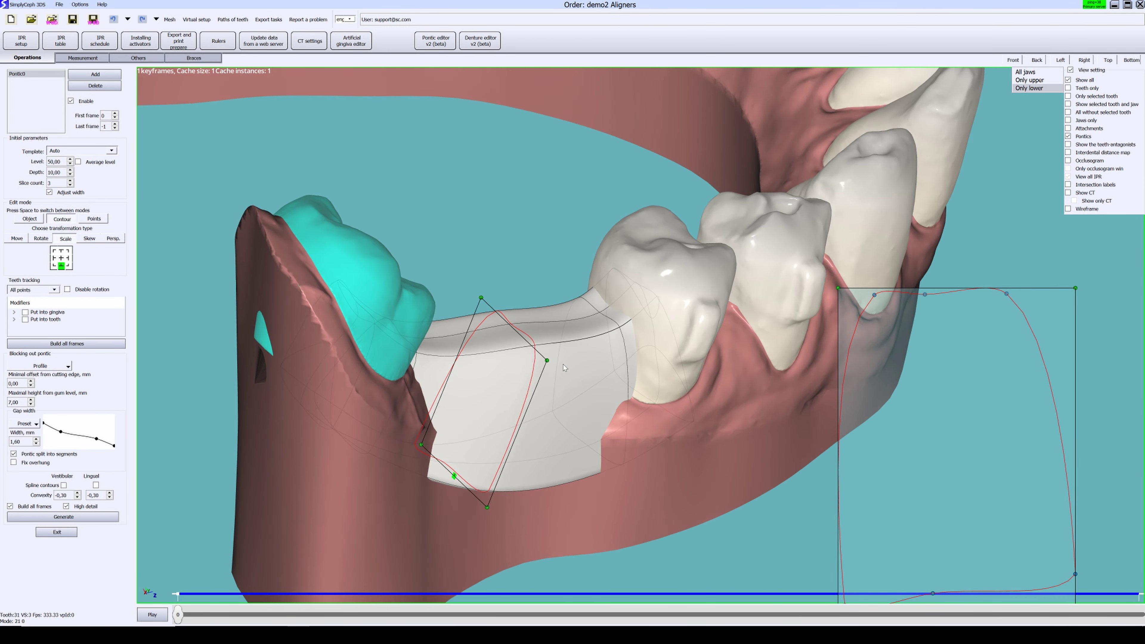
pyautogui.moveTo(548, 361); pyautogui.dragTo(535, 377)
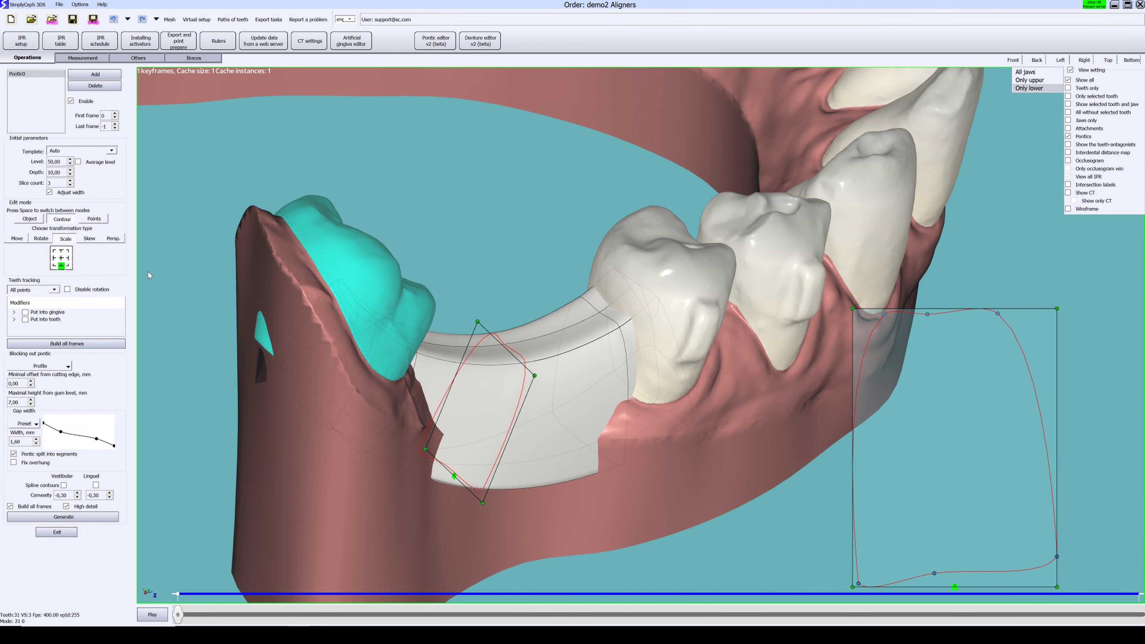
# - Skew the pontic's middle contour slightly along its upper edge and one of its sides
pyautogui.click(92, 239)
pyautogui.moveTo(491, 336)
pyautogui.mouseDown(button='middle')
pyautogui.moveTo(518, 408)
pyautogui.moveTo(506, 350)
pyautogui.mouseUp(button='middle')
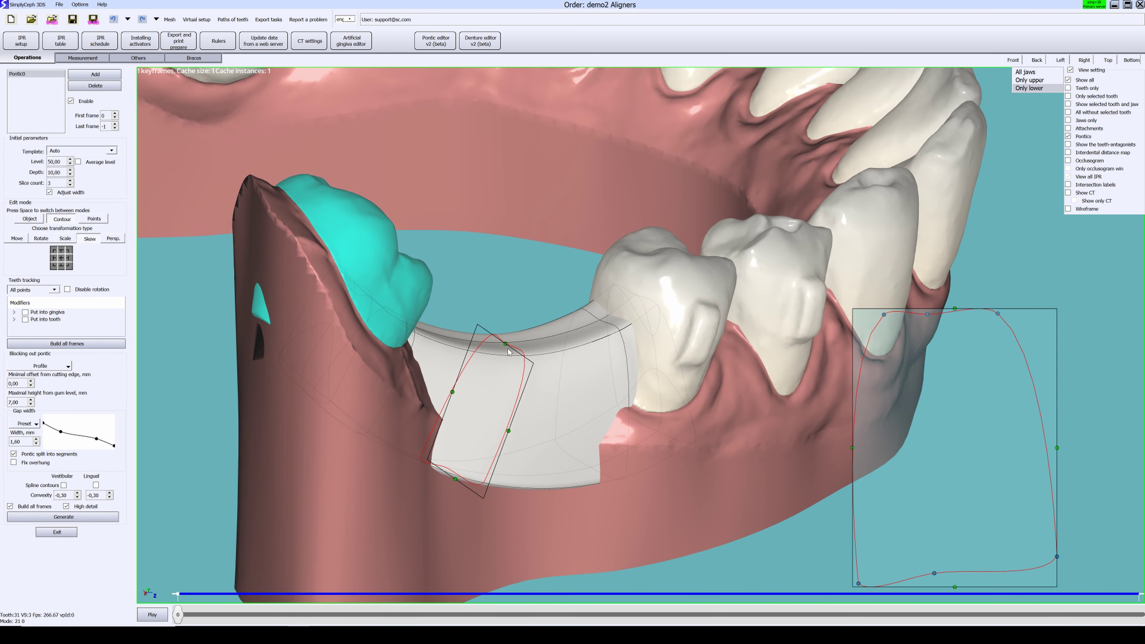
pyautogui.moveTo(503, 343)
pyautogui.mouseDown()
pyautogui.moveTo(525, 359)
pyautogui.moveTo(495, 338)
pyautogui.mouseUp()
pyautogui.moveTo(495, 339); pyautogui.dragTo(375, 363, button='middle')
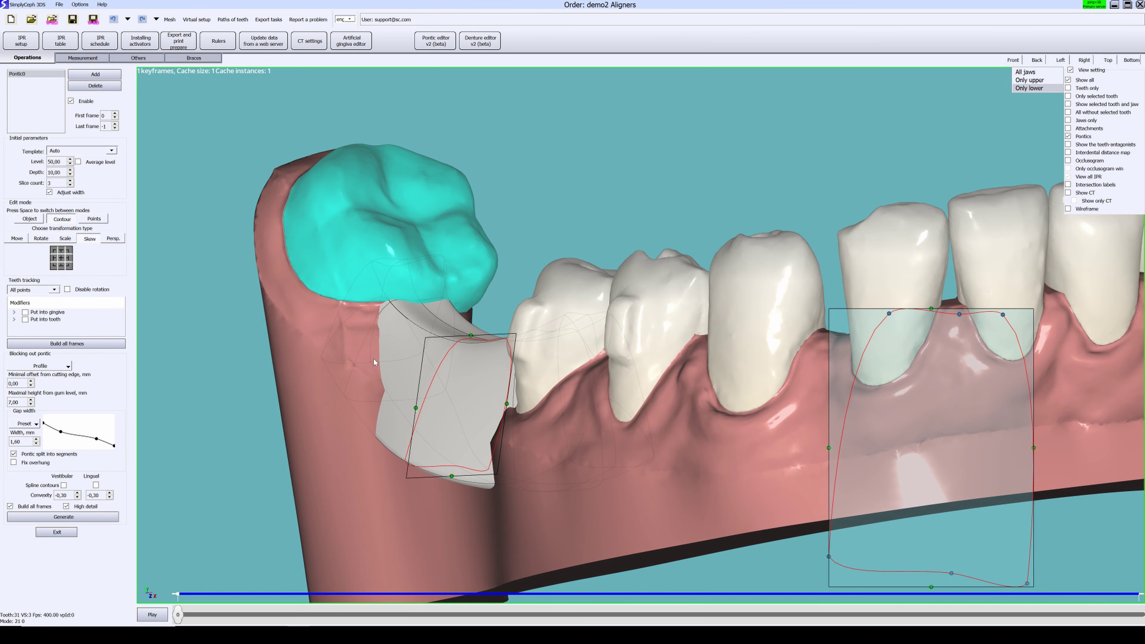
pyautogui.moveTo(416, 410)
pyautogui.mouseDown()
pyautogui.moveTo(421, 395)
pyautogui.moveTo(417, 412)
pyautogui.mouseUp()
pyautogui.moveTo(319, 356); pyautogui.dragTo(464, 351, button='middle')
# - Apply a slight perspective distortion to the pontic's middle contour
pyautogui.click(113, 239)
pyautogui.moveTo(463, 351)
pyautogui.mouseDown()
pyautogui.moveTo(479, 350)
pyautogui.moveTo(462, 350)
pyautogui.mouseUp()
pyautogui.moveTo(430, 400); pyautogui.dragTo(249, 270, button='middle')
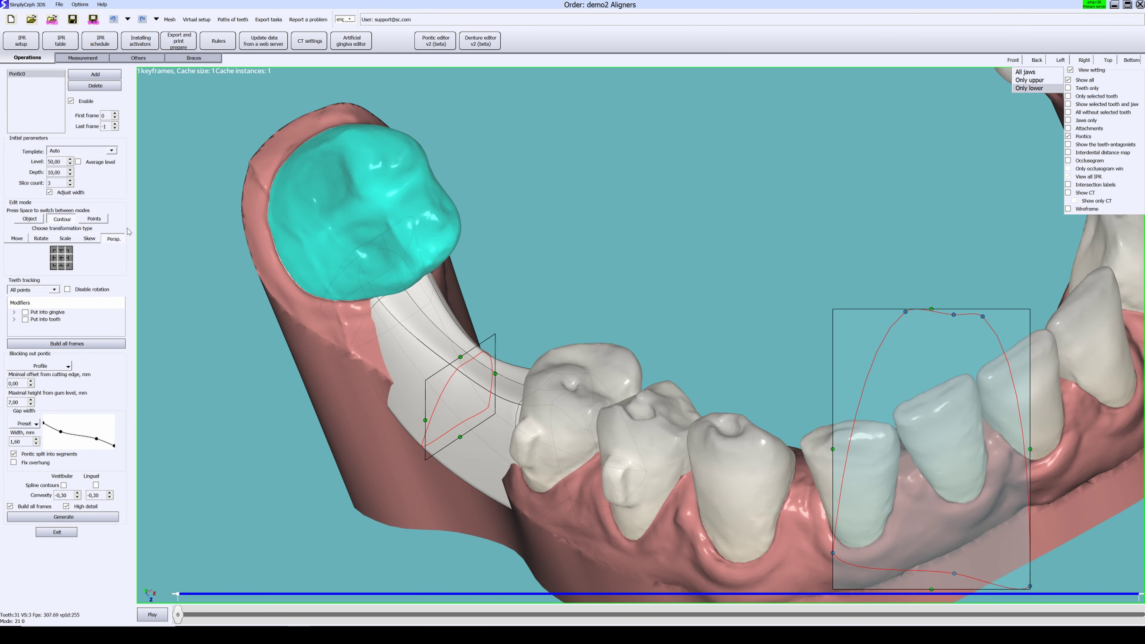
# - Switch to point editing and reposition the lower corner points of the pontic's middle contour
pyautogui.click(93, 219)
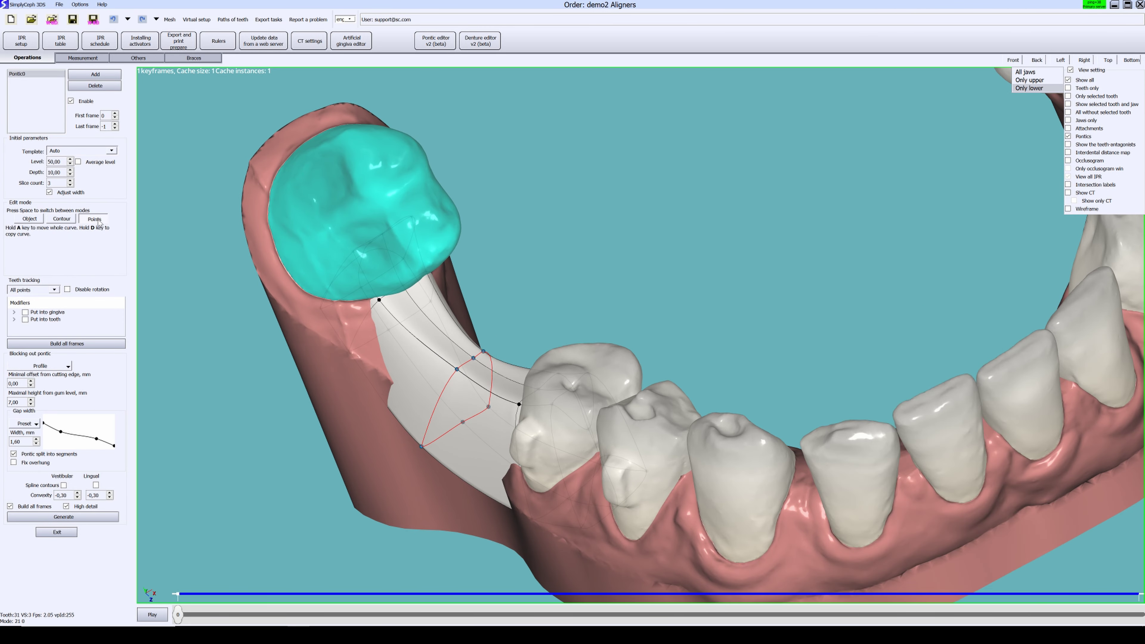
pyautogui.moveTo(457, 439); pyautogui.dragTo(387, 445, button='middle')
pyautogui.moveTo(393, 425); pyautogui.dragTo(412, 465)
pyautogui.moveTo(411, 465); pyautogui.dragTo(453, 450, button='middle')
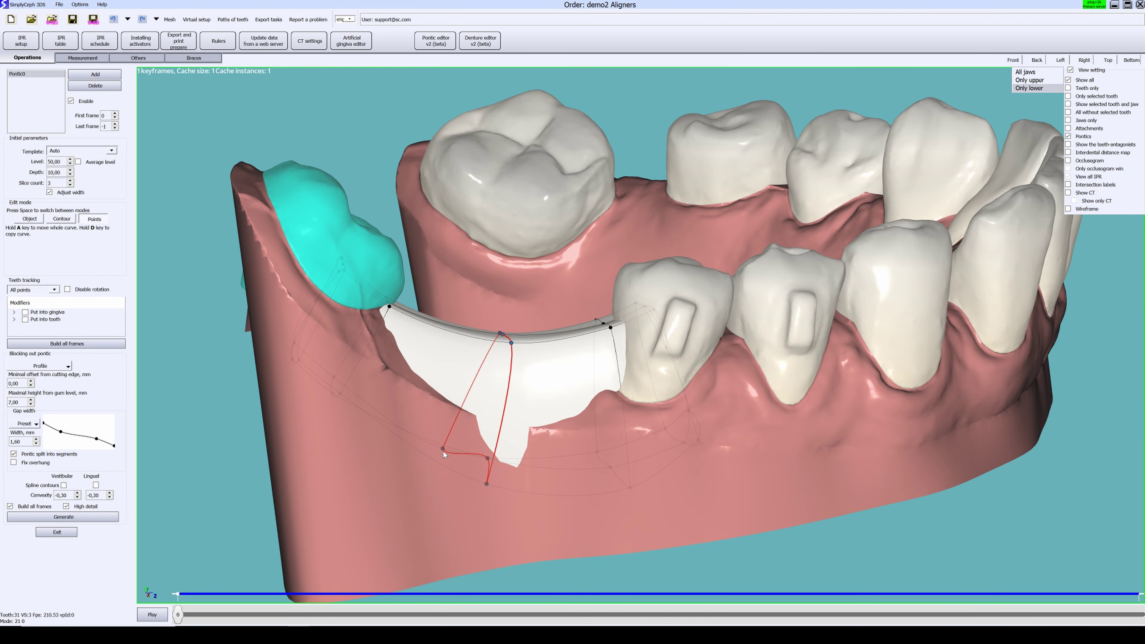
pyautogui.moveTo(443, 450); pyautogui.dragTo(485, 472)
pyautogui.moveTo(484, 472); pyautogui.dragTo(536, 436, button='middle')
# - Copy the pontic's upper lengthwise curve down toward the gum and adjust the copy's point at the premolar end
pyautogui.moveTo(481, 384); pyautogui.dragTo(517, 397, button='middle')
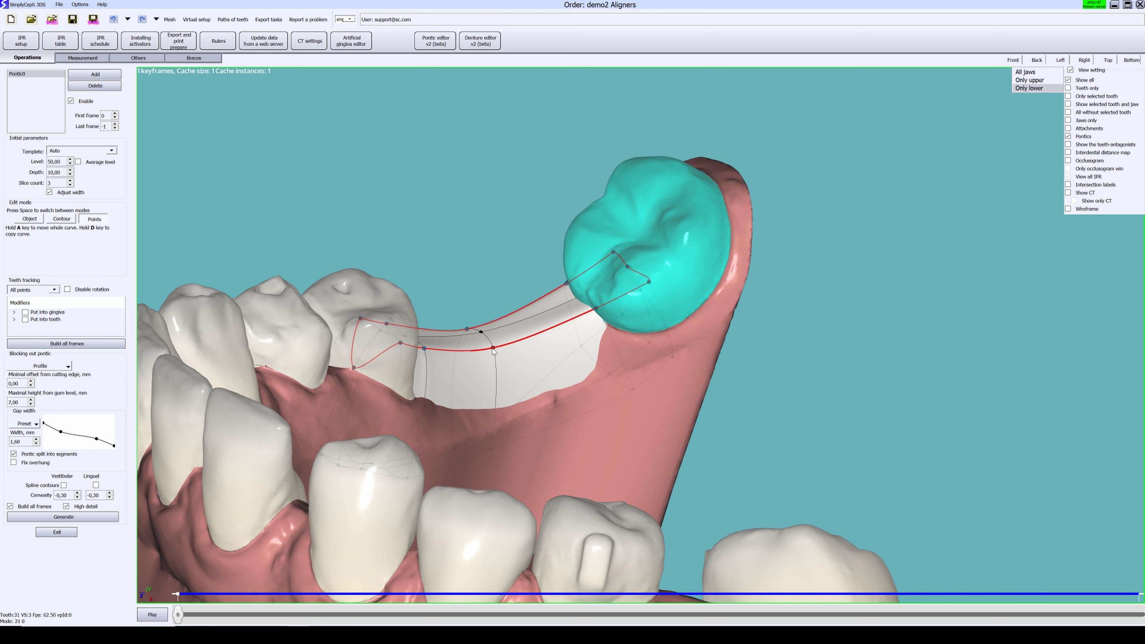
pyautogui.moveTo(493, 349); pyautogui.dragTo(501, 397)
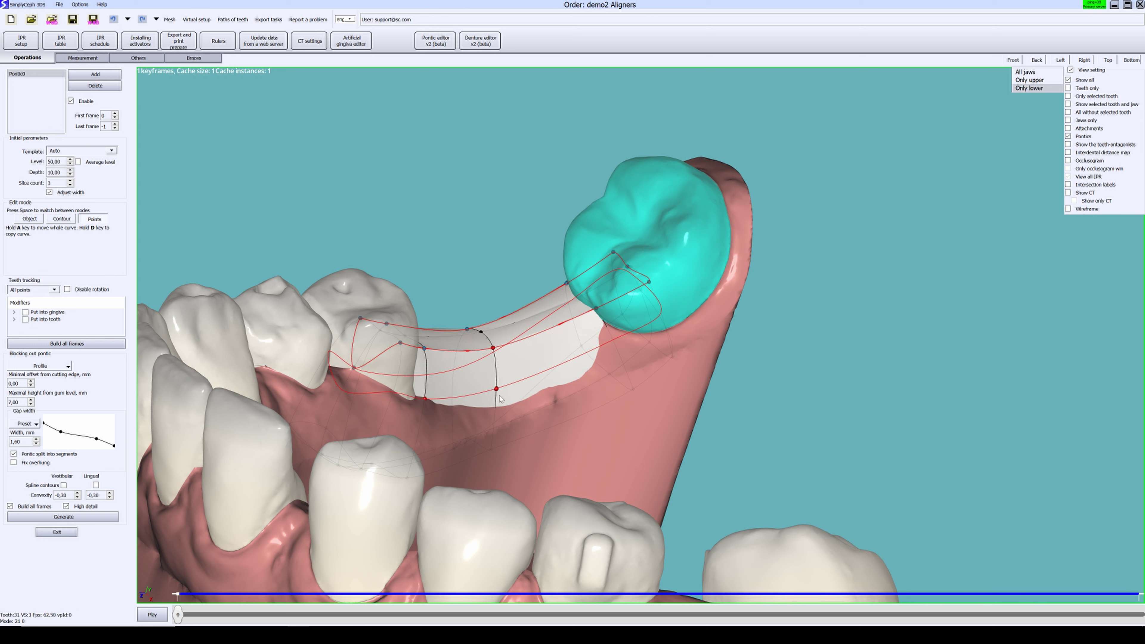
pyautogui.moveTo(457, 409); pyautogui.dragTo(505, 419, button='middle')
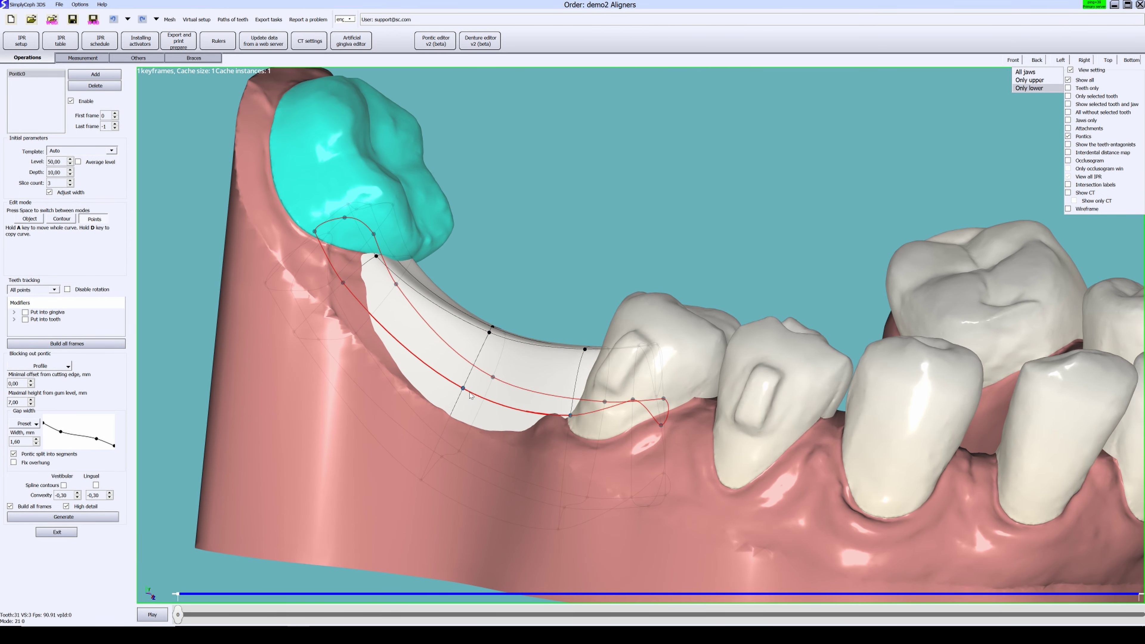
pyautogui.moveTo(456, 389); pyautogui.dragTo(581, 413, button='middle')
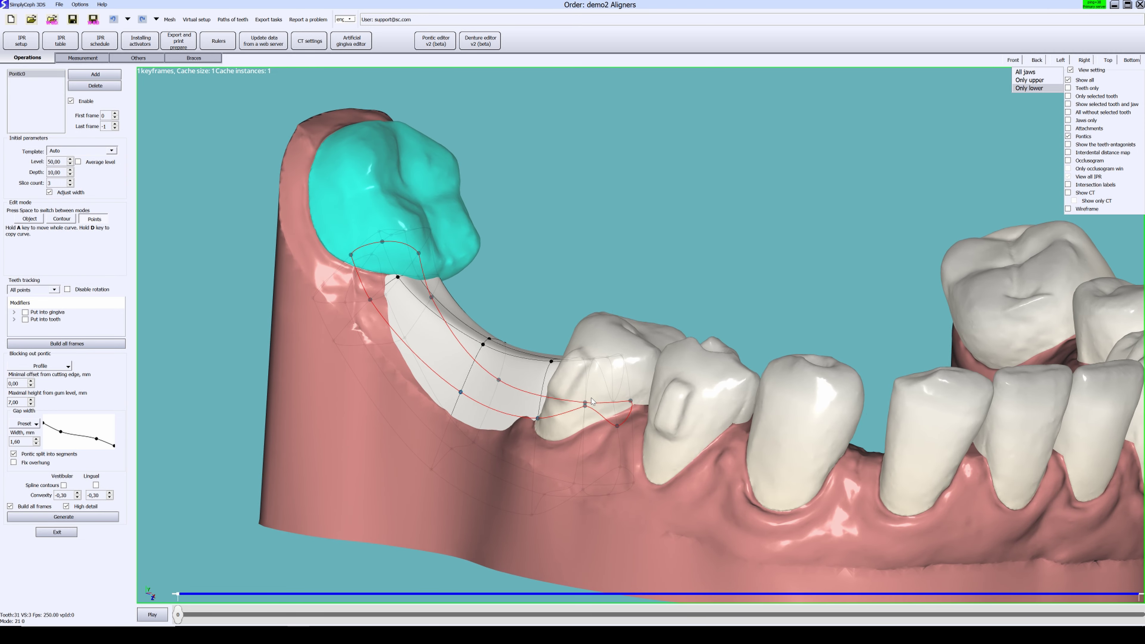
pyautogui.moveTo(584, 412); pyautogui.dragTo(611, 432)
# - Add a control point on the pontic's upper lengthwise curve, between the molar and the middle contour, and nudge it
pyautogui.scroll(4, 479, 385)
pyautogui.moveTo(479, 385); pyautogui.dragTo(458, 379, button='middle')
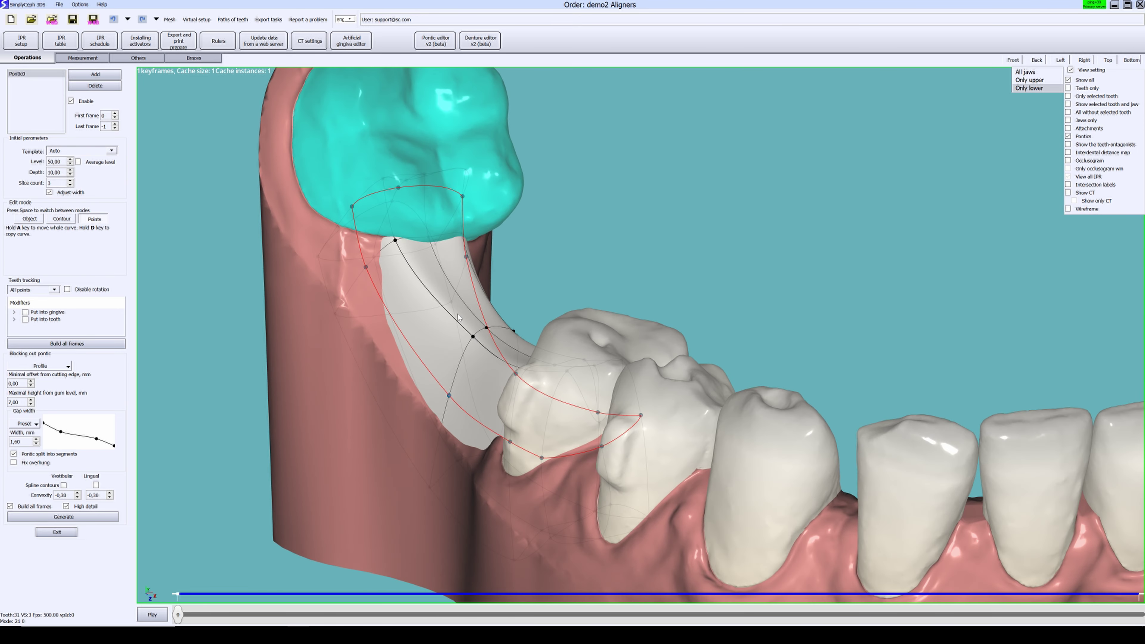
pyautogui.moveTo(441, 301); pyautogui.dragTo(434, 301, button='middle')
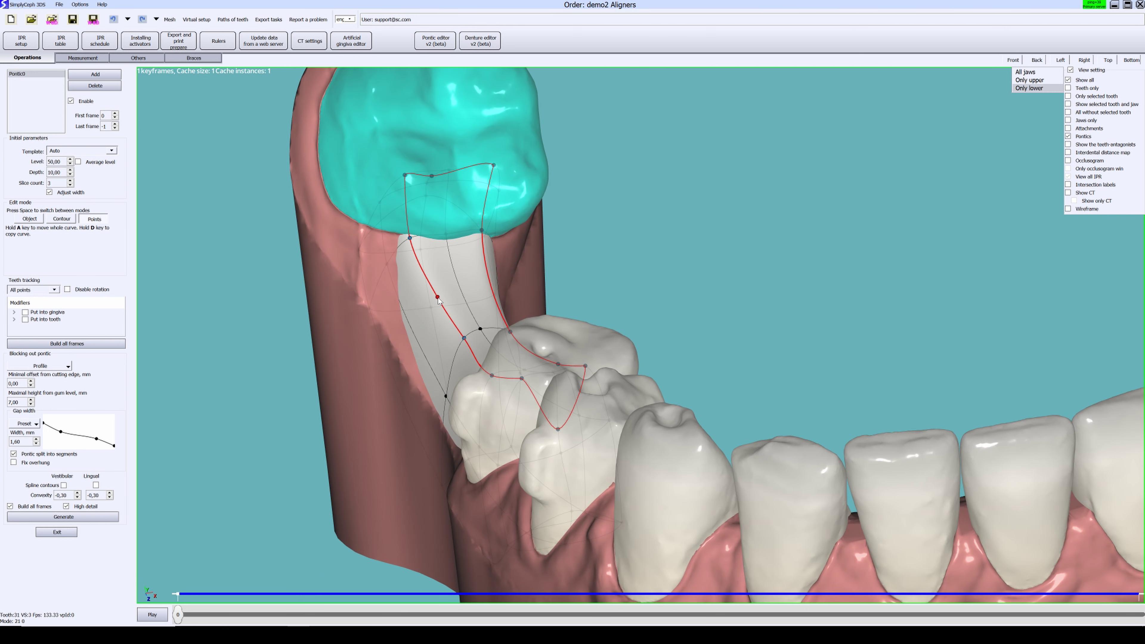
pyautogui.moveTo(434, 302); pyautogui.dragTo(439, 300)
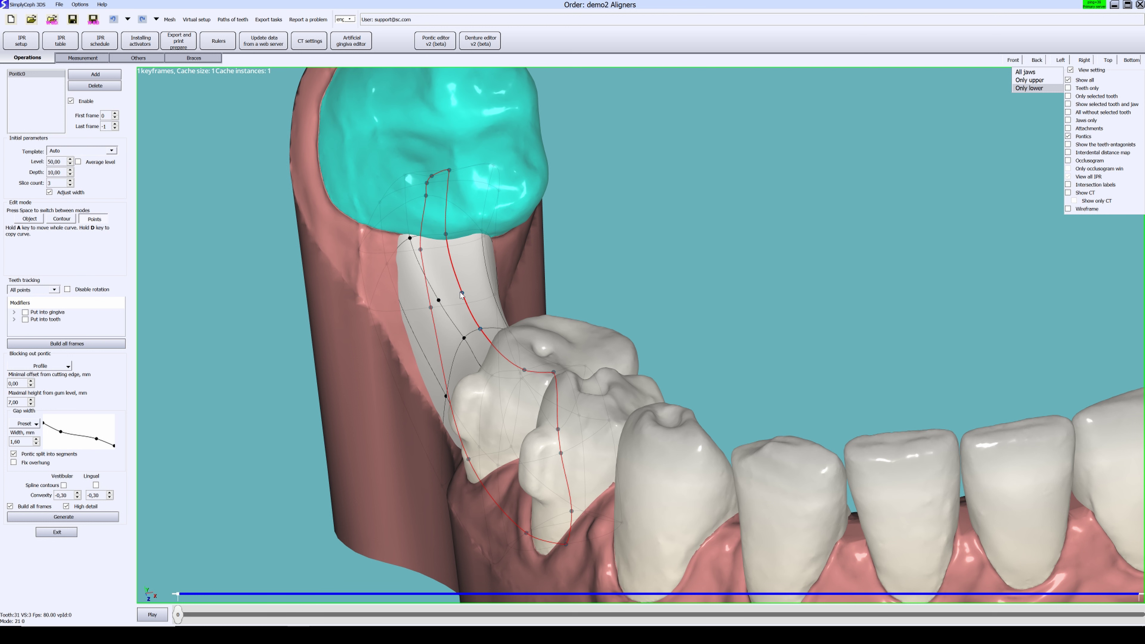
pyautogui.scroll(-2, 463, 303)
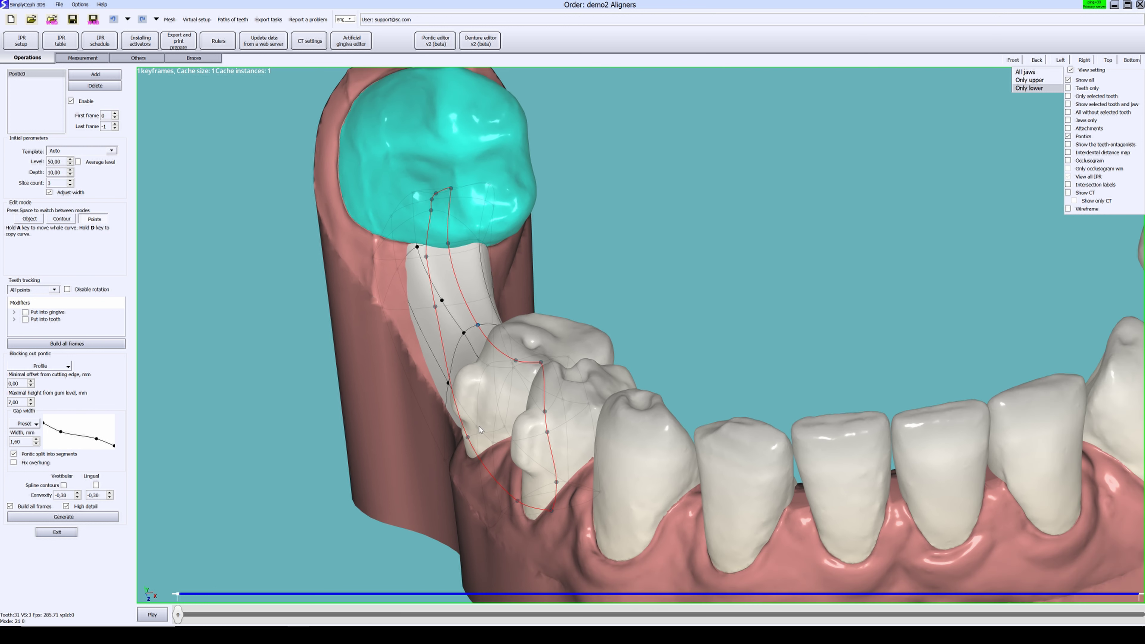
# - Raise the upper points at the pontic's molar end slightly
pyautogui.moveTo(479, 427); pyautogui.dragTo(552, 379, button='middle')
pyautogui.scroll(-1, 593, 342)
pyautogui.scroll(4, 509, 348)
pyautogui.moveTo(399, 288); pyautogui.dragTo(404, 278)
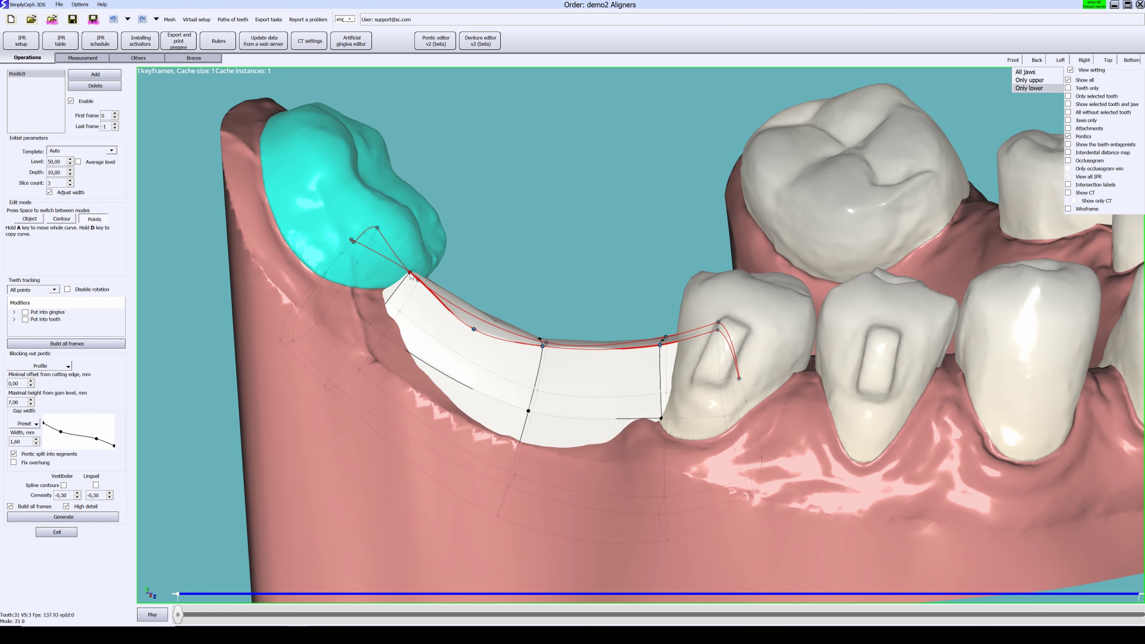
pyautogui.moveTo(501, 278); pyautogui.dragTo(444, 300, button='middle')
pyautogui.moveTo(441, 293); pyautogui.dragTo(443, 276)
pyautogui.moveTo(455, 302); pyautogui.dragTo(515, 404, button='middle')
# - Advance the treatment timeline to a late stage and nudge the middle contour's upper point to create a keyframe there
pyautogui.scroll(-4, 600, 478)
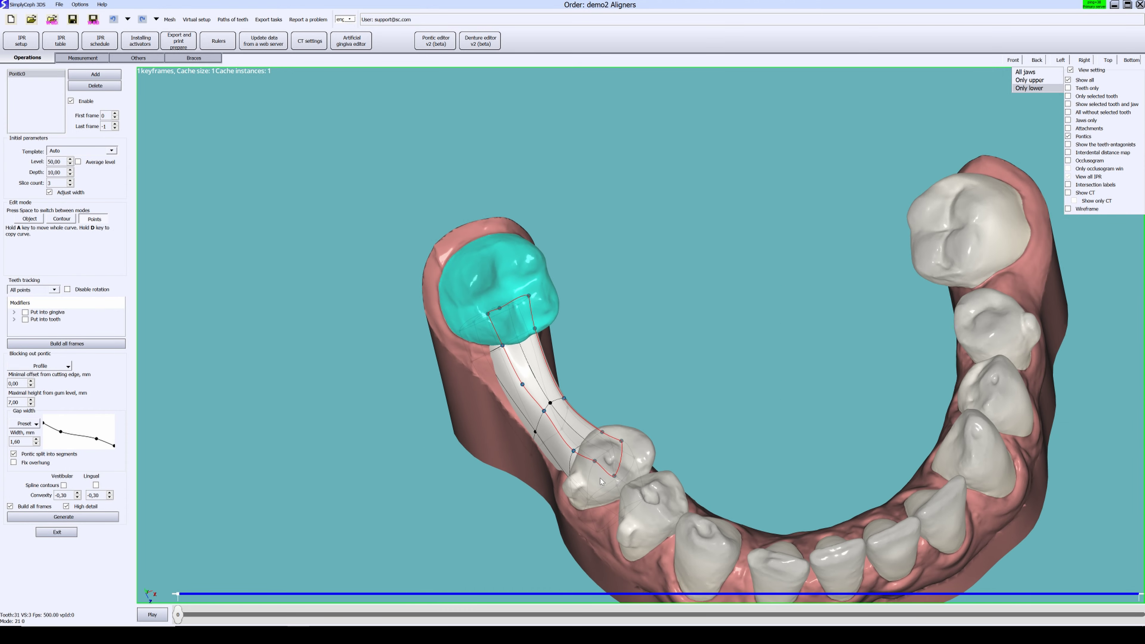
pyautogui.moveTo(600, 478); pyautogui.dragTo(298, 571, button='middle')
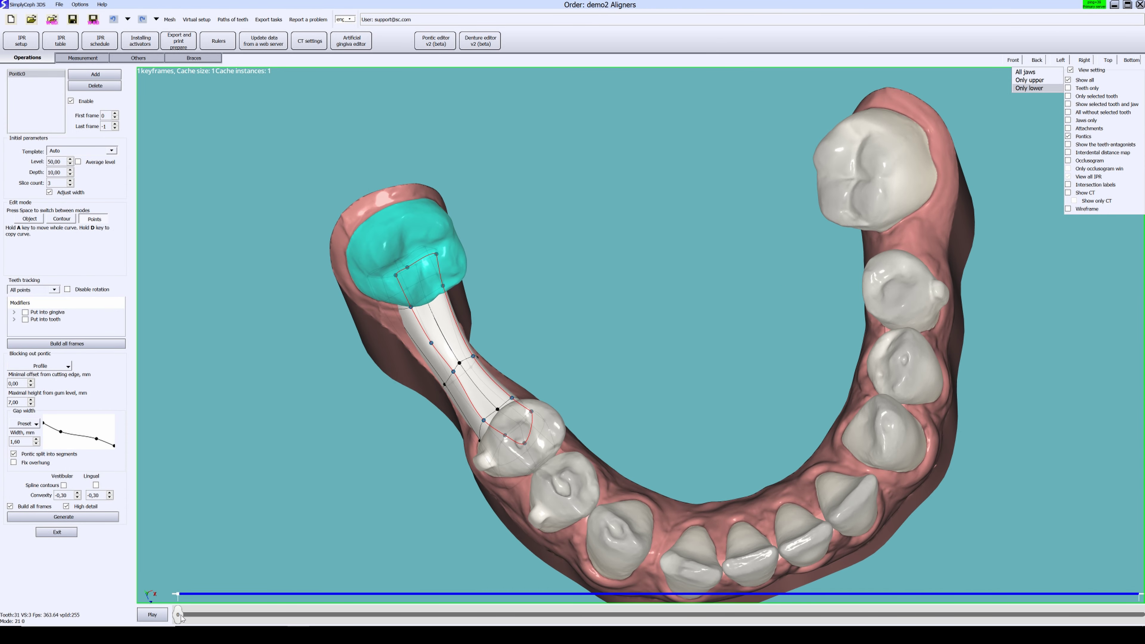
pyautogui.moveTo(179, 614); pyautogui.dragTo(508, 548)
pyautogui.moveTo(513, 532); pyautogui.dragTo(571, 441, button='middle')
pyautogui.scroll(1, 571, 441)
pyautogui.moveTo(510, 614); pyautogui.dragTo(973, 537)
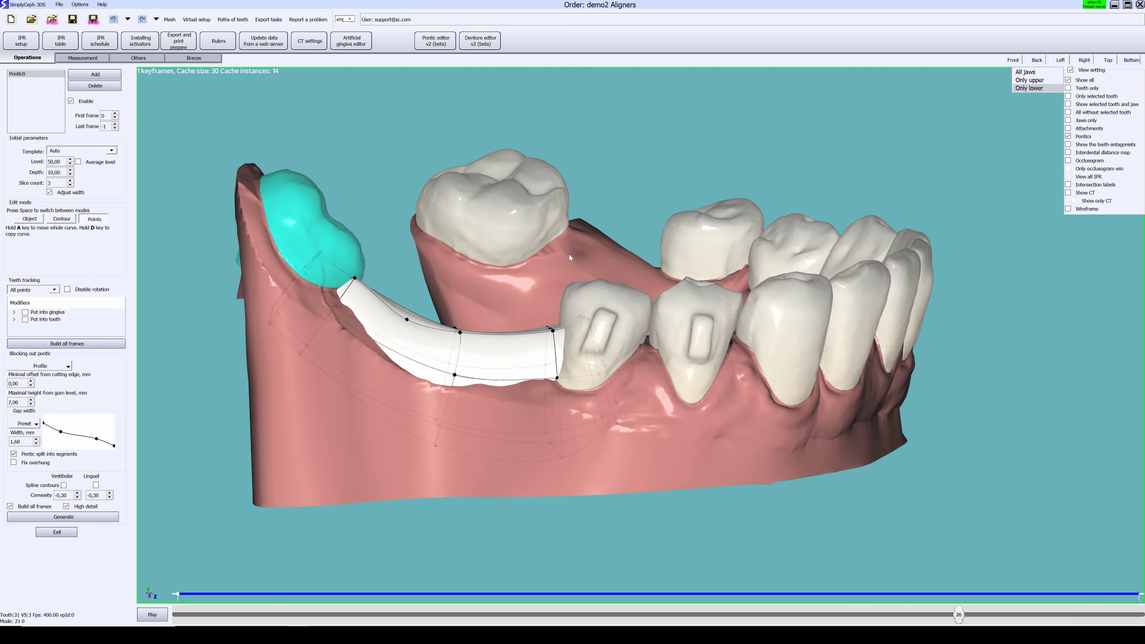
pyautogui.scroll(2, 459, 316)
pyautogui.moveTo(459, 316); pyautogui.dragTo(451, 333, button='middle')
pyautogui.moveTo(454, 332); pyautogui.dragTo(455, 336)
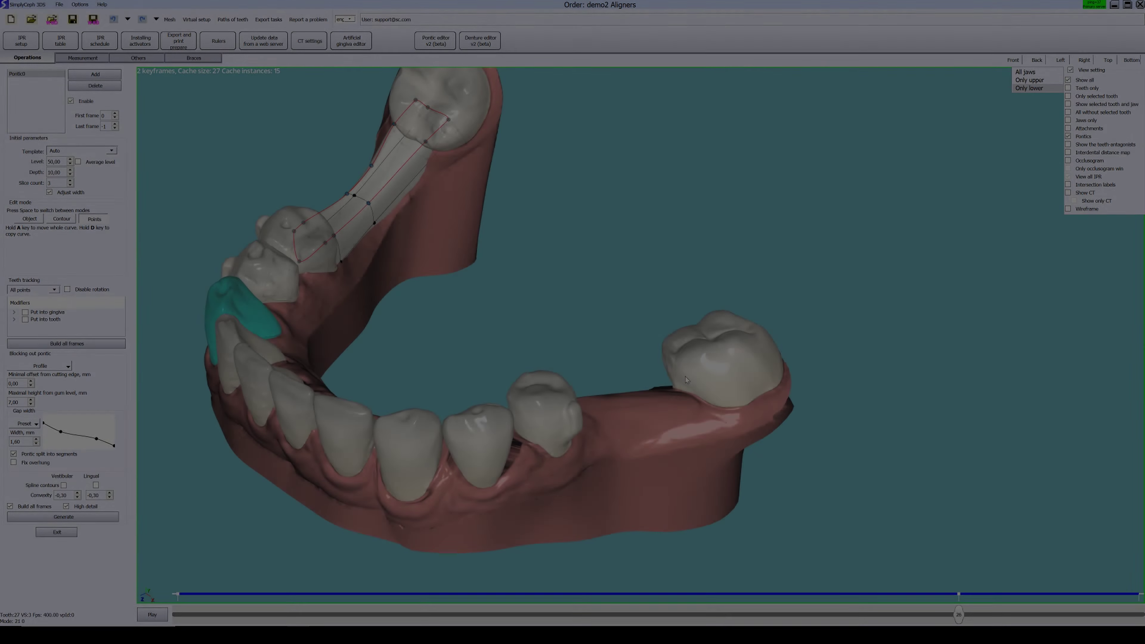
# - Add a second pontic in the gap between the molar and premolar on the opposite side of the lower jaw
pyautogui.moveTo(686, 377); pyautogui.dragTo(675, 397, button='middle')
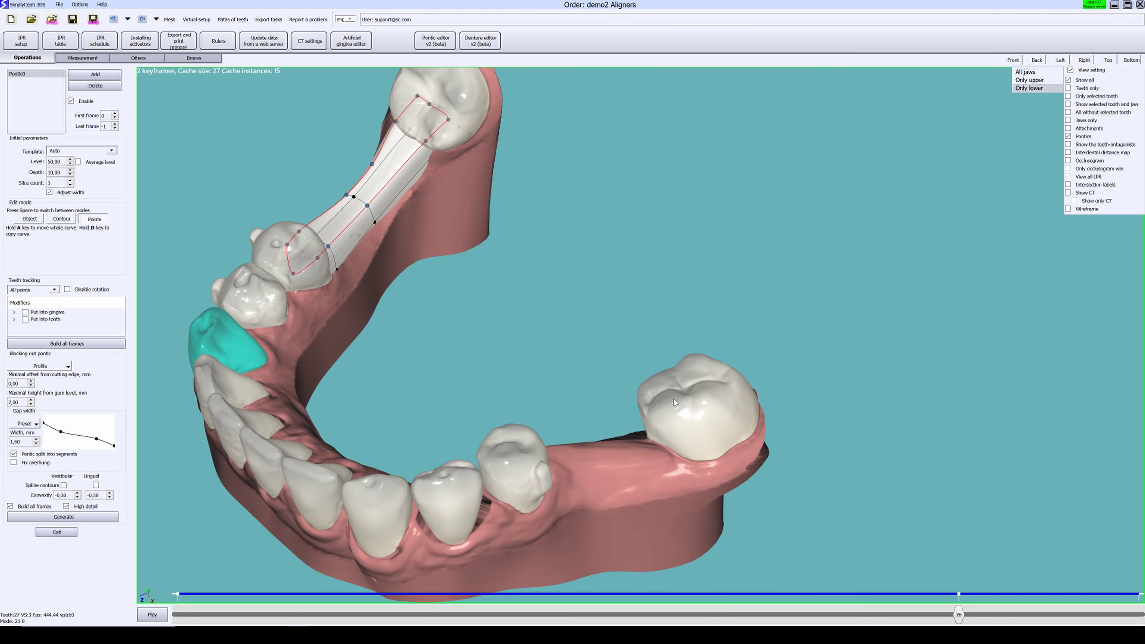
pyautogui.scroll(-3, 674, 397)
pyautogui.moveTo(661, 445); pyautogui.dragTo(617, 374, button='middle')
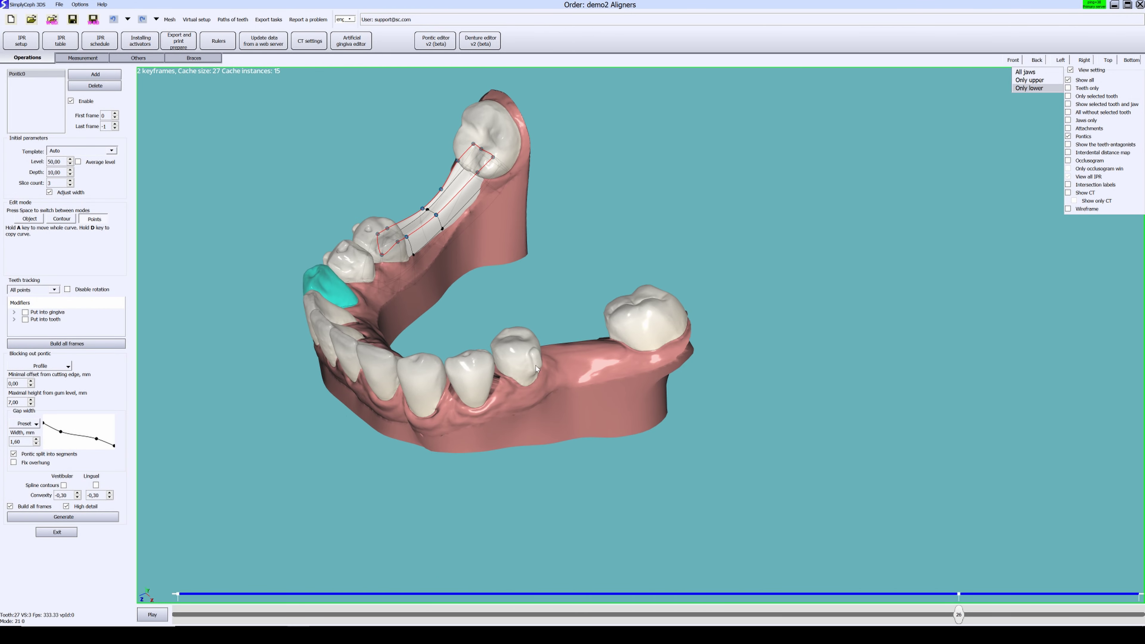
pyautogui.moveTo(536, 366); pyautogui.dragTo(550, 377, button='middle')
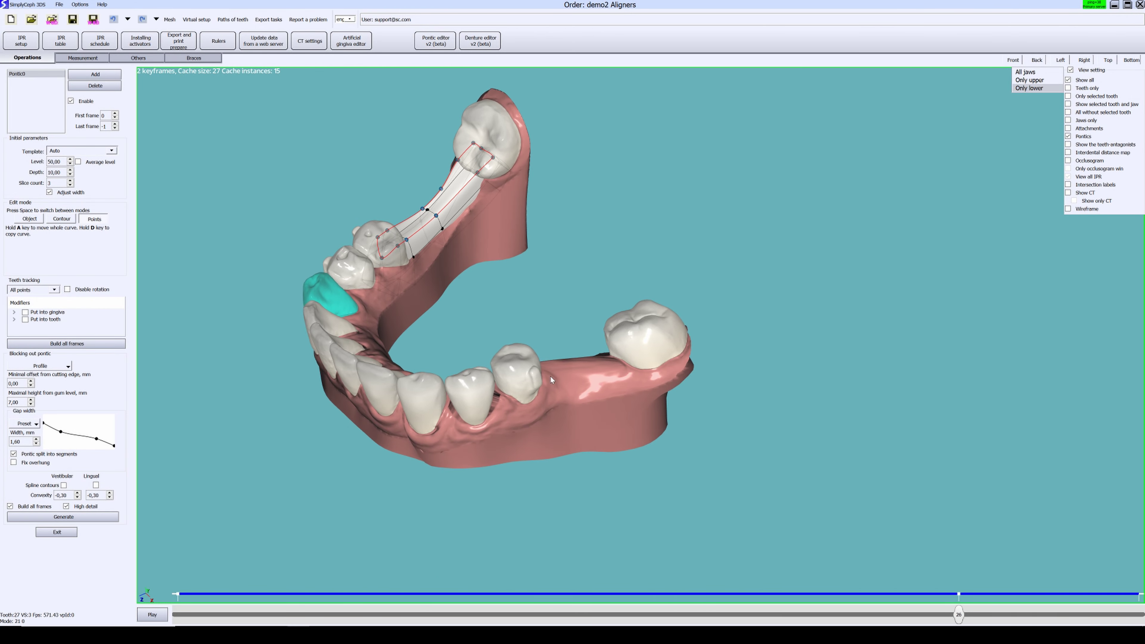
pyautogui.click(645, 351)
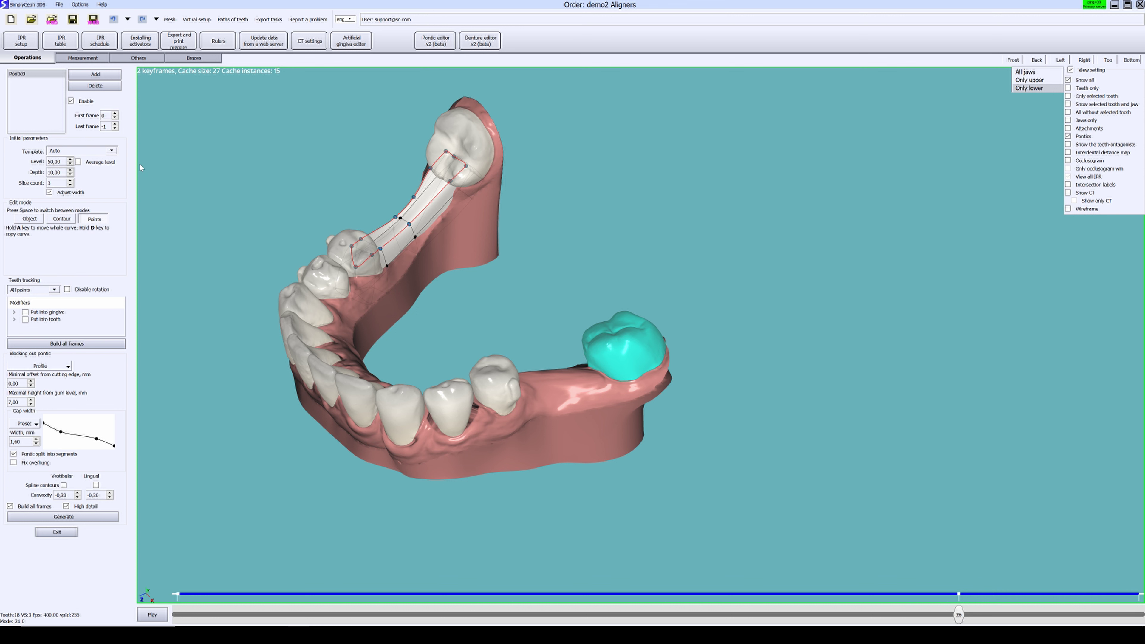
pyautogui.click(96, 78)
pyautogui.click(501, 381)
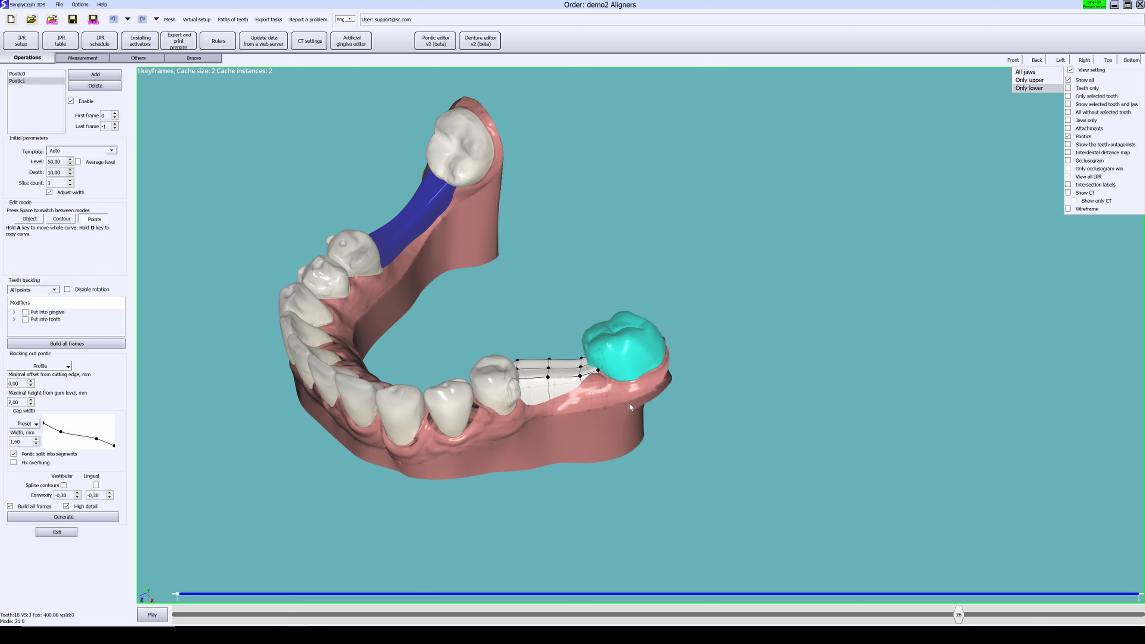
# - Inspect the second pontic from above and delete it
pyautogui.moveTo(629, 403); pyautogui.dragTo(667, 490, button='middle')
pyautogui.scroll(5, 636, 461)
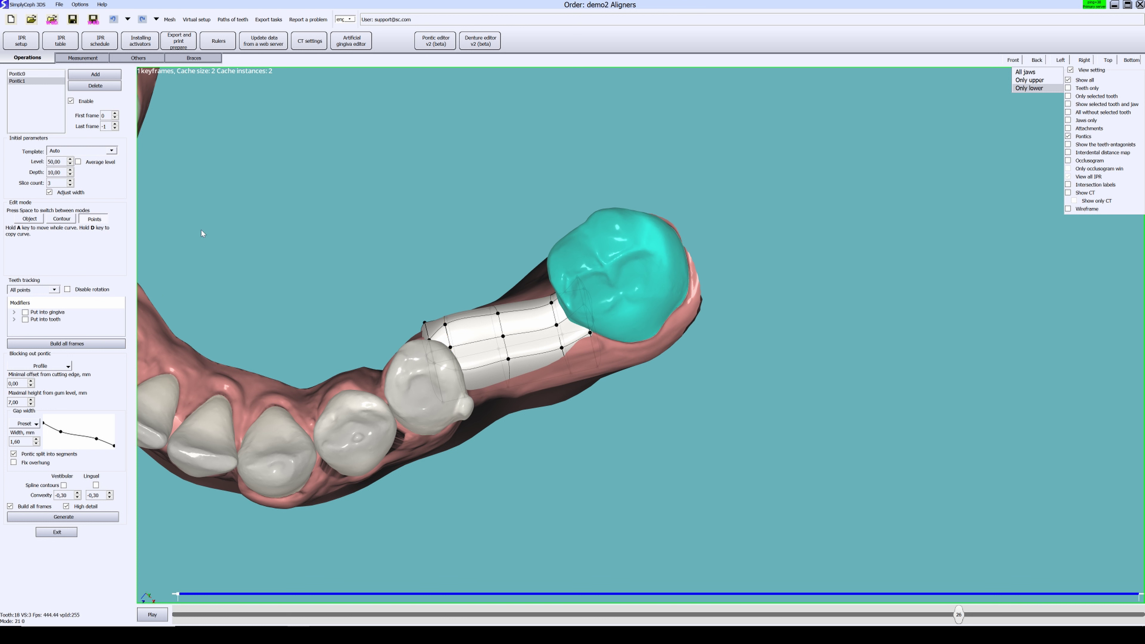
pyautogui.moveTo(202, 234); pyautogui.dragTo(254, 241, button='middle')
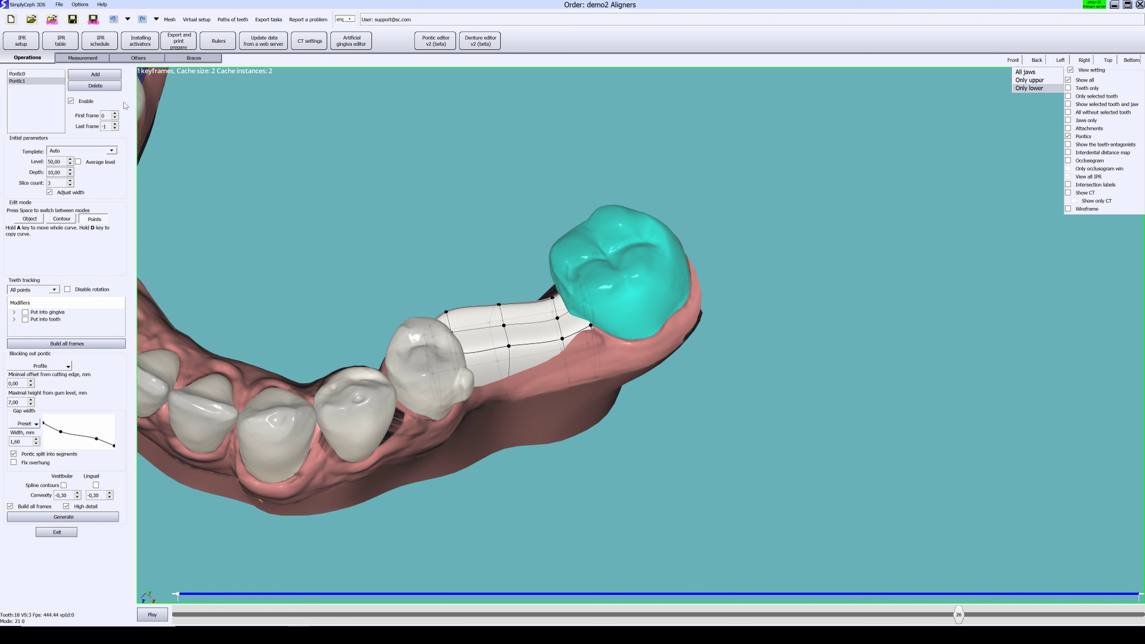
pyautogui.click(106, 87)
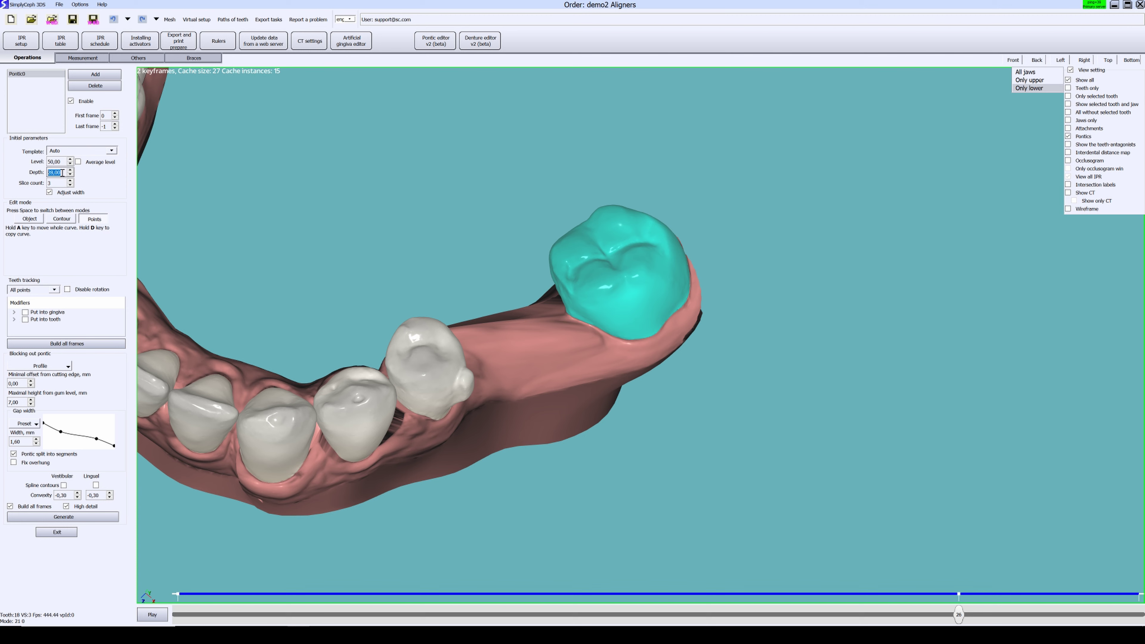
# - Set the initial depth to 30,00 and add the second pontic again between the molar and premolar
pyautogui.click(105, 76)
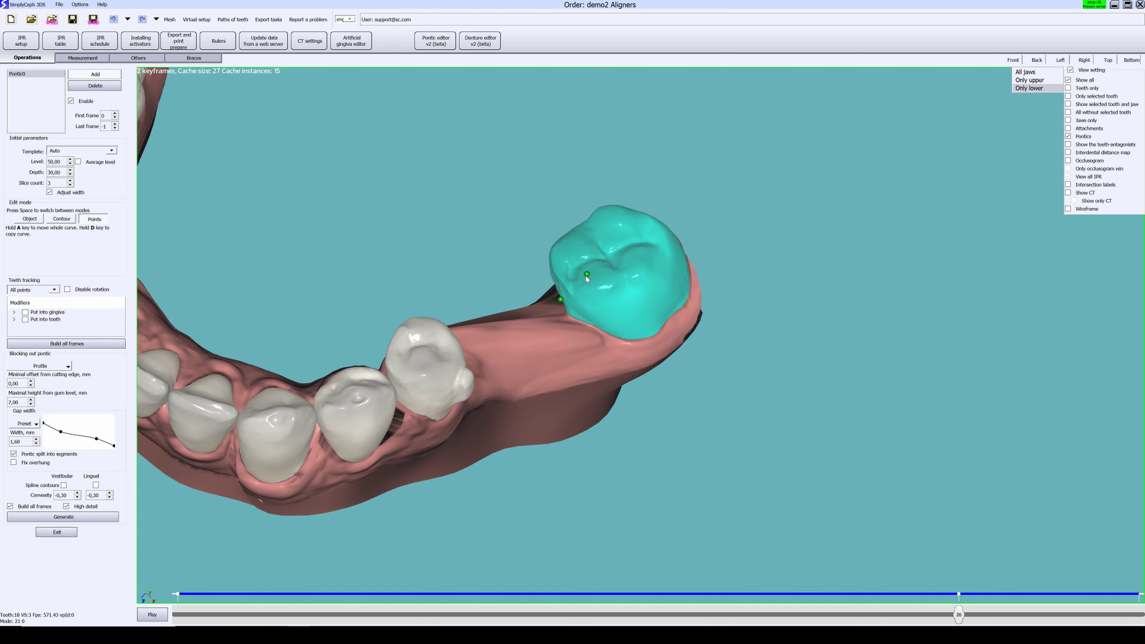
pyautogui.click(430, 352)
pyautogui.moveTo(460, 397); pyautogui.dragTo(542, 345, button='middle')
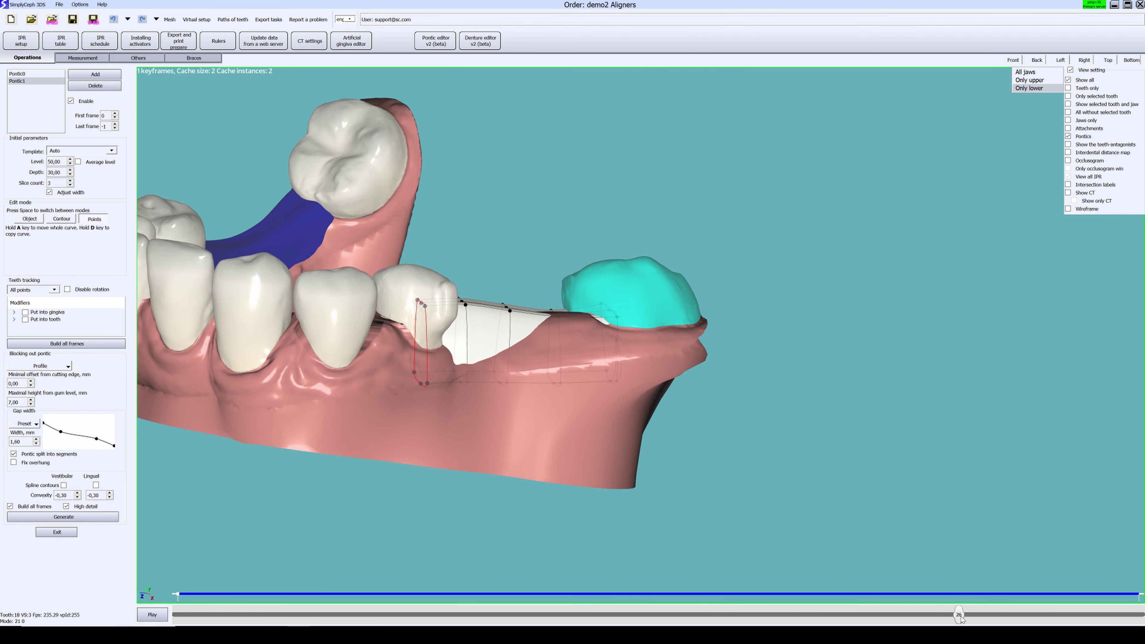
# - Pull an upper point of the second pontic's molar-side contour outward at the current late stage
pyautogui.moveTo(451, 293); pyautogui.dragTo(455, 401, button='middle')
pyautogui.scroll(2, 427, 334)
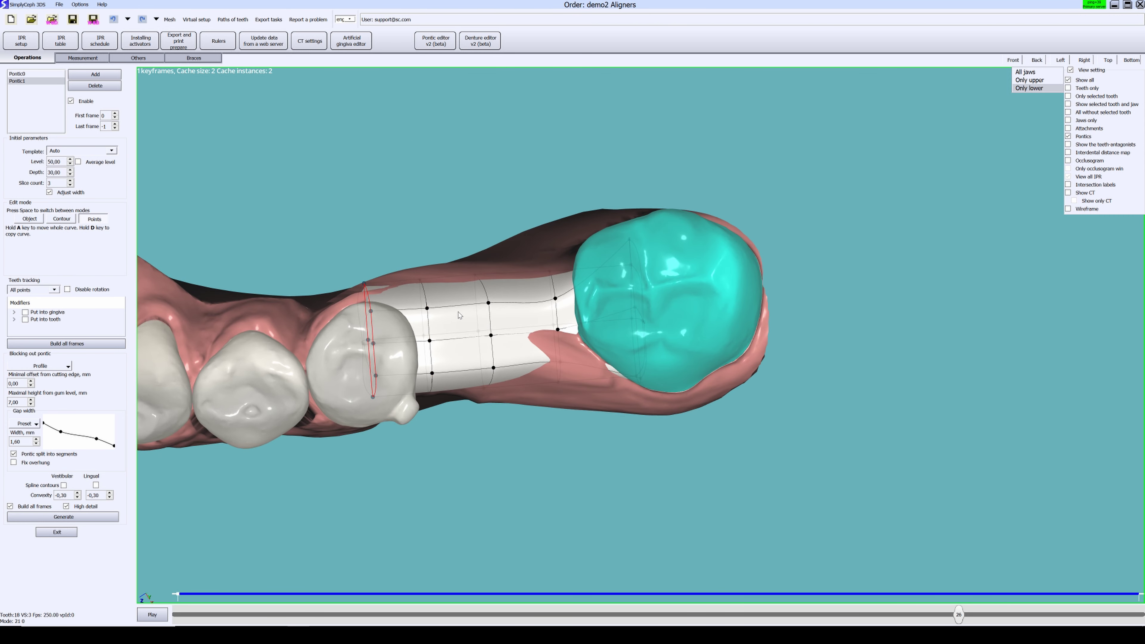
pyautogui.click(555, 299)
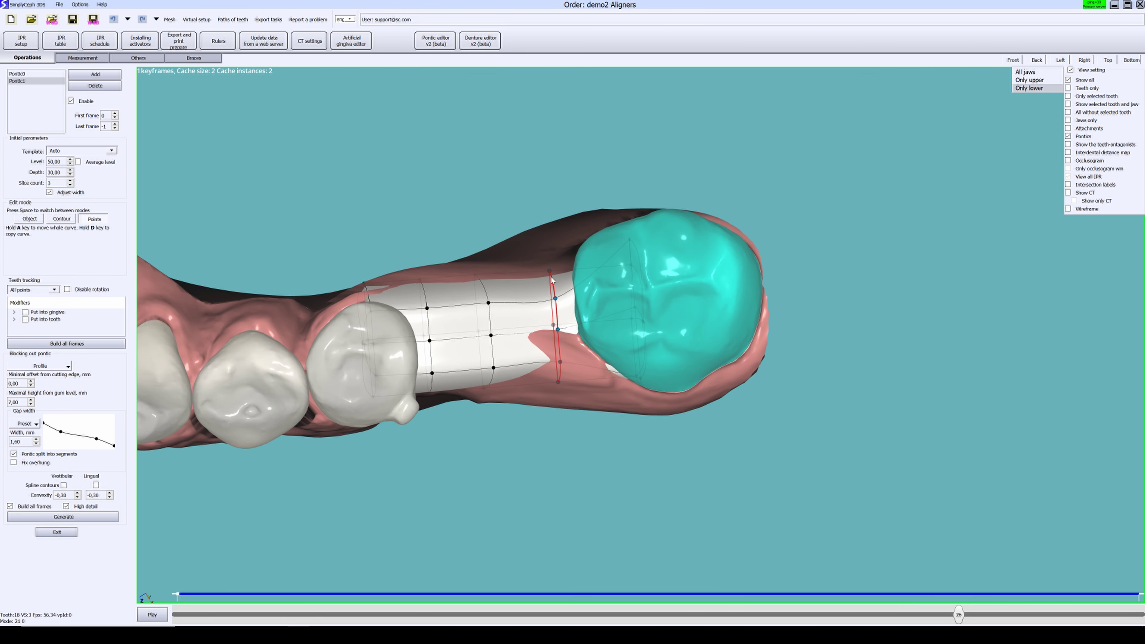
pyautogui.moveTo(556, 300); pyautogui.dragTo(588, 271, button='middle')
pyautogui.moveTo(561, 291); pyautogui.dragTo(541, 261)
pyautogui.moveTo(541, 266); pyautogui.dragTo(558, 279, button='middle')
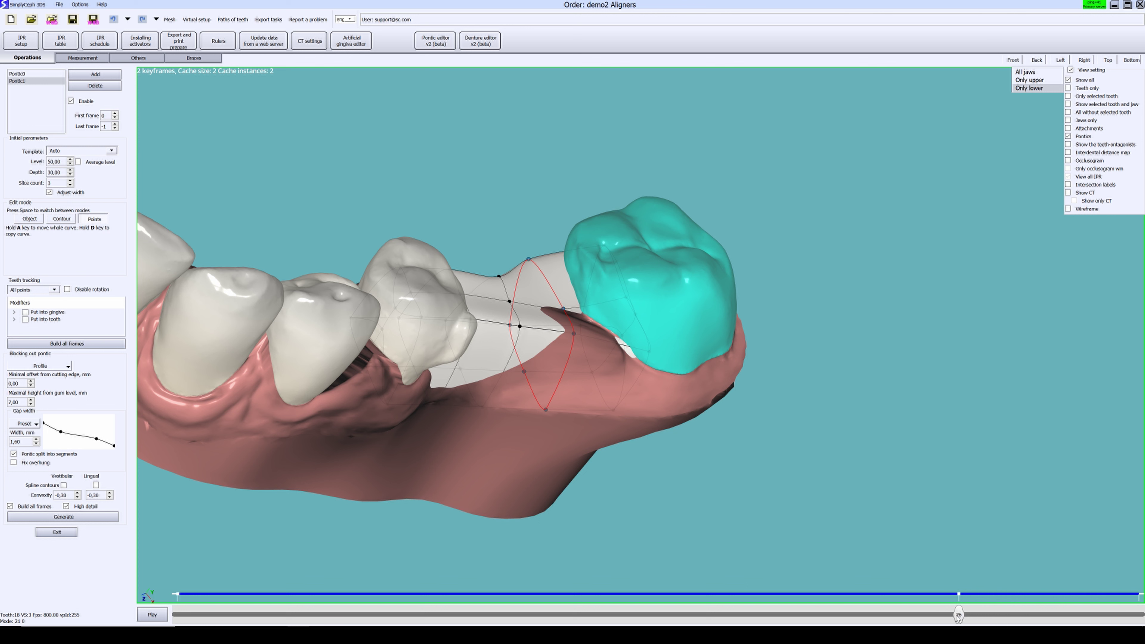
# - Scrub the treatment timeline to the last stage and back to the start to check the second pontic's shape
pyautogui.moveTo(958, 617); pyautogui.dragTo(1138, 616)
pyautogui.moveTo(1068, 618); pyautogui.dragTo(196, 607)
pyautogui.moveTo(207, 547); pyautogui.dragTo(569, 501, button='middle')
pyautogui.scroll(2, 455, 375)
pyautogui.moveTo(456, 375)
pyautogui.mouseDown(button='middle')
pyautogui.moveTo(388, 399)
pyautogui.moveTo(399, 345)
pyautogui.moveTo(447, 384)
pyautogui.mouseUp(button='middle')
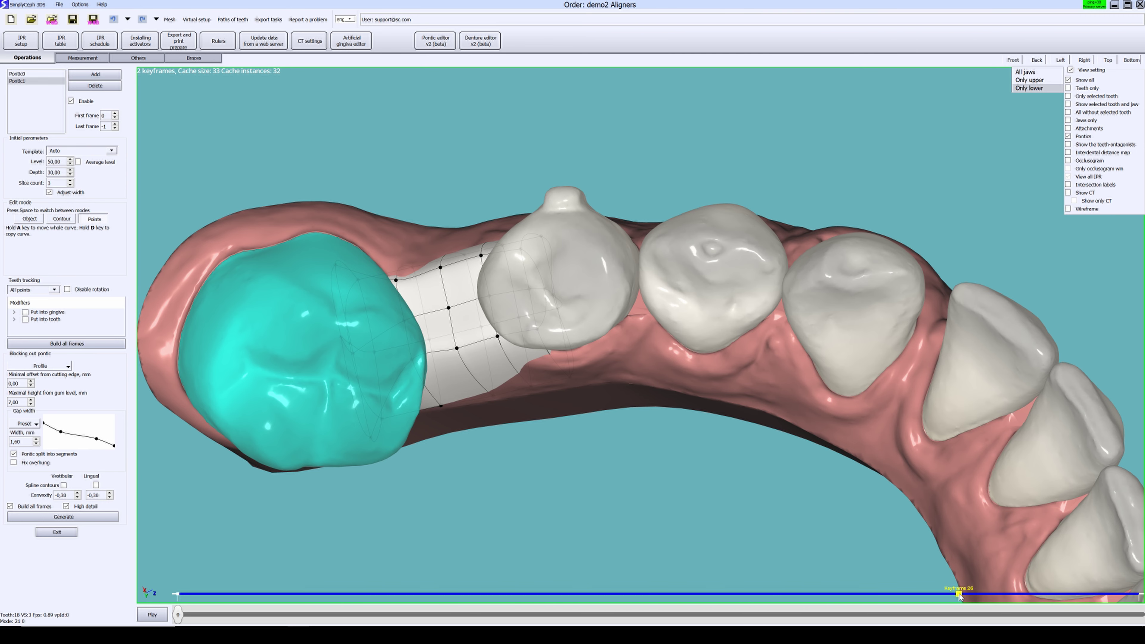
# - Delete the second pontic's late-stage keyframe
pyautogui.press('Delete')
pyautogui.scroll(-1, 552, 423)
pyautogui.moveTo(551, 423); pyautogui.dragTo(591, 401, button='middle')
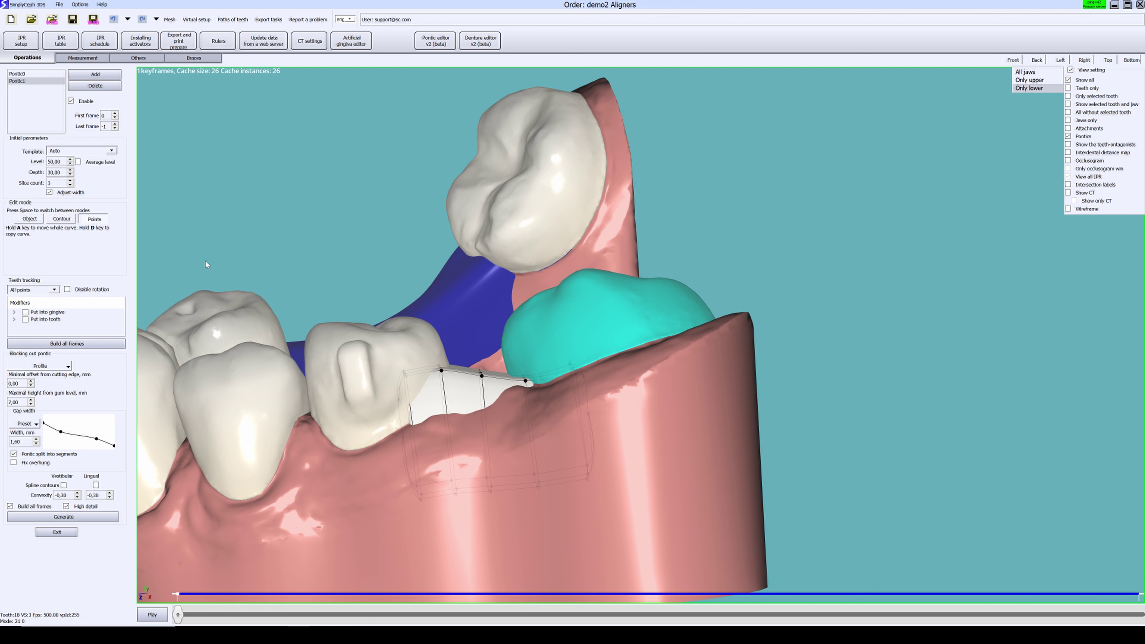
# - Adjust the second pontic's path by repositioning its end point inside the molar
pyautogui.scroll(4, 485, 367)
pyautogui.click(28, 219)
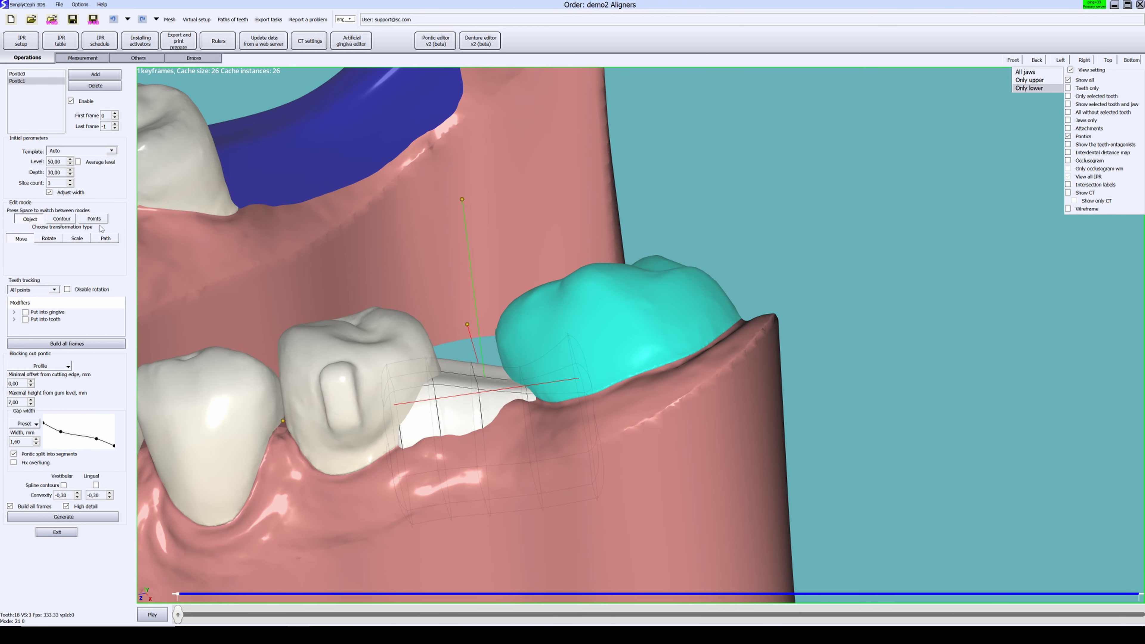
pyautogui.click(105, 238)
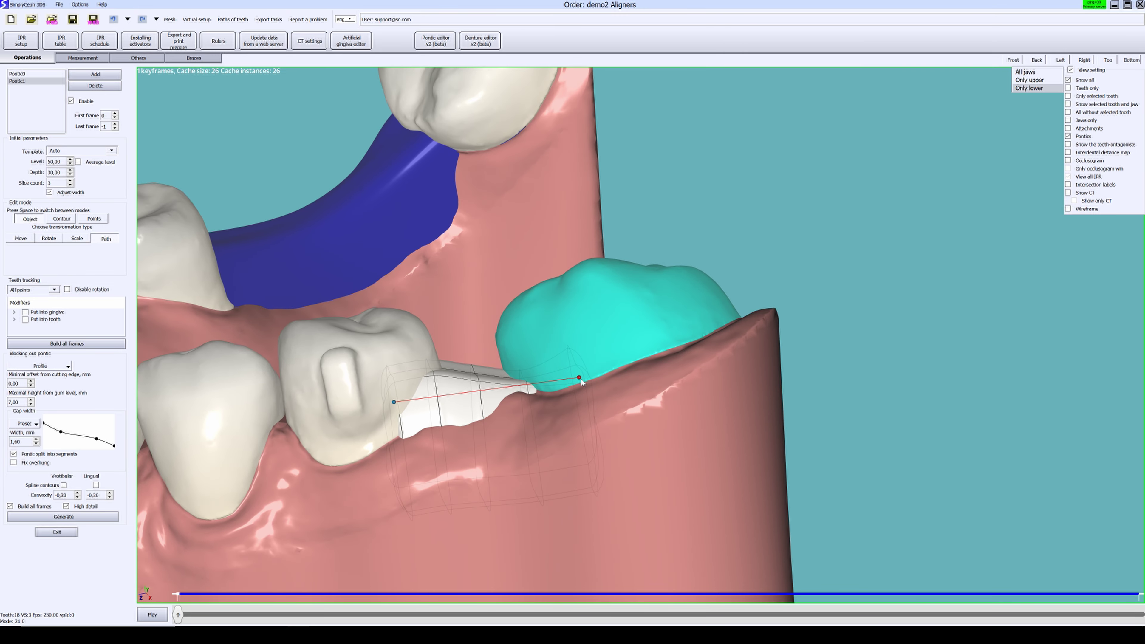
pyautogui.moveTo(568, 362); pyautogui.dragTo(579, 390, button='middle')
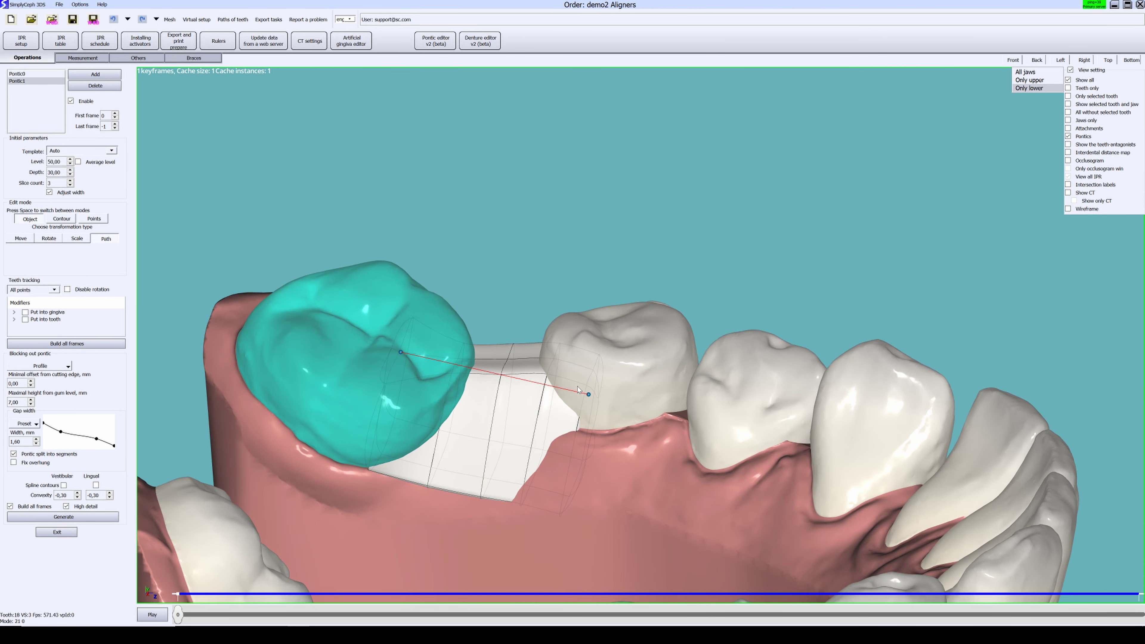
# - Scale the second pontic's molar-side contour narrower, keeping its base midpoint as the anchor
pyautogui.click(61, 219)
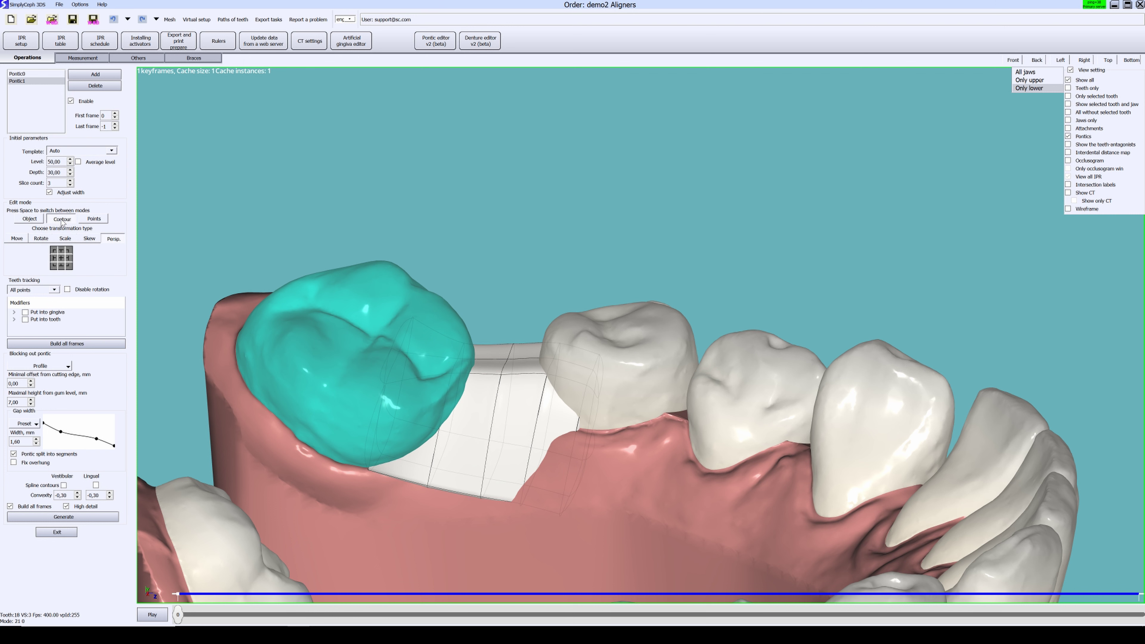
pyautogui.moveTo(505, 423); pyautogui.dragTo(451, 523, button='middle')
pyautogui.click(421, 441)
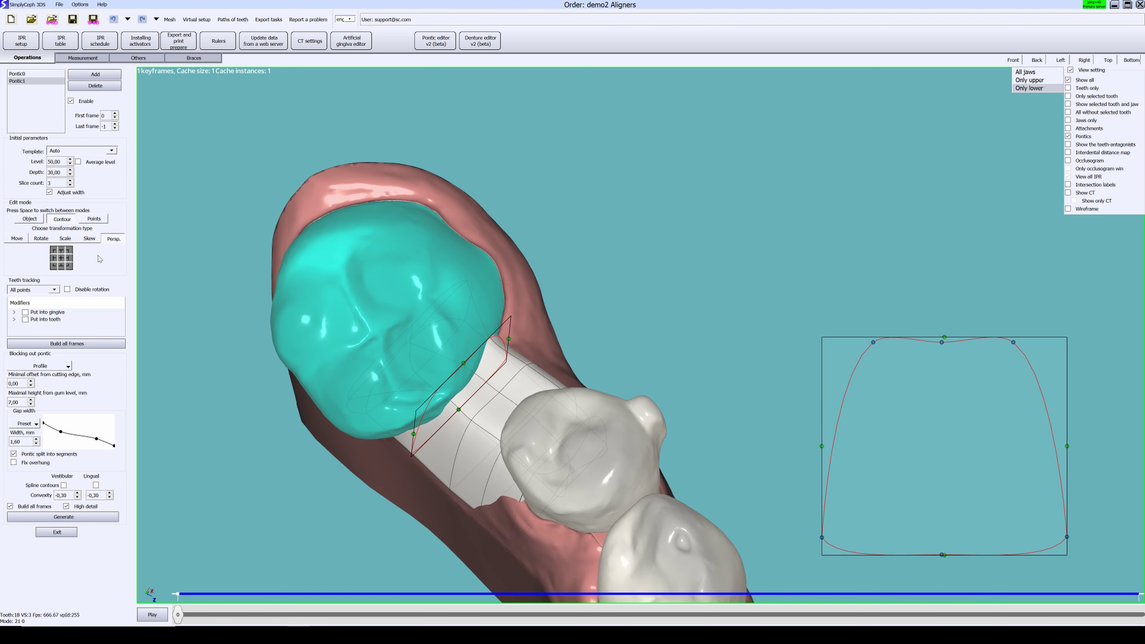
pyautogui.click(63, 239)
pyautogui.moveTo(478, 352); pyautogui.dragTo(419, 473, button='middle')
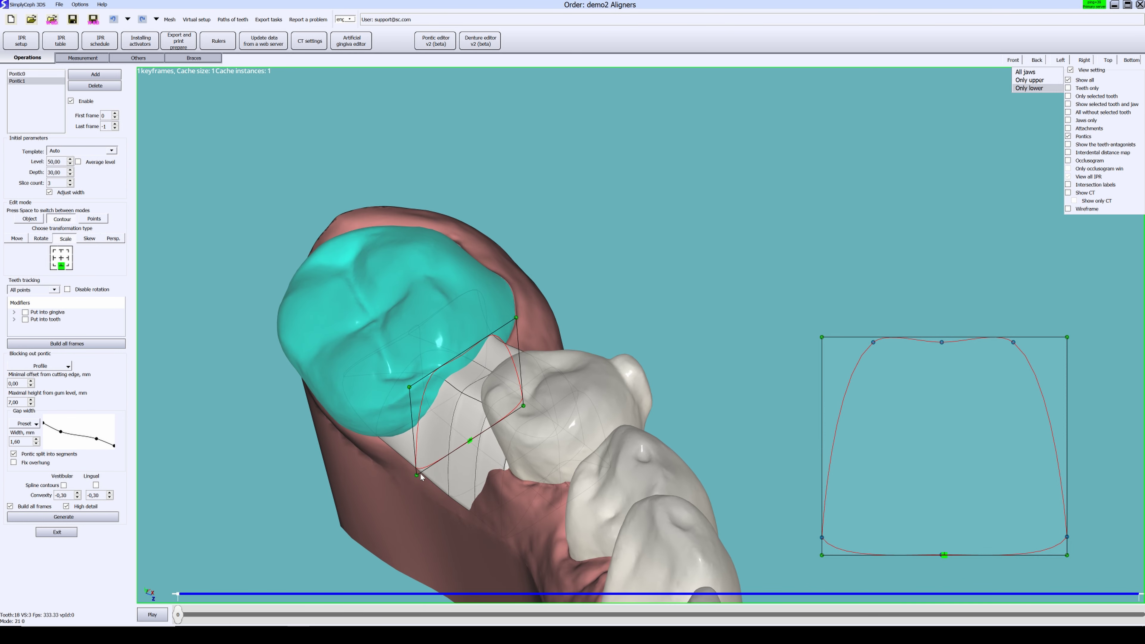
pyautogui.moveTo(418, 474); pyautogui.dragTo(438, 469)
pyautogui.moveTo(438, 470); pyautogui.dragTo(507, 492, button='middle')
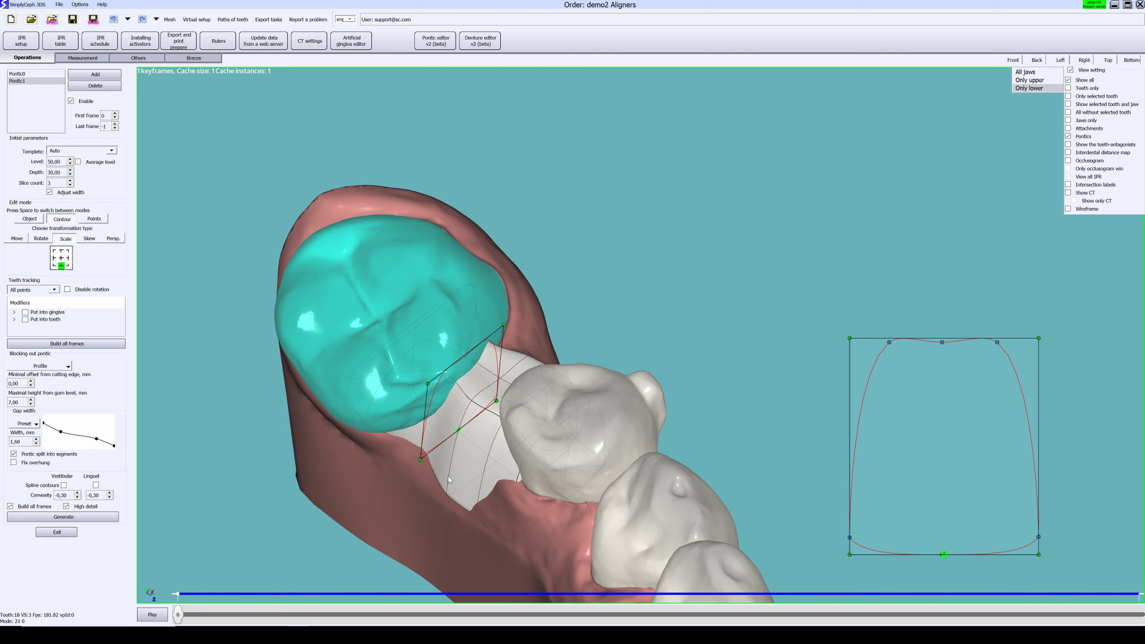
# - Scale the second pontic's middle contour narrower, anchored at its base midpoint
pyautogui.click(448, 477)
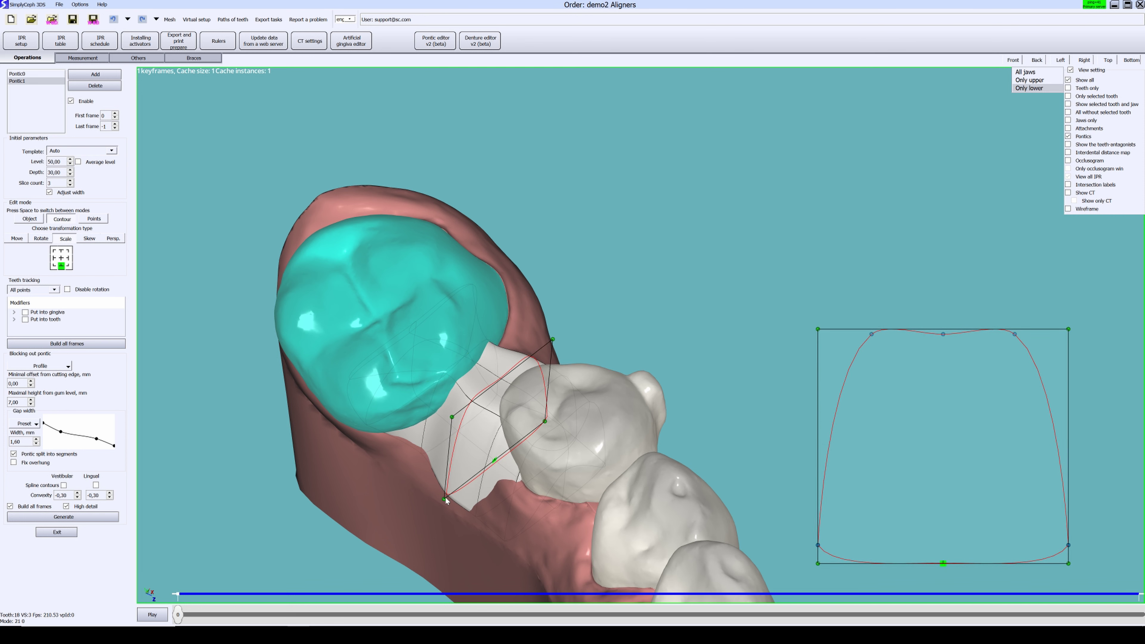
pyautogui.moveTo(452, 418); pyautogui.dragTo(461, 413)
pyautogui.moveTo(465, 417); pyautogui.dragTo(499, 372, button='middle')
# - Narrow the second pontic's premolar-side contour in two scaling passes about its base midpoint
pyautogui.click(505, 455)
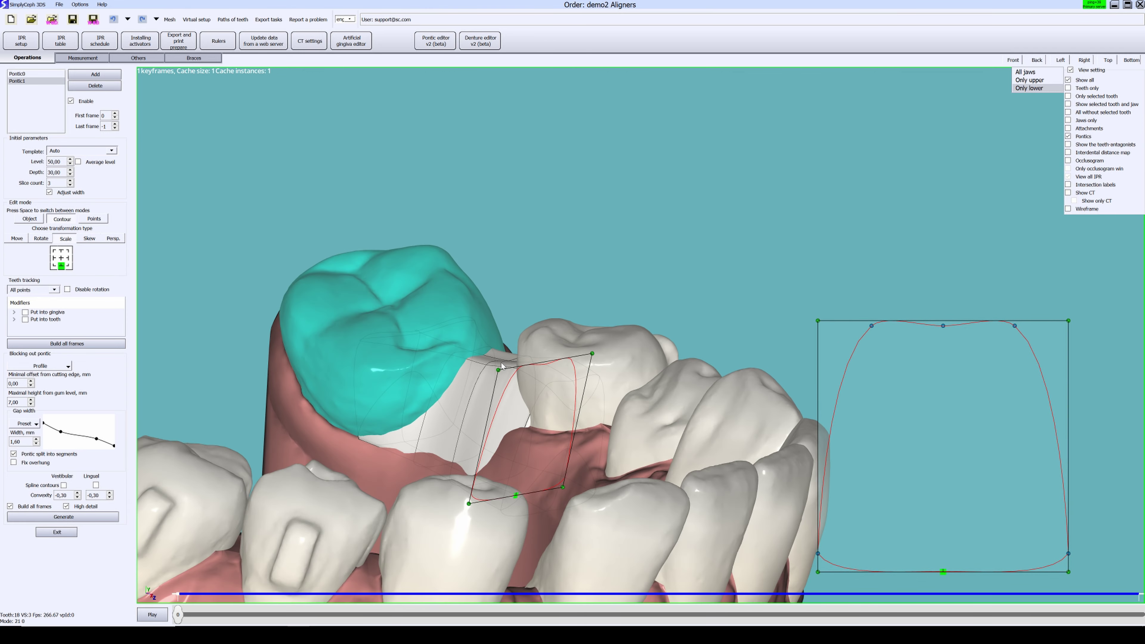
pyautogui.moveTo(498, 370); pyautogui.dragTo(512, 367)
pyautogui.moveTo(514, 369); pyautogui.dragTo(434, 415, button='middle')
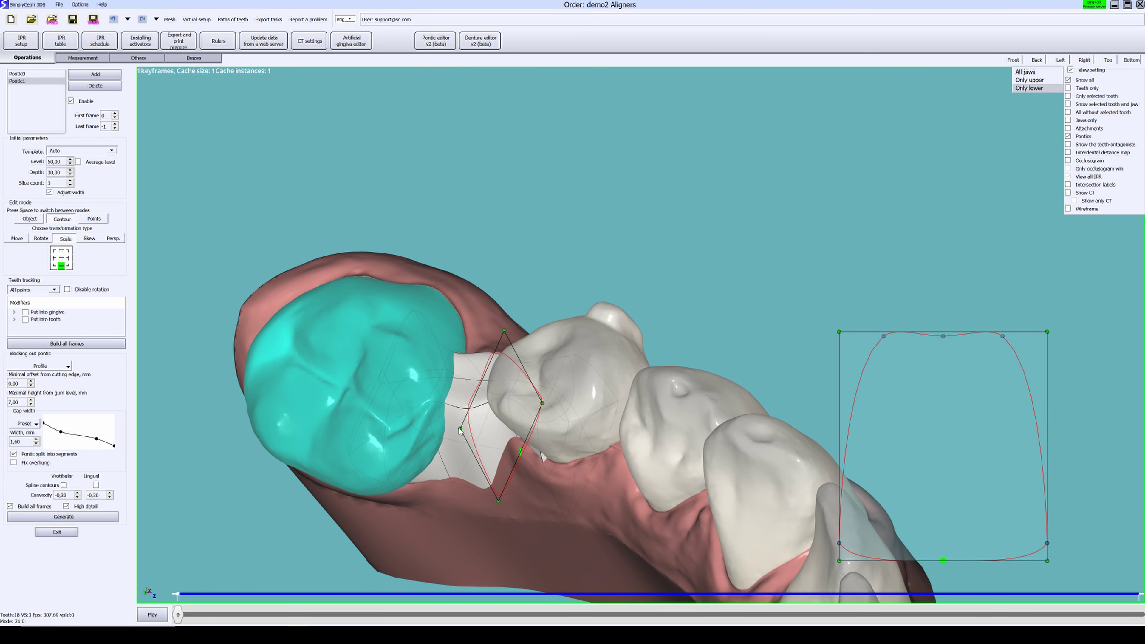
pyautogui.moveTo(461, 429); pyautogui.dragTo(464, 415)
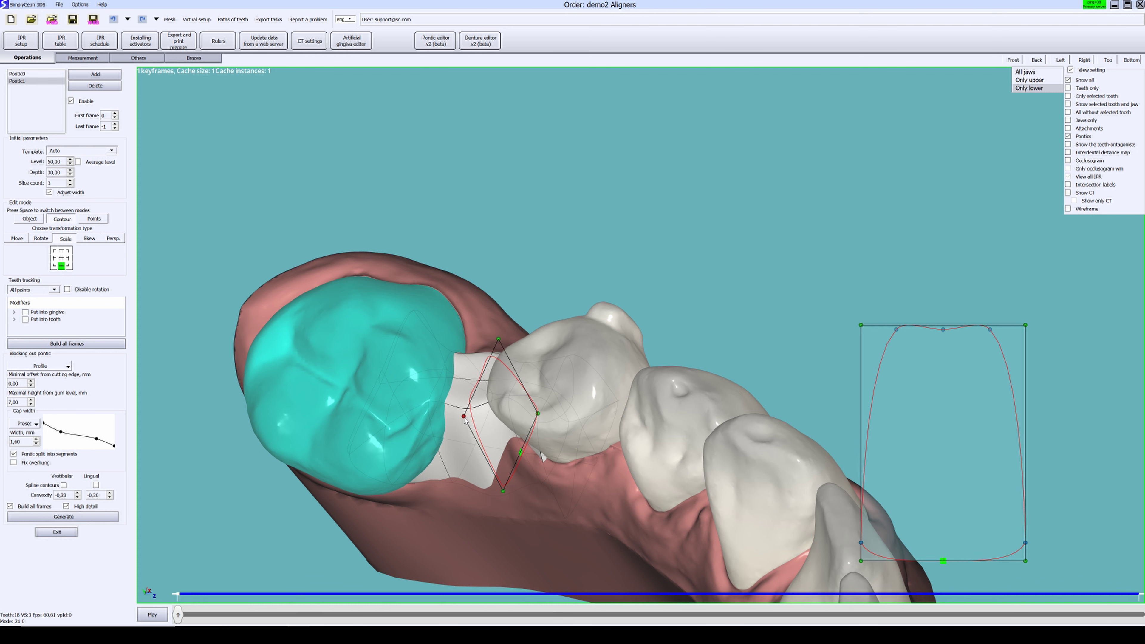
pyautogui.moveTo(465, 415); pyautogui.dragTo(503, 292, button='middle')
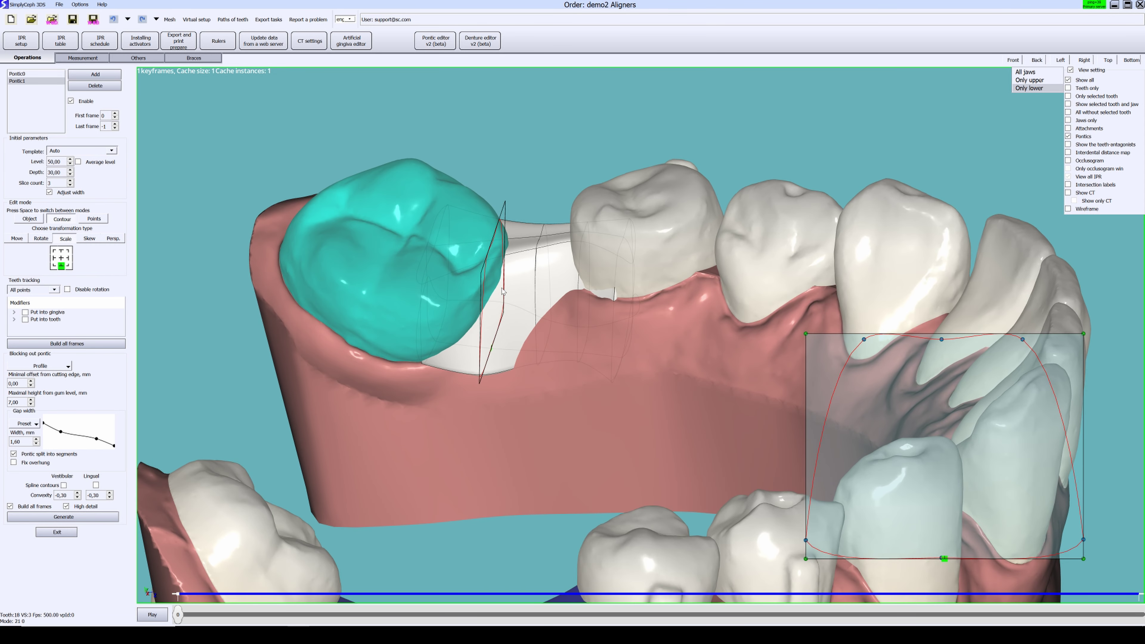
# - Pull the outer side points of the second pontic's end contour inward so they sit inside the premolar
pyautogui.click(92, 220)
pyautogui.moveTo(395, 351); pyautogui.dragTo(581, 289, button='middle')
pyautogui.click(435, 276)
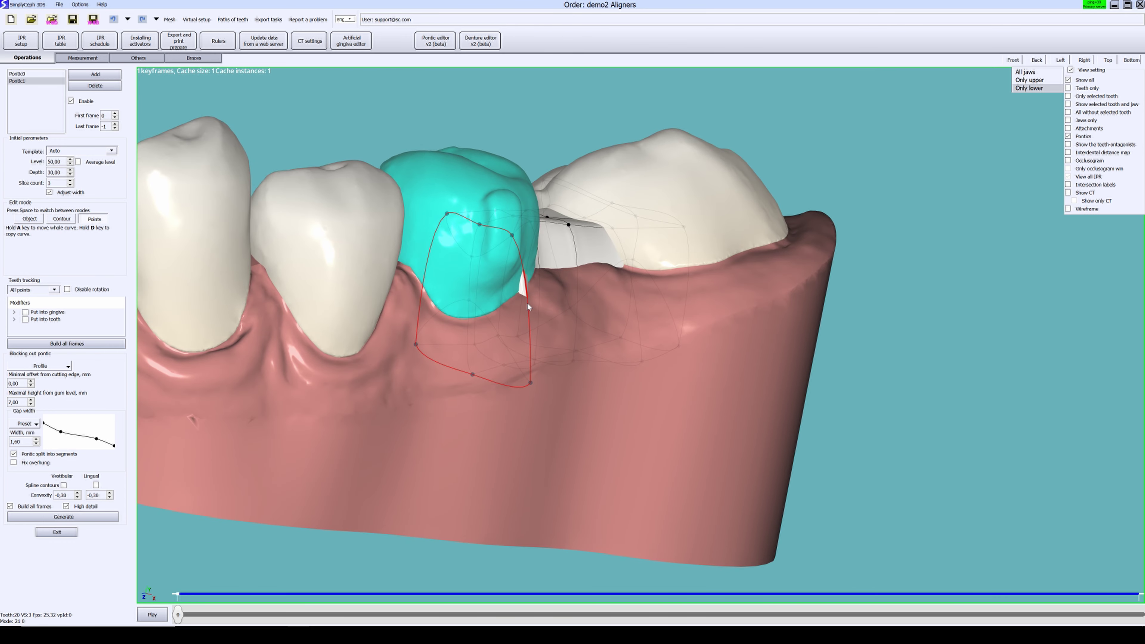
pyautogui.moveTo(528, 303); pyautogui.dragTo(507, 304)
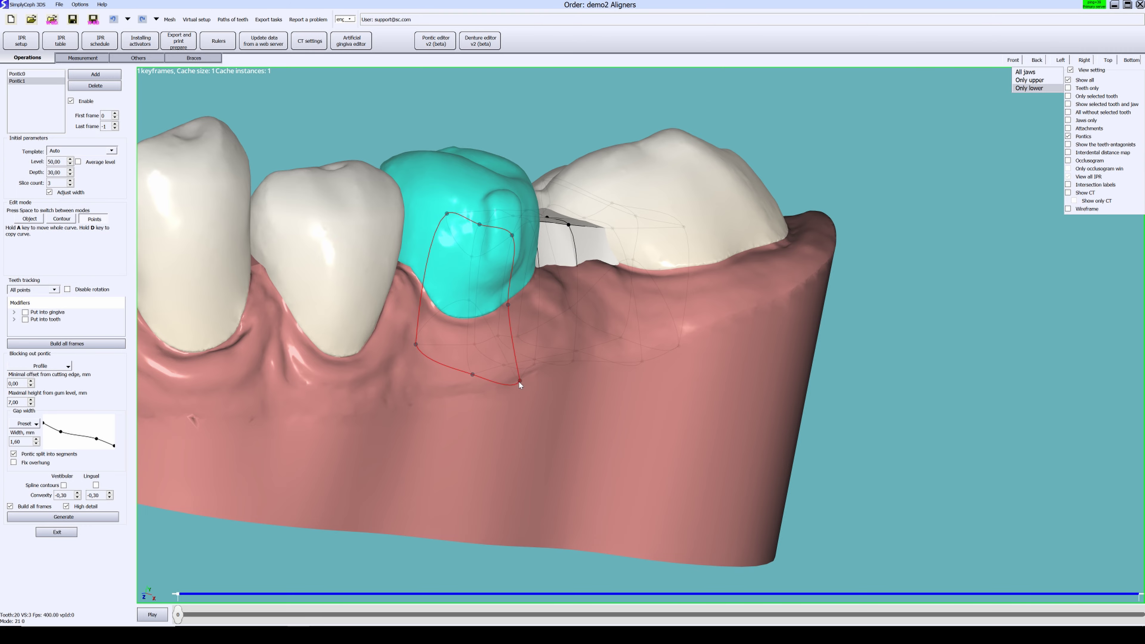
# - Scale the second pontic's end contour inside the molar using a side anchor
pyautogui.moveTo(486, 280); pyautogui.dragTo(528, 333, button='middle')
pyautogui.click(443, 336)
pyautogui.click(57, 218)
pyautogui.click(54, 258)
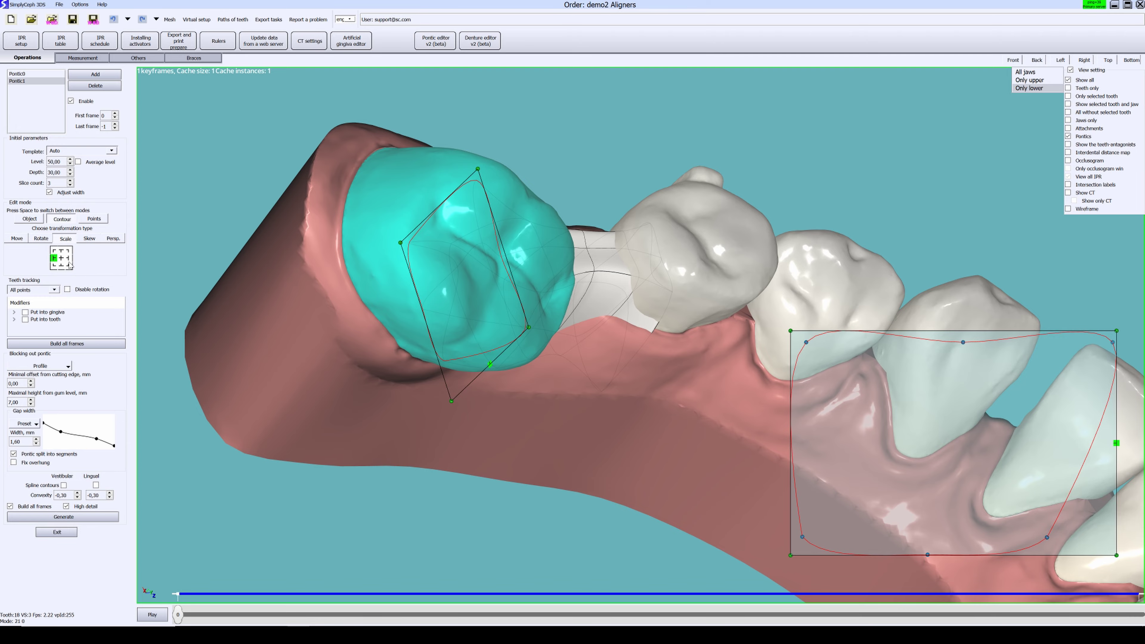
pyautogui.moveTo(554, 342); pyautogui.dragTo(325, 587, button='middle')
# - Check the second pontic's shape around stages 11 and 10 and disable rotation in its teeth tracking
pyautogui.moveTo(178, 615); pyautogui.dragTo(529, 586)
pyautogui.moveTo(469, 441); pyautogui.dragTo(411, 265, button='middle')
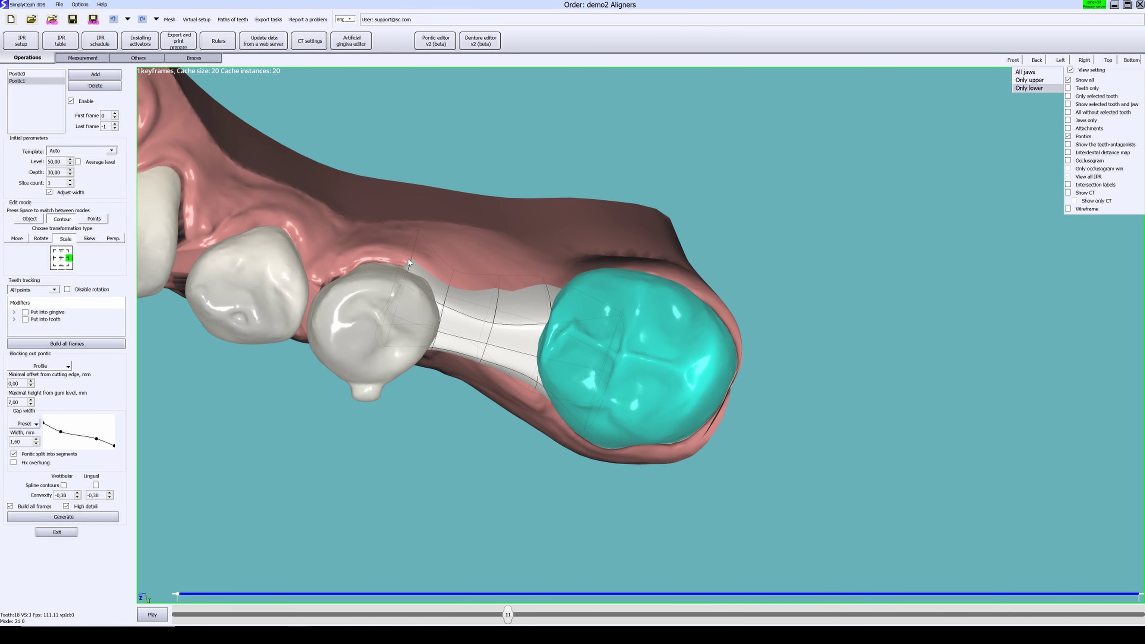
pyautogui.moveTo(436, 316); pyautogui.dragTo(456, 391, button='middle')
pyautogui.click(493, 619)
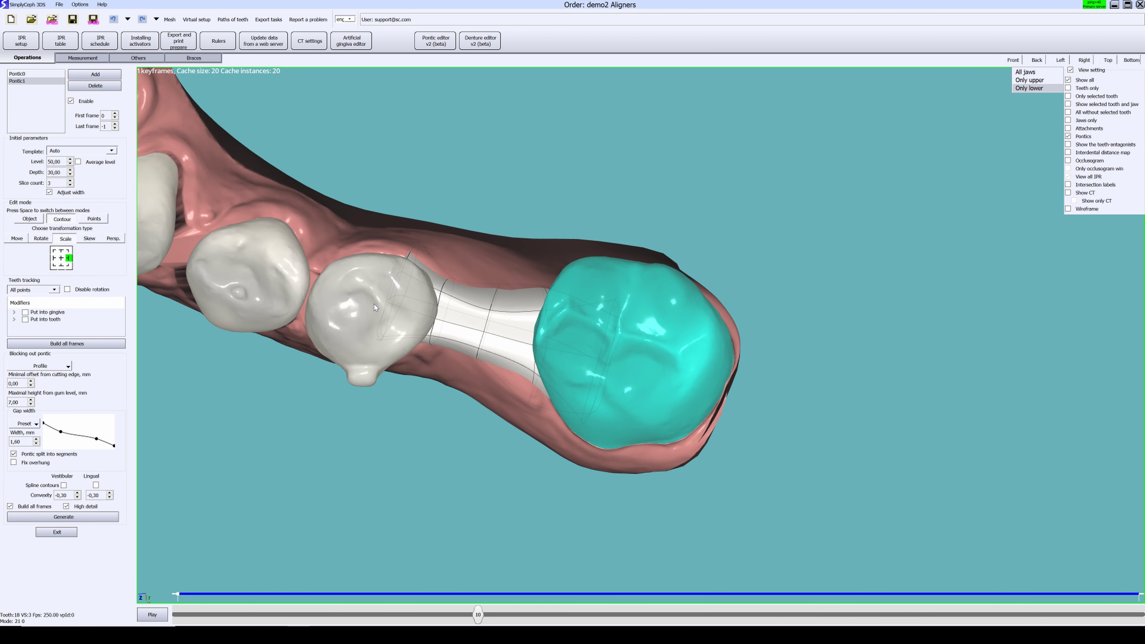
pyautogui.click(68, 290)
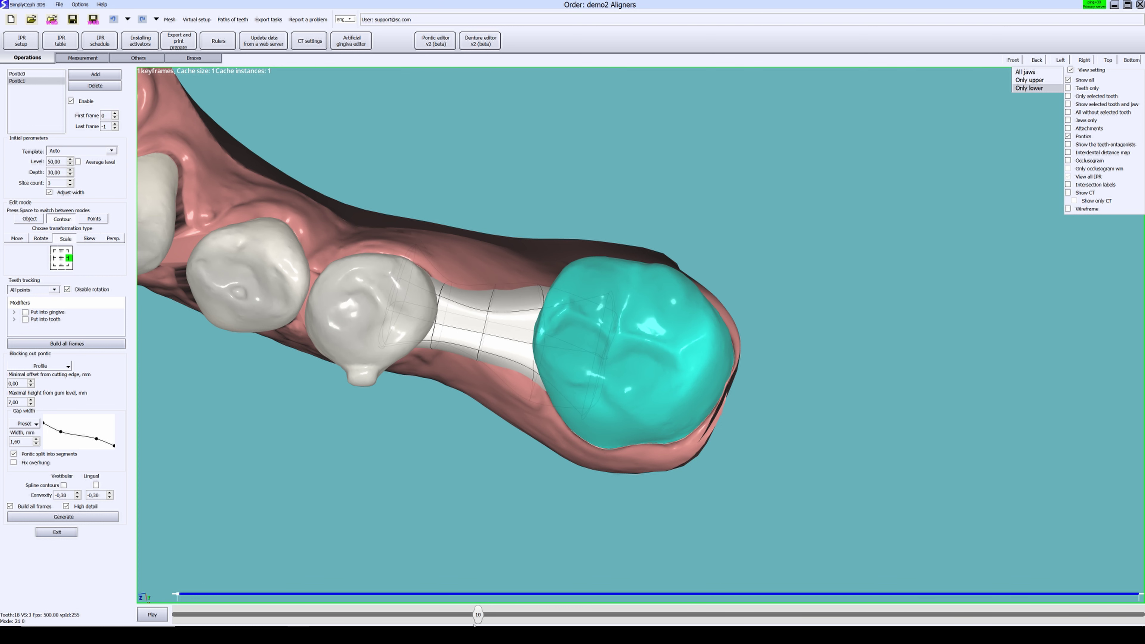
# - Go to stage 22 and add a lengthwise contour midway down the second pontic's lingual wall
pyautogui.moveTo(476, 619); pyautogui.dragTo(848, 581)
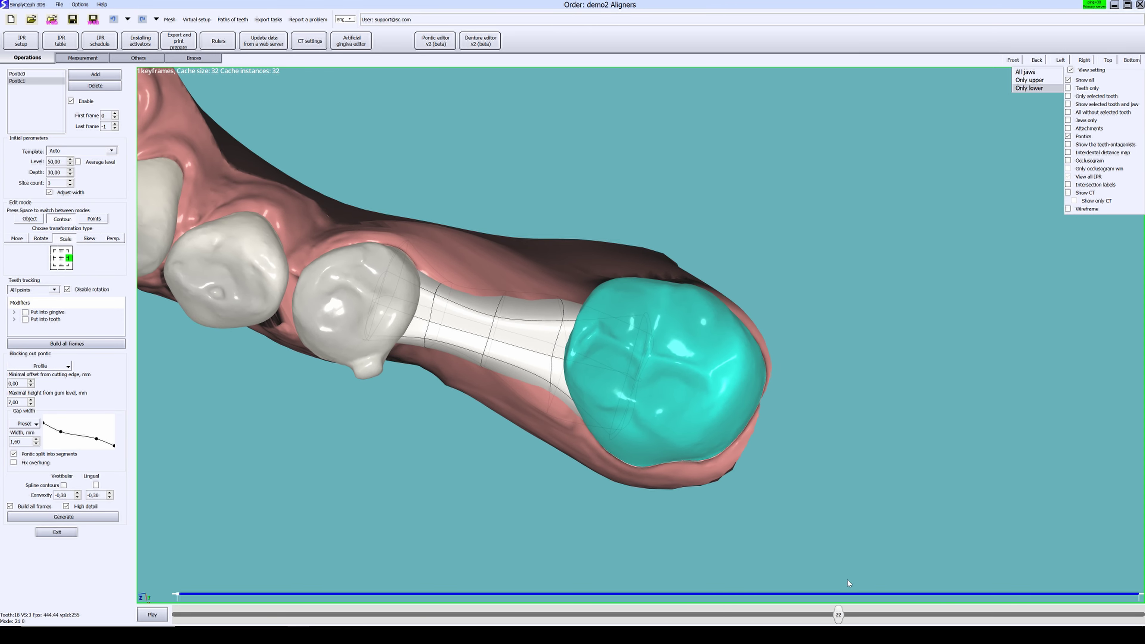
pyautogui.moveTo(809, 566); pyautogui.dragTo(389, 300, button='middle')
pyautogui.click(432, 346)
pyautogui.click(96, 223)
pyautogui.click(436, 292)
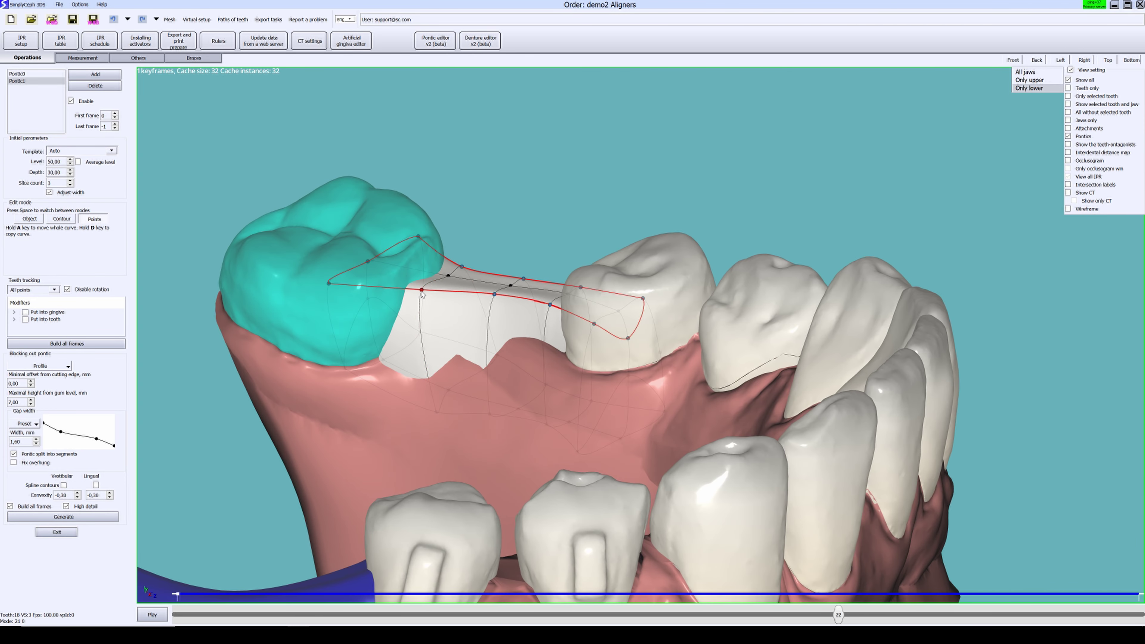
pyautogui.click(421, 327)
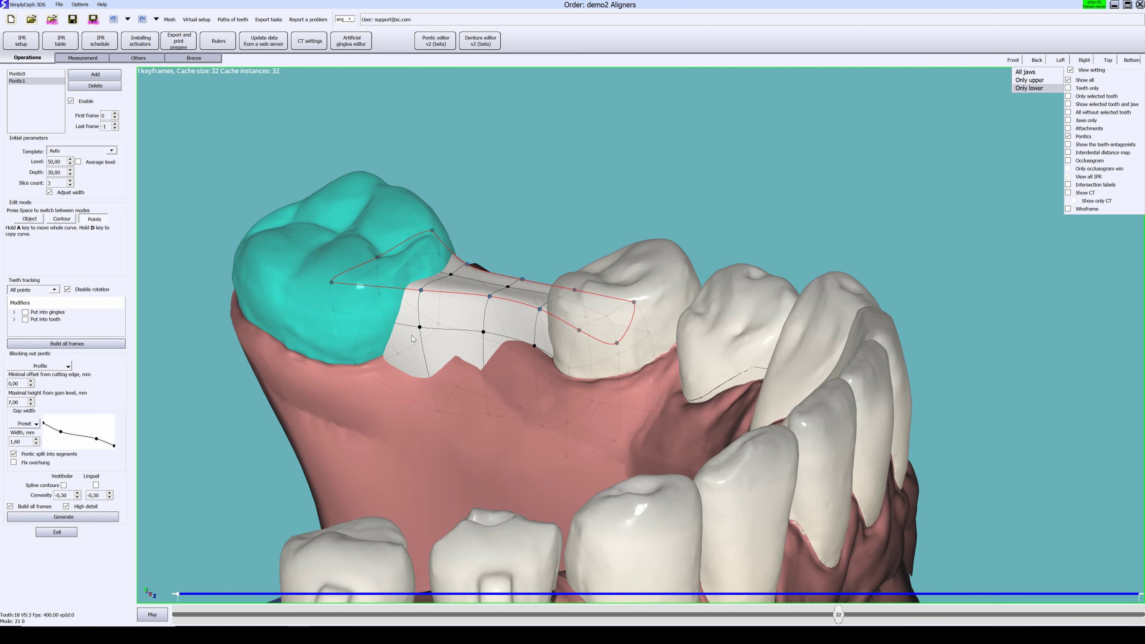
# - Adjust the new lingual point and lower the second pontic's upper points at stage 22, and check the shape at a later stage
pyautogui.moveTo(423, 329); pyautogui.dragTo(431, 326)
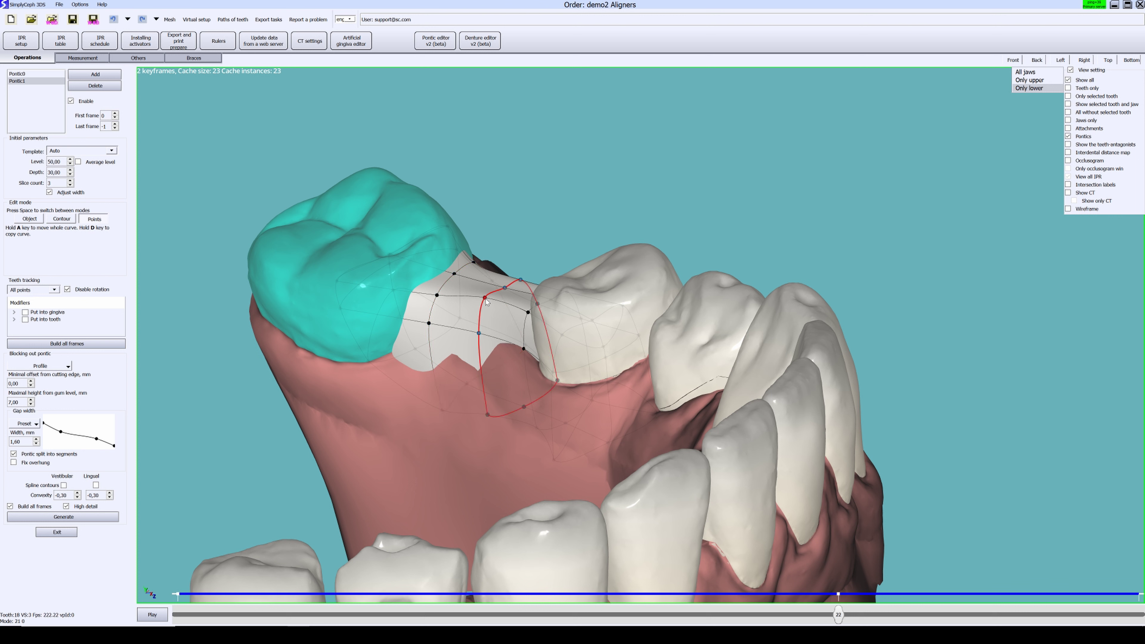
pyautogui.moveTo(485, 298); pyautogui.dragTo(446, 307)
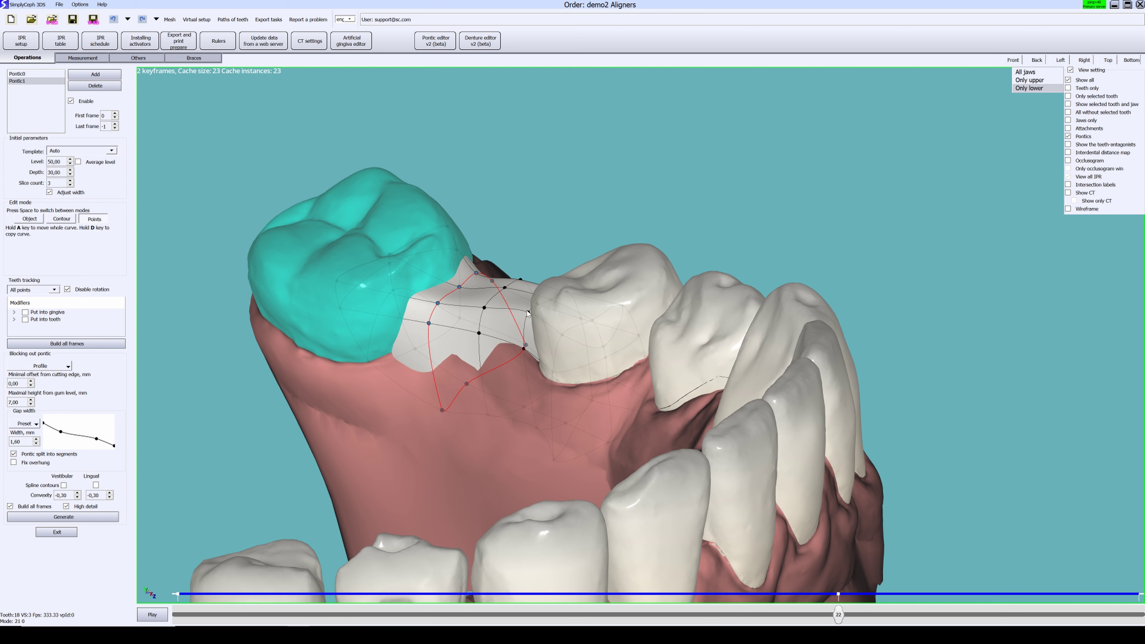
pyautogui.moveTo(505, 288); pyautogui.dragTo(508, 296)
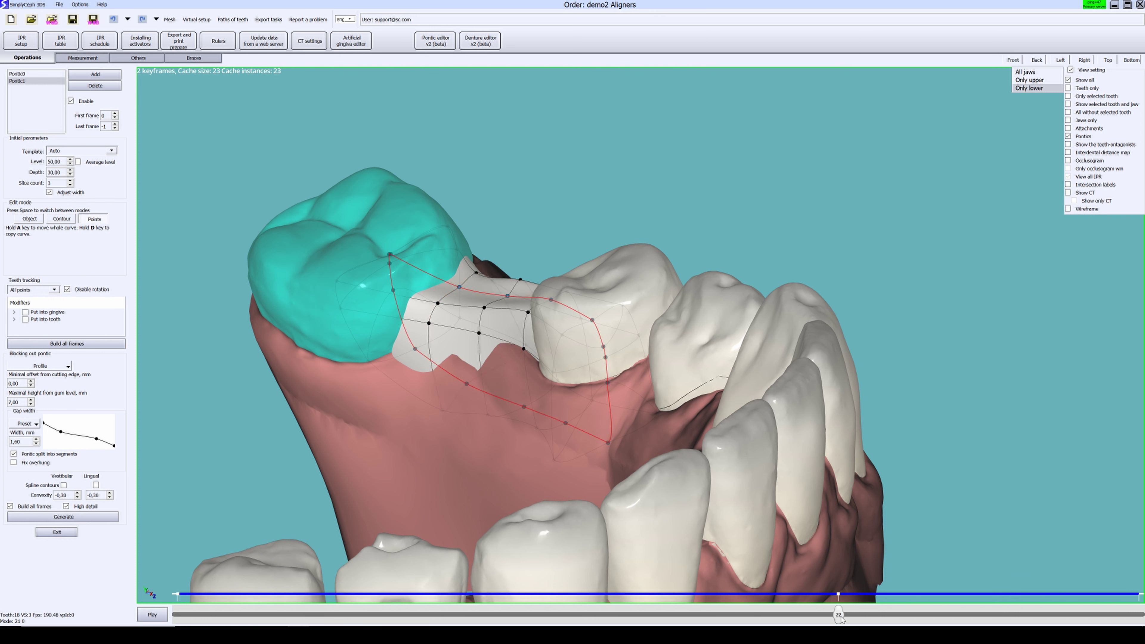
pyautogui.moveTo(840, 618); pyautogui.dragTo(1078, 612)
pyautogui.moveTo(563, 432); pyautogui.dragTo(517, 324, button='middle')
pyautogui.click(517, 322)
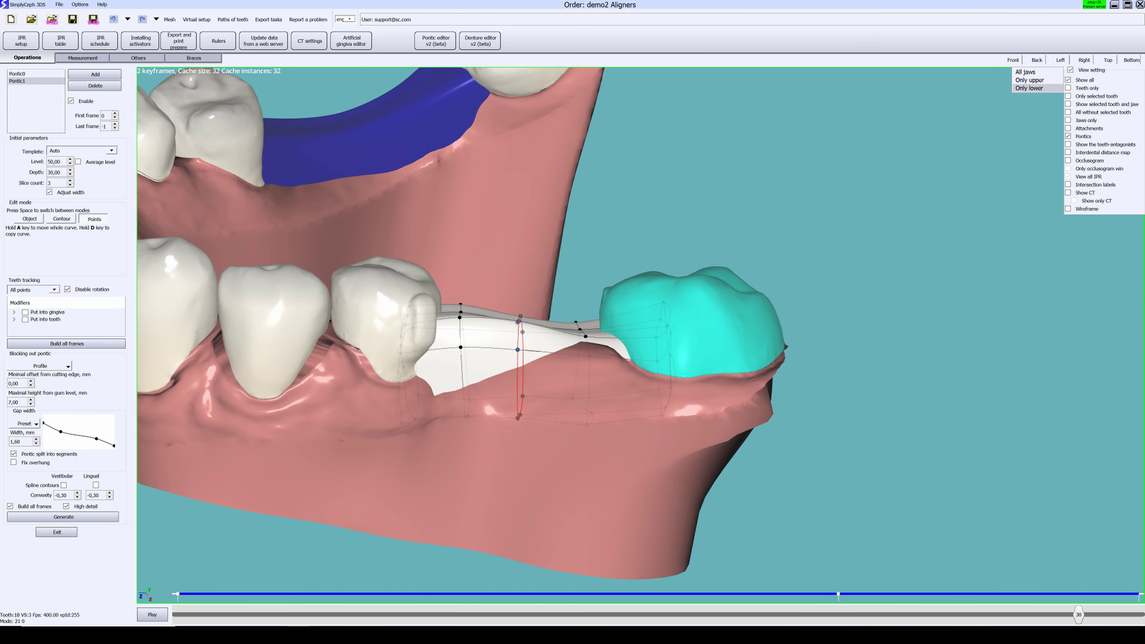
# - Move the second pontic's premolar-side contour slightly downward at stage 21
pyautogui.moveTo(1081, 620); pyautogui.dragTo(812, 618)
pyautogui.scroll(2, 484, 341)
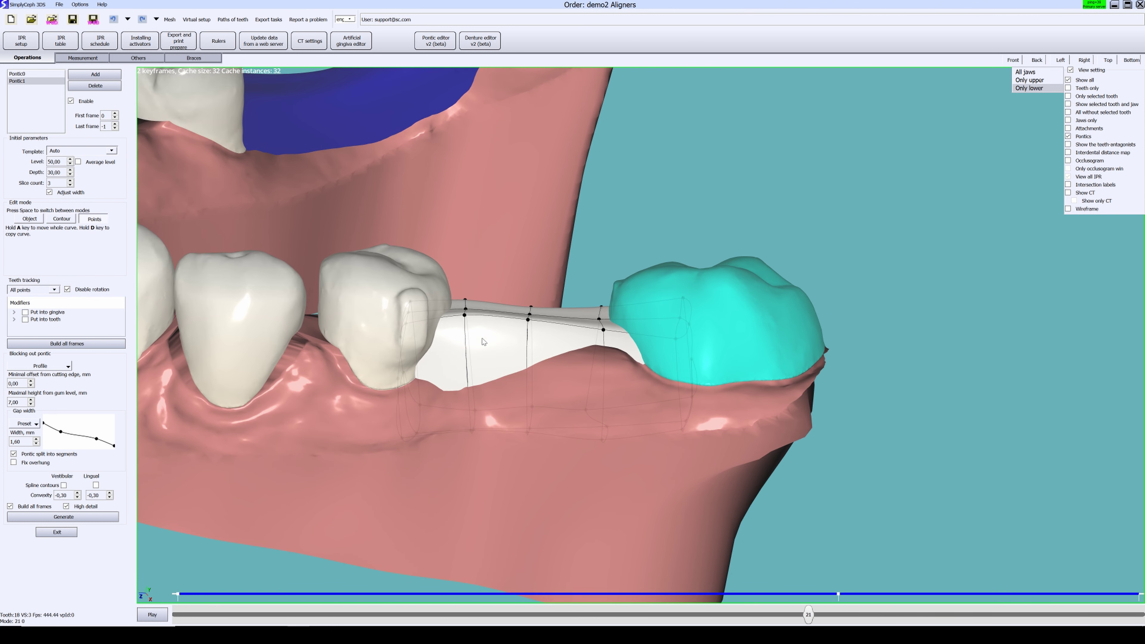
pyautogui.click(464, 316)
pyautogui.click(52, 219)
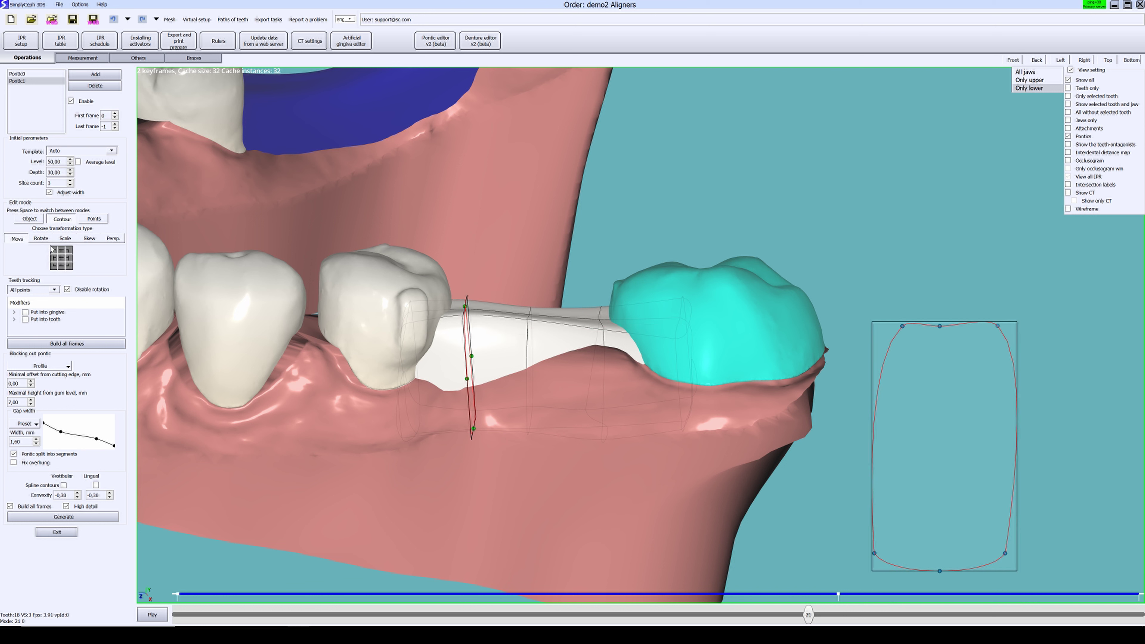
pyautogui.moveTo(470, 355); pyautogui.dragTo(474, 365)
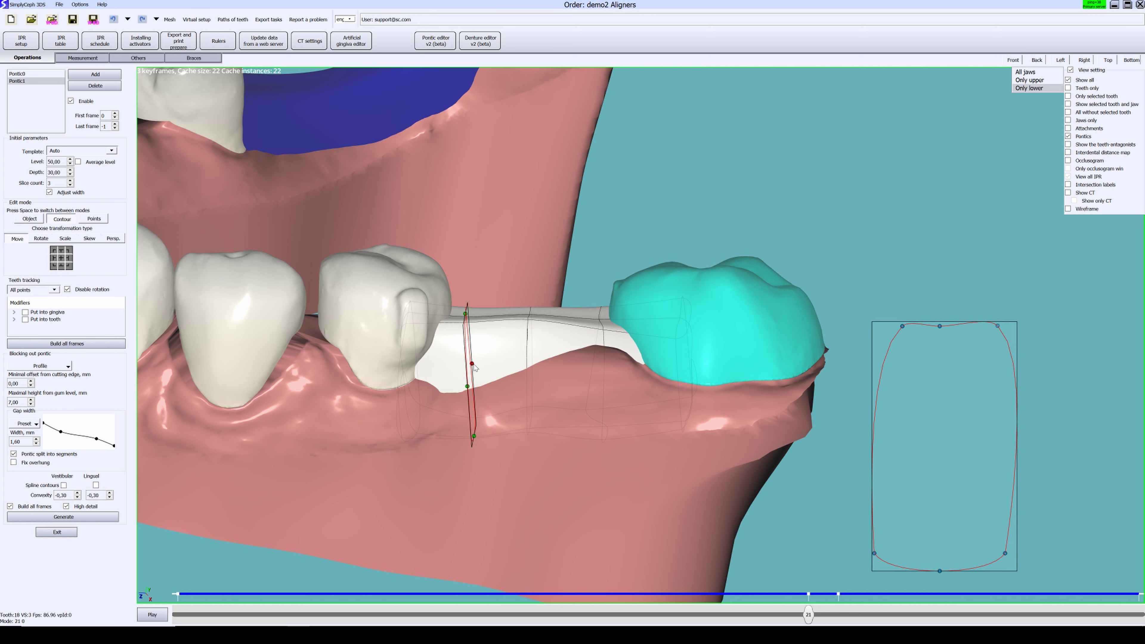
# - Delete the second pontic's keyframe at stage 21
pyautogui.click(528, 339)
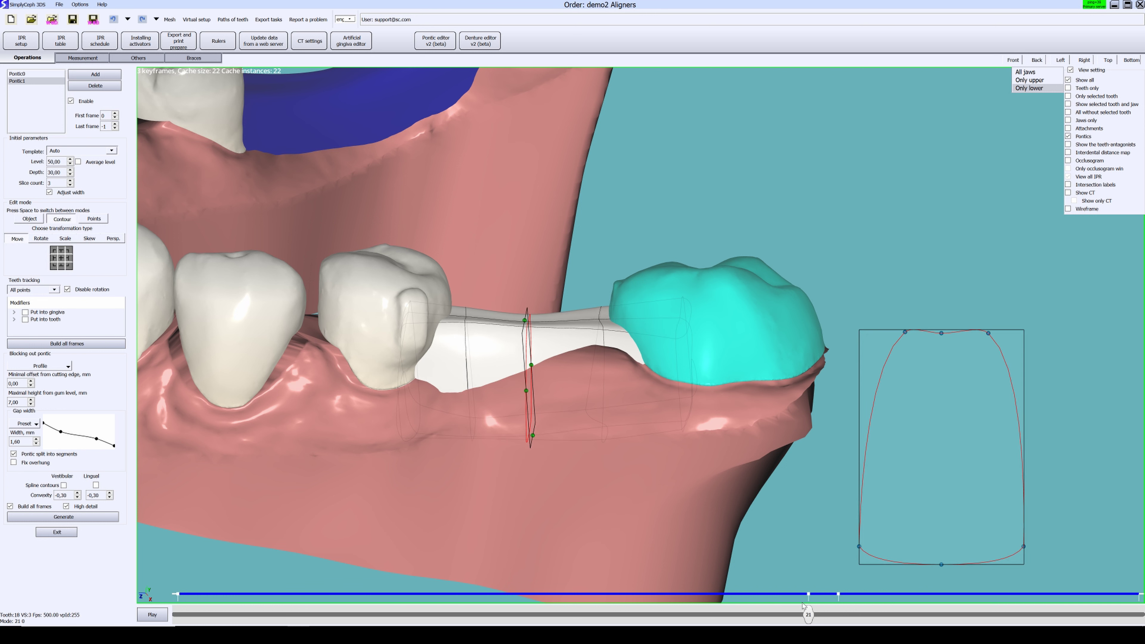
pyautogui.moveTo(814, 615); pyautogui.dragTo(823, 594)
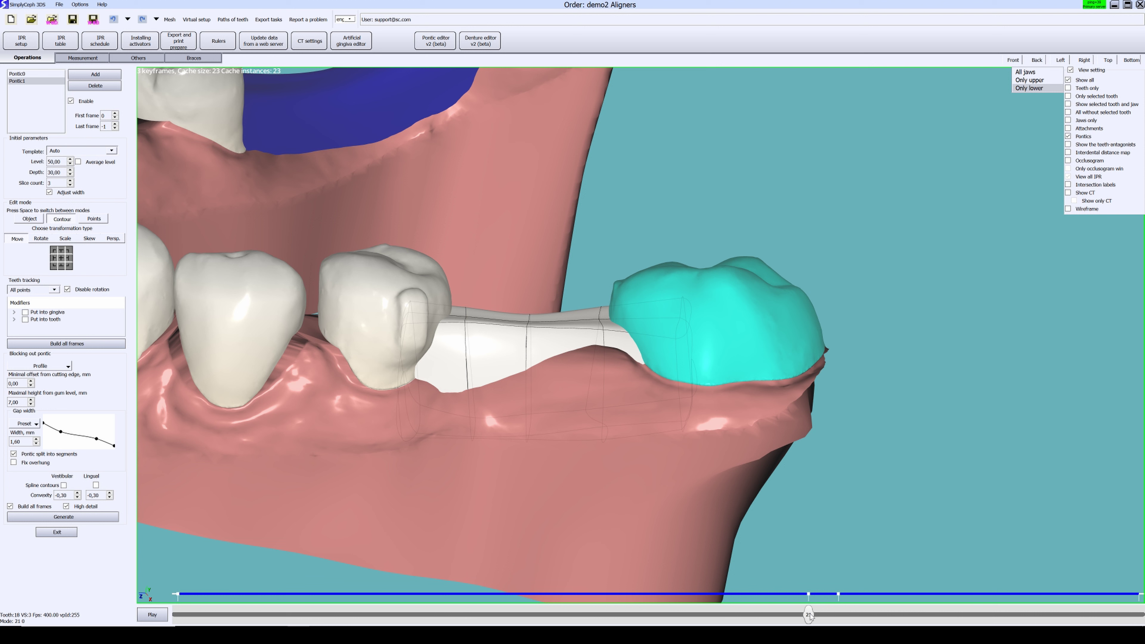
pyautogui.moveTo(814, 617)
pyautogui.mouseDown()
pyautogui.moveTo(846, 616)
pyautogui.moveTo(825, 617)
pyautogui.mouseUp()
pyautogui.press('Delete')
# - Move the second pontic's premolar-side contour slightly downward at the stage 22 keyframe
pyautogui.moveTo(810, 616); pyautogui.dragTo(838, 612)
pyautogui.scroll(1, 540, 359)
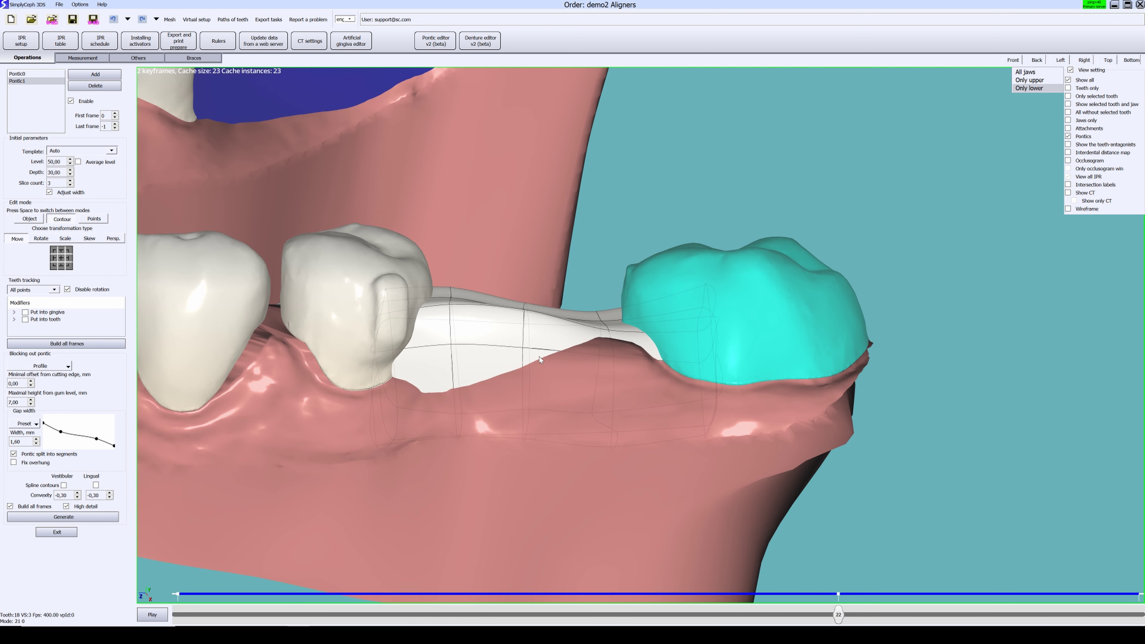
pyautogui.click(451, 322)
pyautogui.moveTo(451, 322); pyautogui.dragTo(422, 312, button='middle')
pyautogui.moveTo(450, 297); pyautogui.dragTo(449, 309)
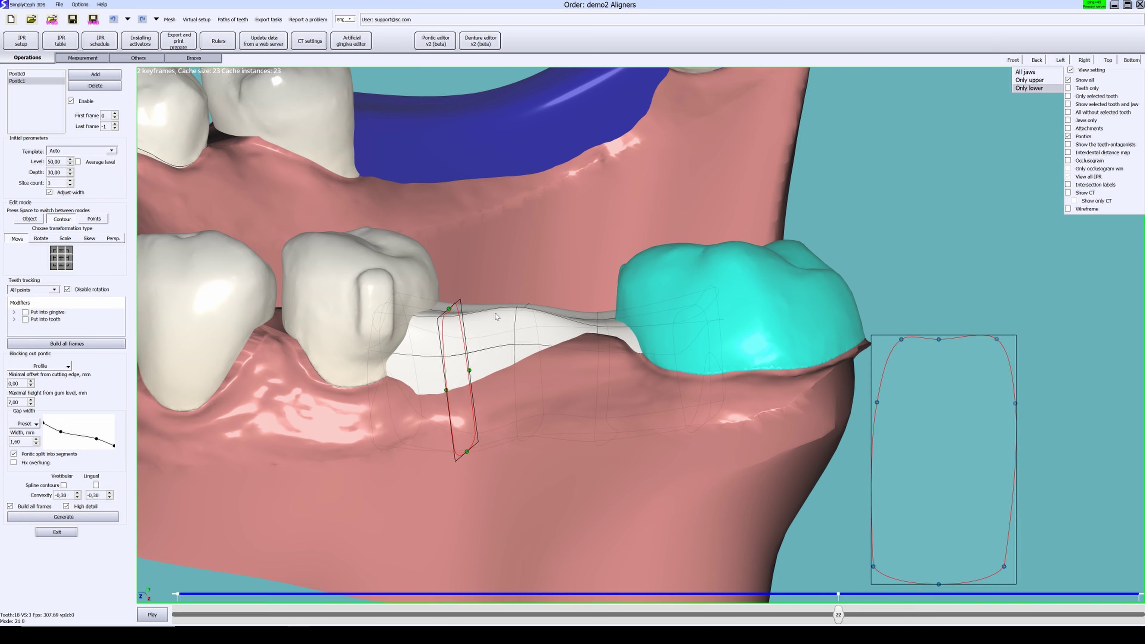
# - Move the second pontic's middle contour downward at stage 22
pyautogui.click(515, 316)
pyautogui.moveTo(516, 315); pyautogui.dragTo(499, 325, button='middle')
pyautogui.moveTo(517, 303); pyautogui.dragTo(519, 319)
pyautogui.moveTo(520, 318); pyautogui.dragTo(646, 341, button='middle')
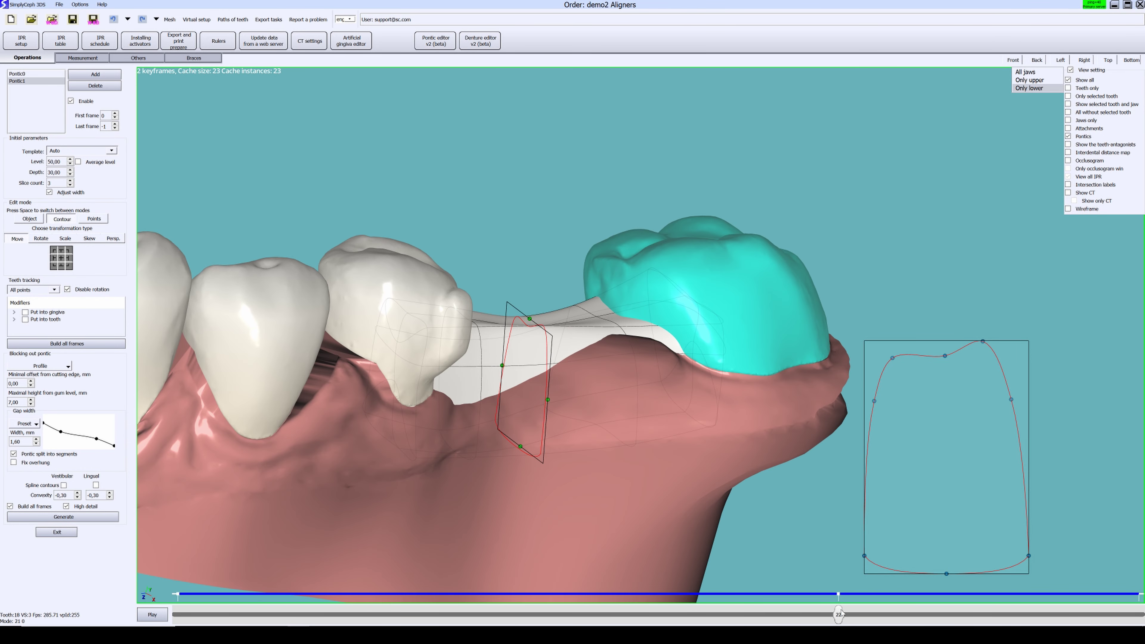
# - Check the second pontic through the remaining stages and view the whole lower arch from the start
pyautogui.moveTo(847, 616); pyautogui.dragTo(1116, 588)
pyautogui.moveTo(782, 427); pyautogui.dragTo(280, 323, button='middle')
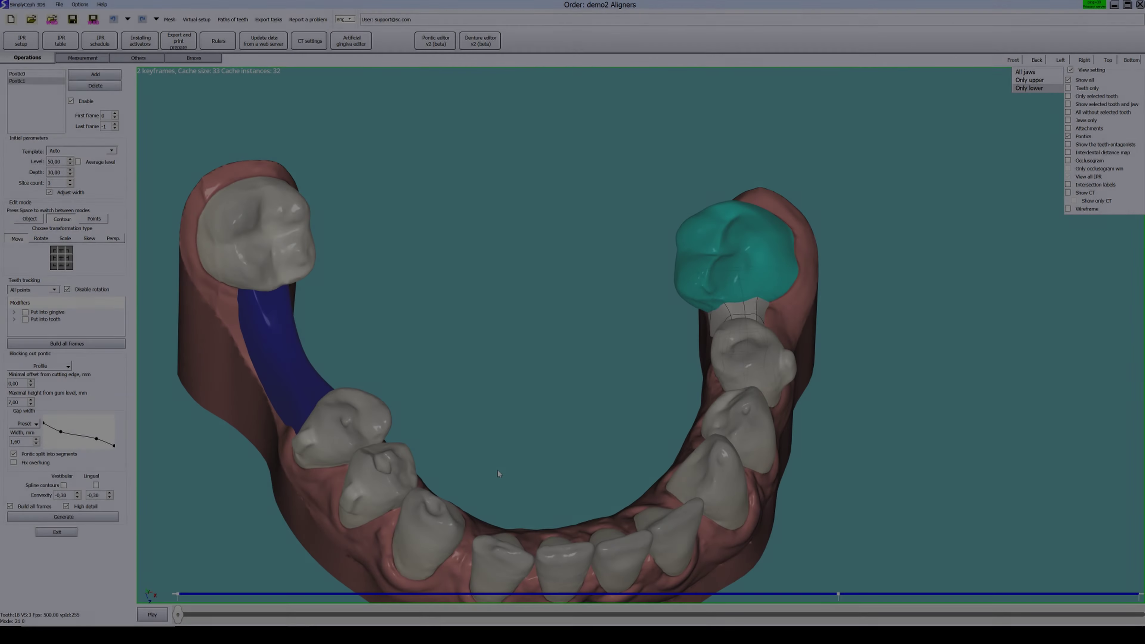
pyautogui.moveTo(497, 470); pyautogui.dragTo(424, 268, button='middle')
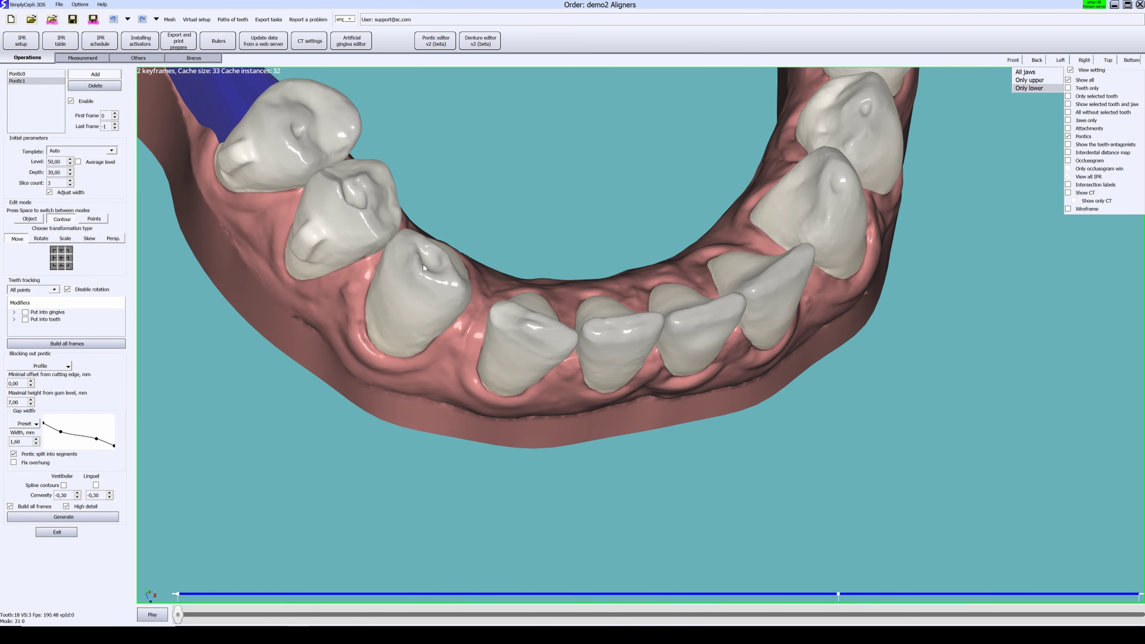
# - Add a third pontic in the gap between teeth 26 and 27 and lower both path endpoints toward the gum
pyautogui.click(516, 339)
pyautogui.moveTo(517, 341); pyautogui.dragTo(473, 384, button='middle')
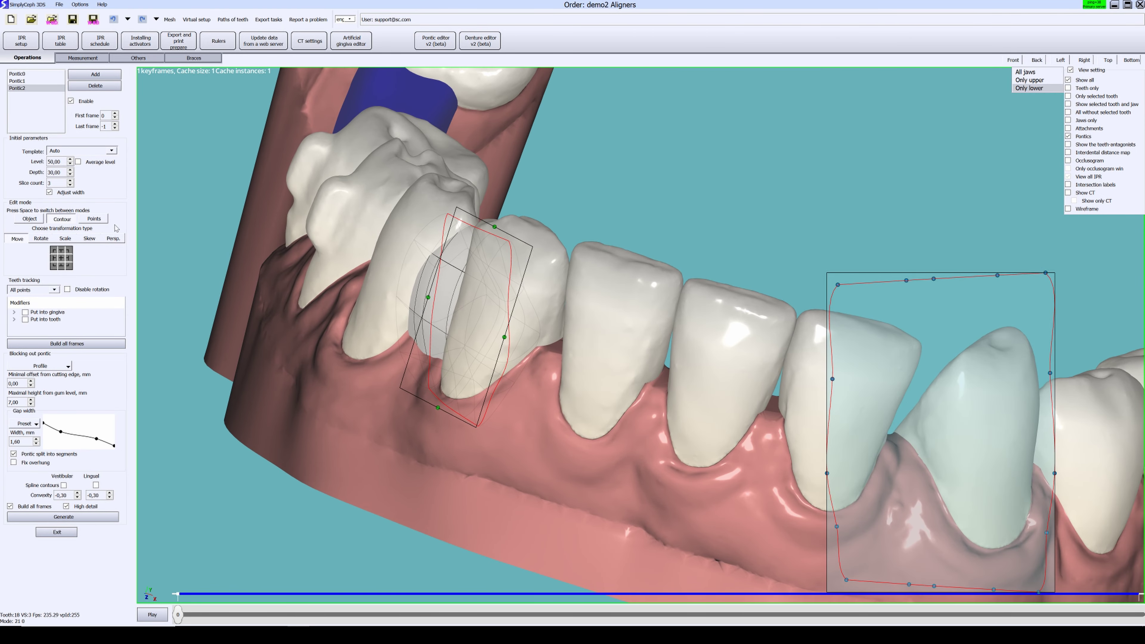
pyautogui.press('space')
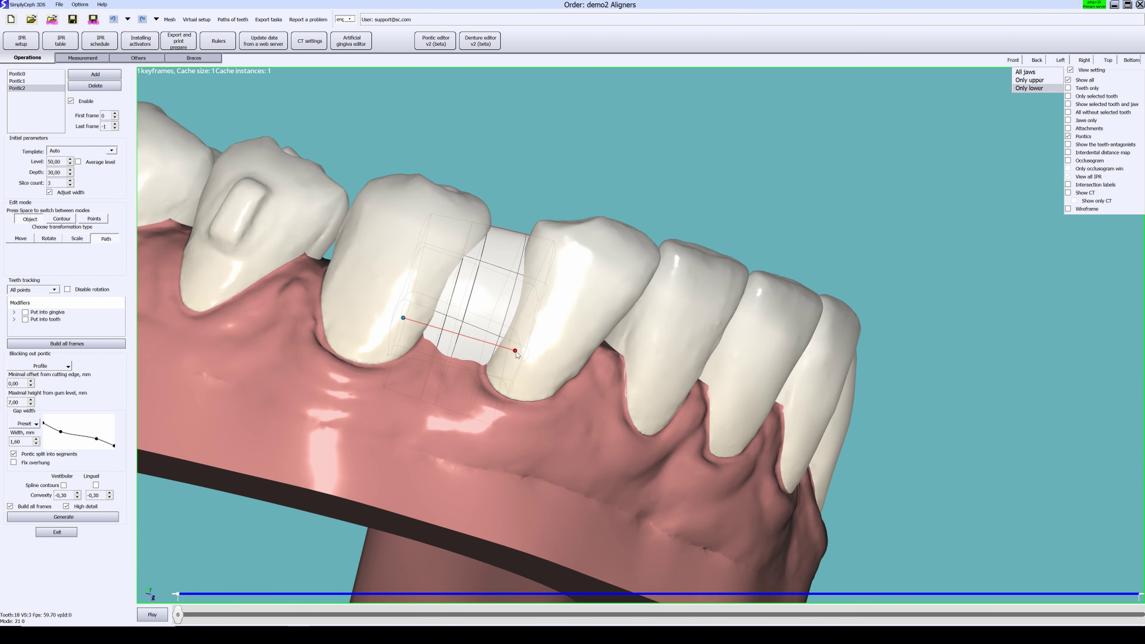
pyautogui.moveTo(517, 353); pyautogui.dragTo(511, 367)
pyautogui.moveTo(403, 318); pyautogui.dragTo(397, 334)
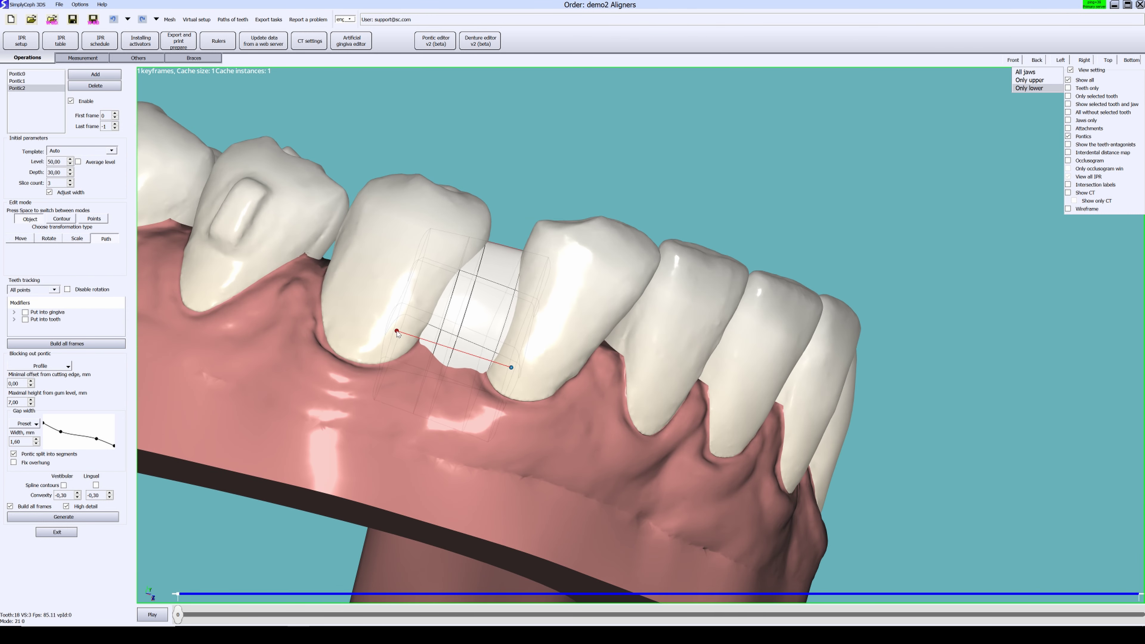
pyautogui.moveTo(513, 365); pyautogui.dragTo(512, 377)
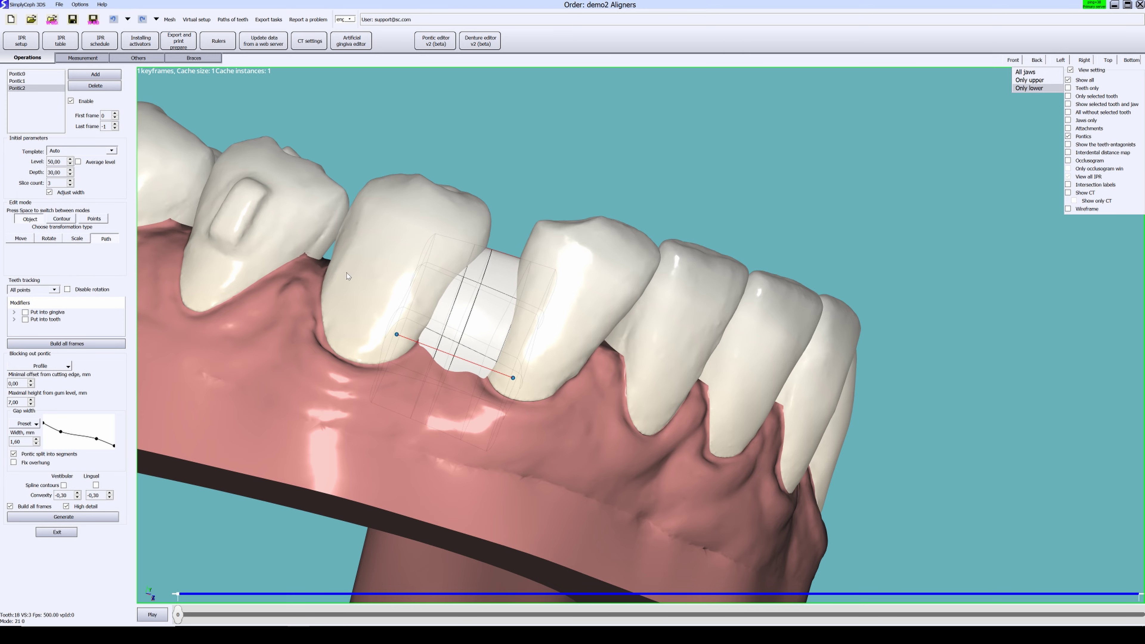
# - Try a copy of the third pontic's middle contour shifted toward tooth 26, and delete that copy
pyautogui.moveTo(485, 319); pyautogui.dragTo(418, 315, button='middle')
pyautogui.click(62, 218)
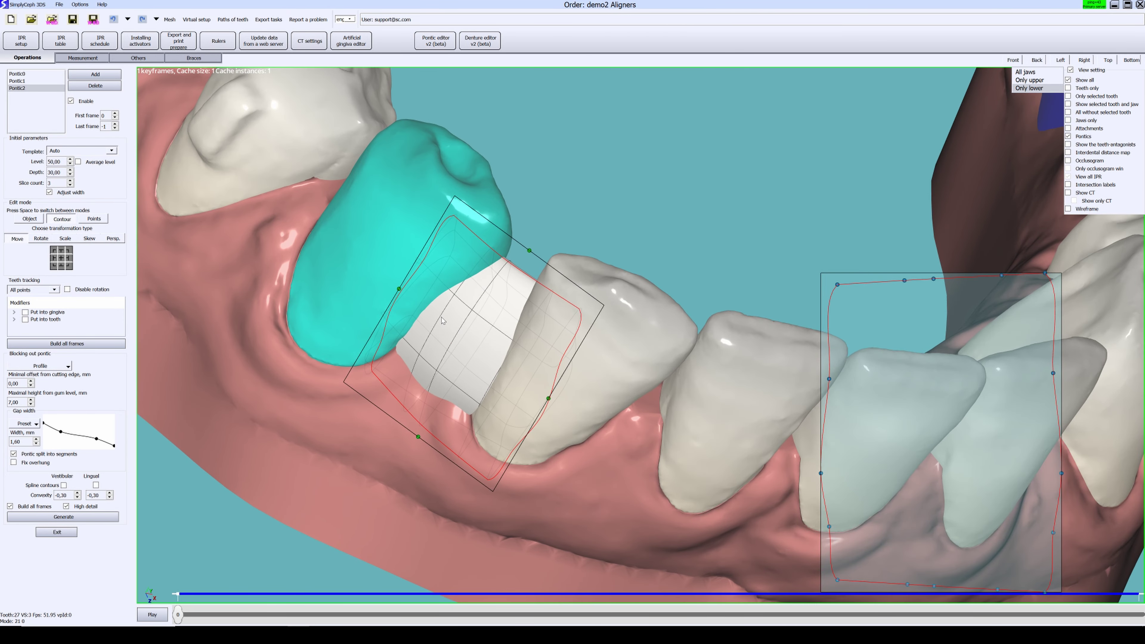
pyautogui.moveTo(458, 356); pyautogui.dragTo(401, 339, button='middle')
pyautogui.scroll(1, 400, 340)
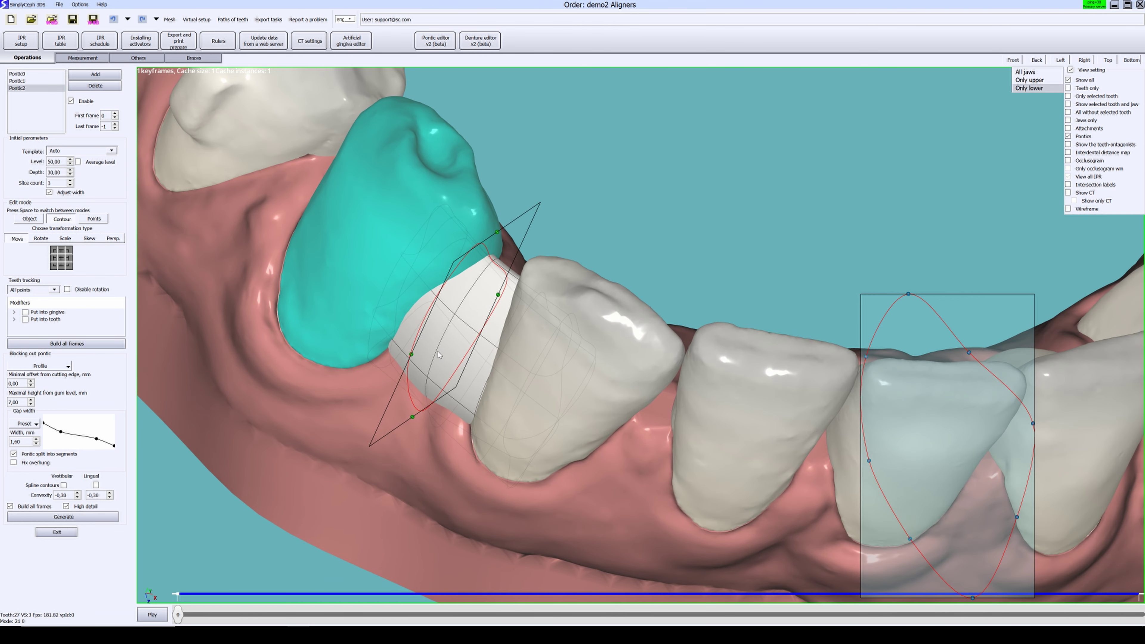
pyautogui.press('Right')
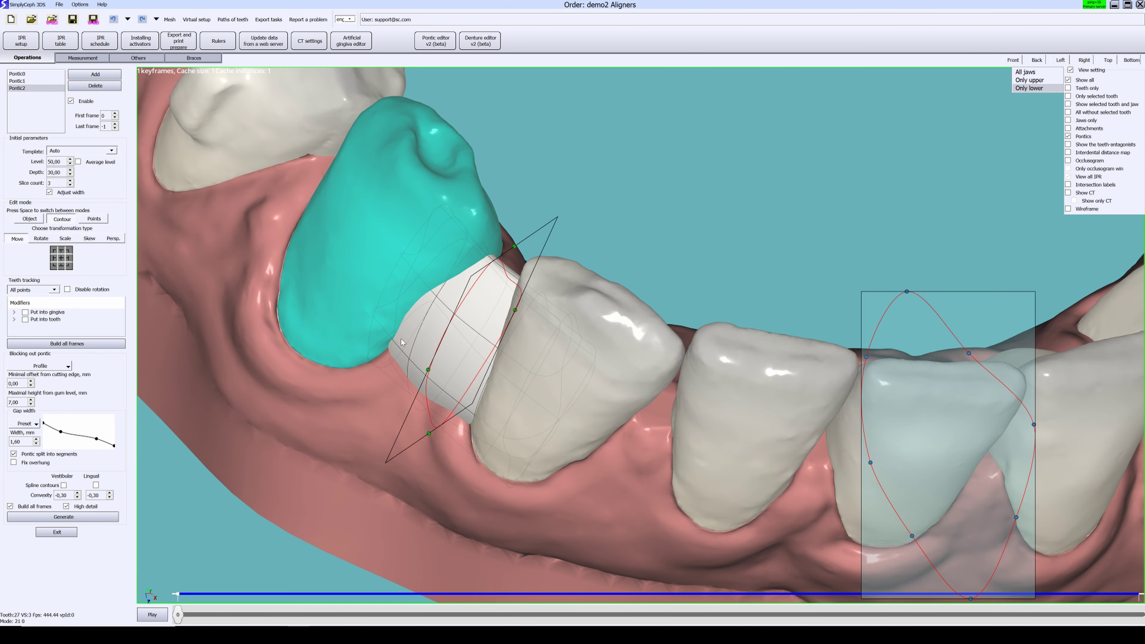
pyautogui.click(94, 219)
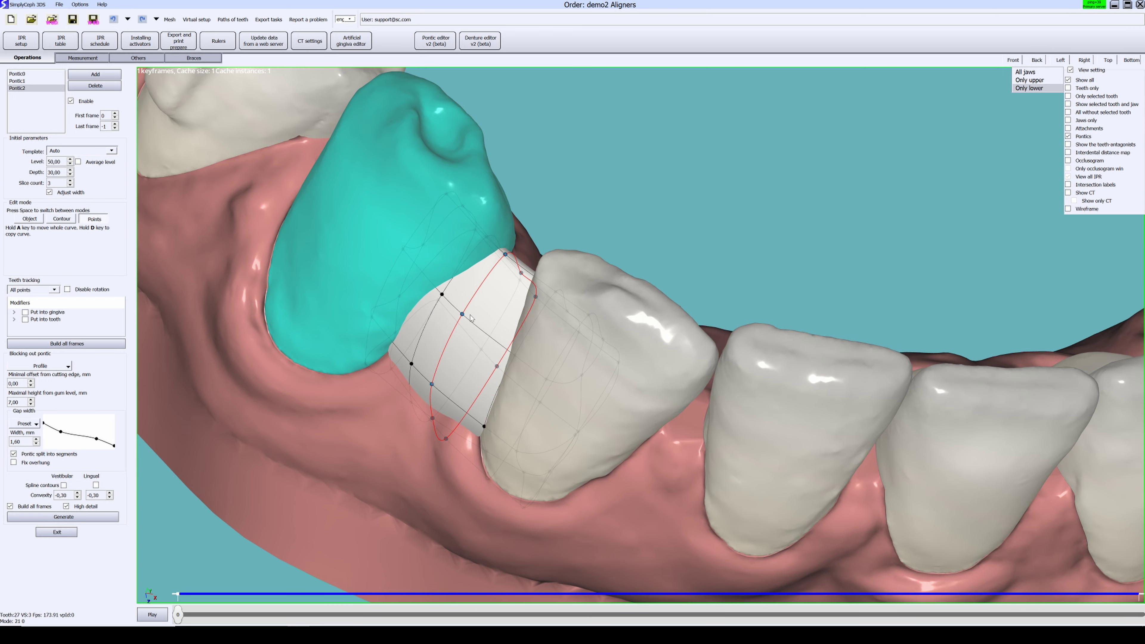
pyautogui.moveTo(475, 307)
pyautogui.mouseDown(button='middle')
pyautogui.moveTo(486, 301)
pyautogui.moveTo(476, 303)
pyautogui.mouseUp(button='middle')
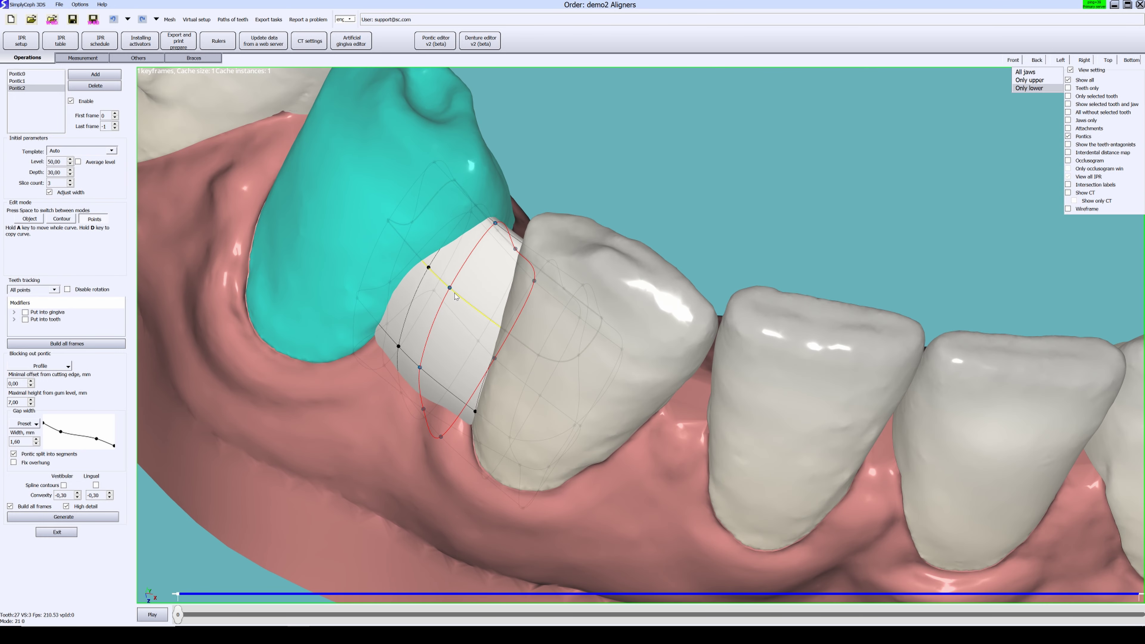
pyautogui.scroll(2, 449, 291)
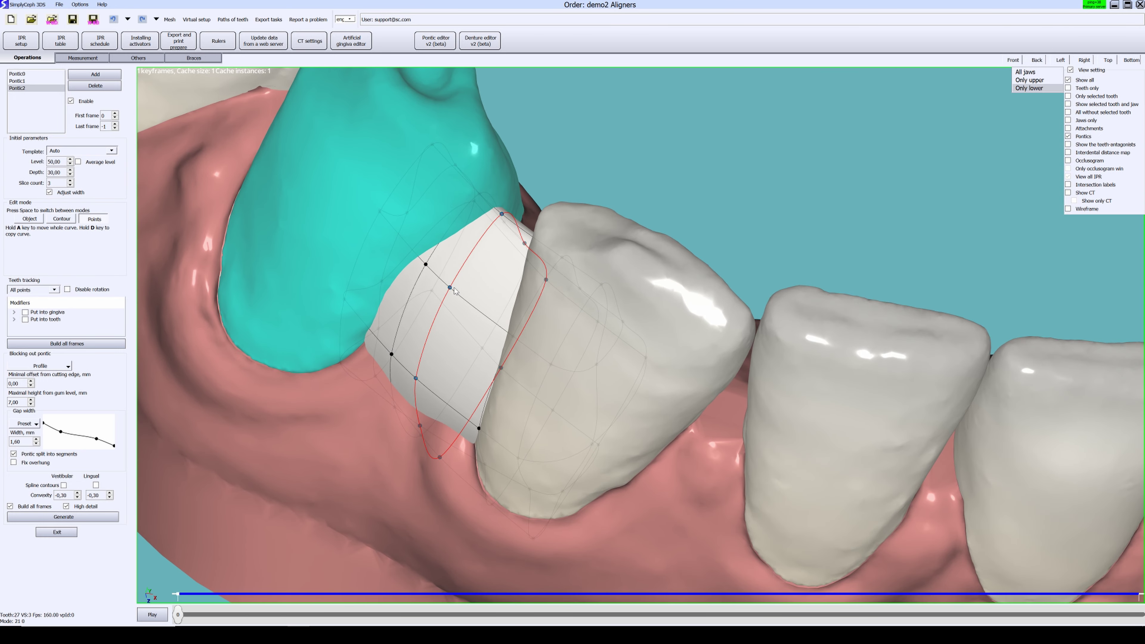
pyautogui.scroll(1, 452, 292)
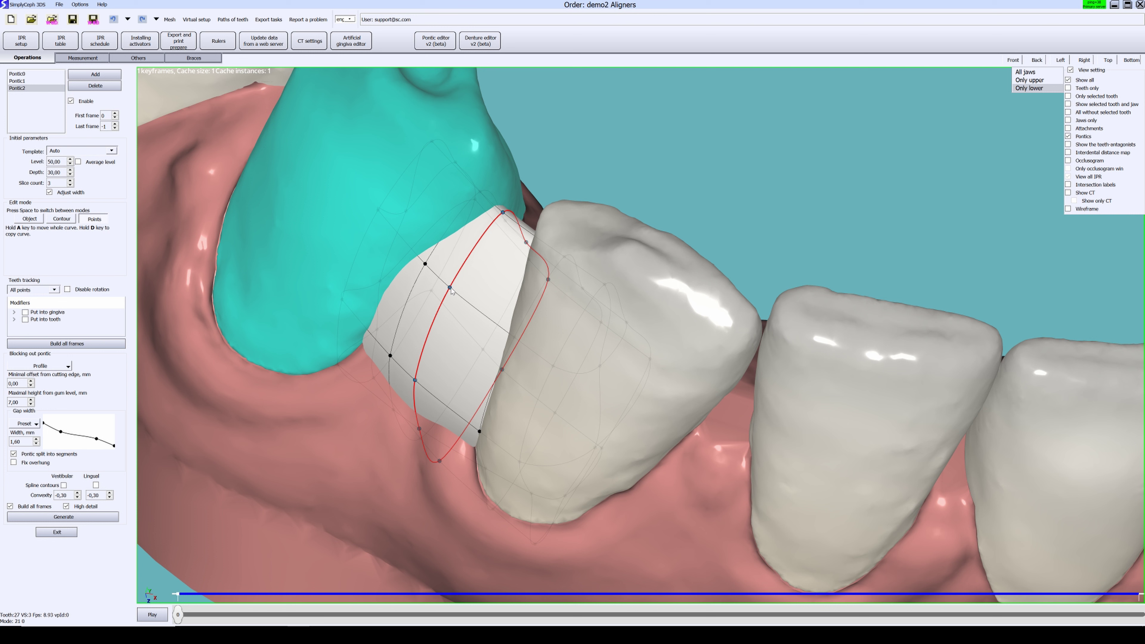
pyautogui.press('Delete')
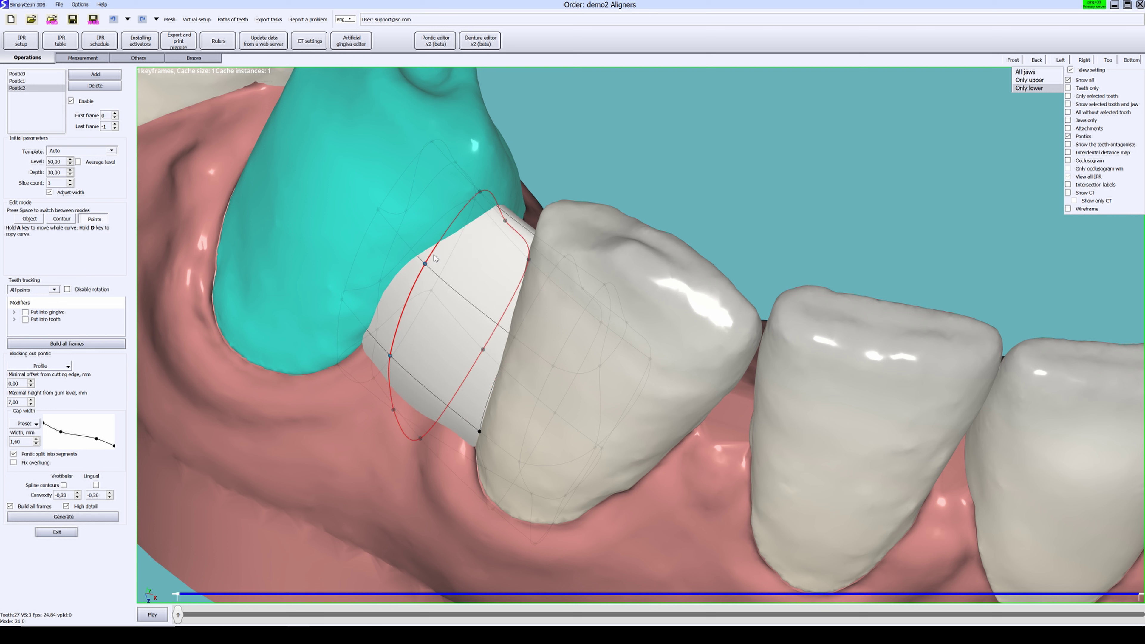
# - Move the third pontic's whole middle contour toward tooth 26
pyautogui.moveTo(435, 257); pyautogui.dragTo(424, 310, button='middle')
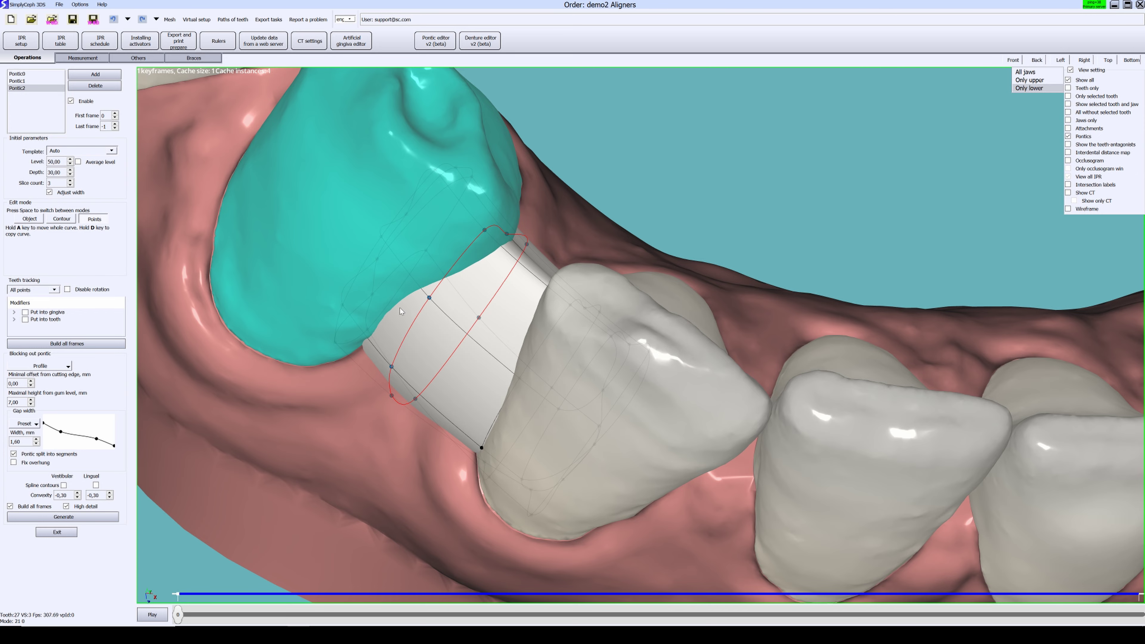
pyautogui.moveTo(429, 297); pyautogui.dragTo(456, 319)
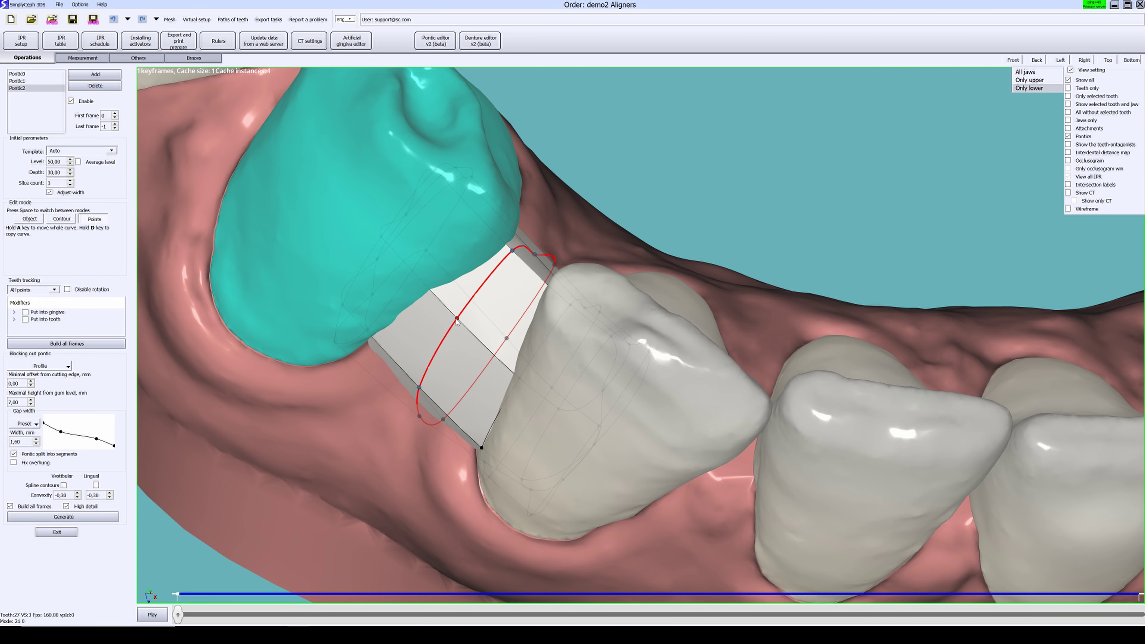
pyautogui.moveTo(456, 320); pyautogui.dragTo(543, 315, button='middle')
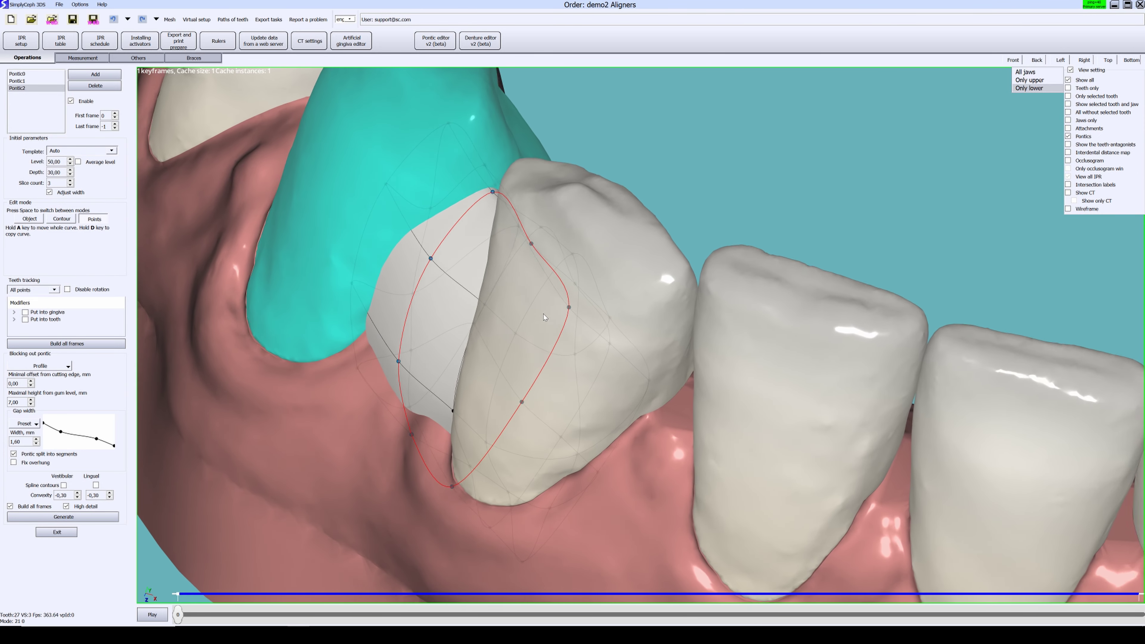
# - Scale down the third pontic's middle contour to reduce its height and thickness
pyautogui.click(62, 219)
pyautogui.moveTo(437, 363); pyautogui.dragTo(435, 312, button='middle')
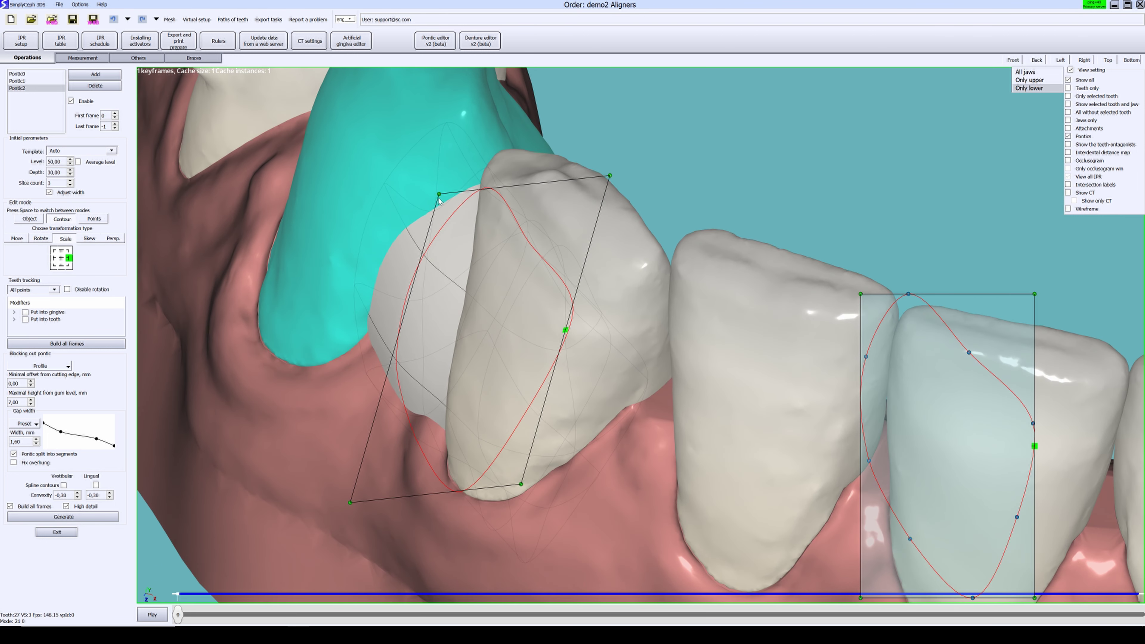
pyautogui.moveTo(438, 194); pyautogui.dragTo(452, 210)
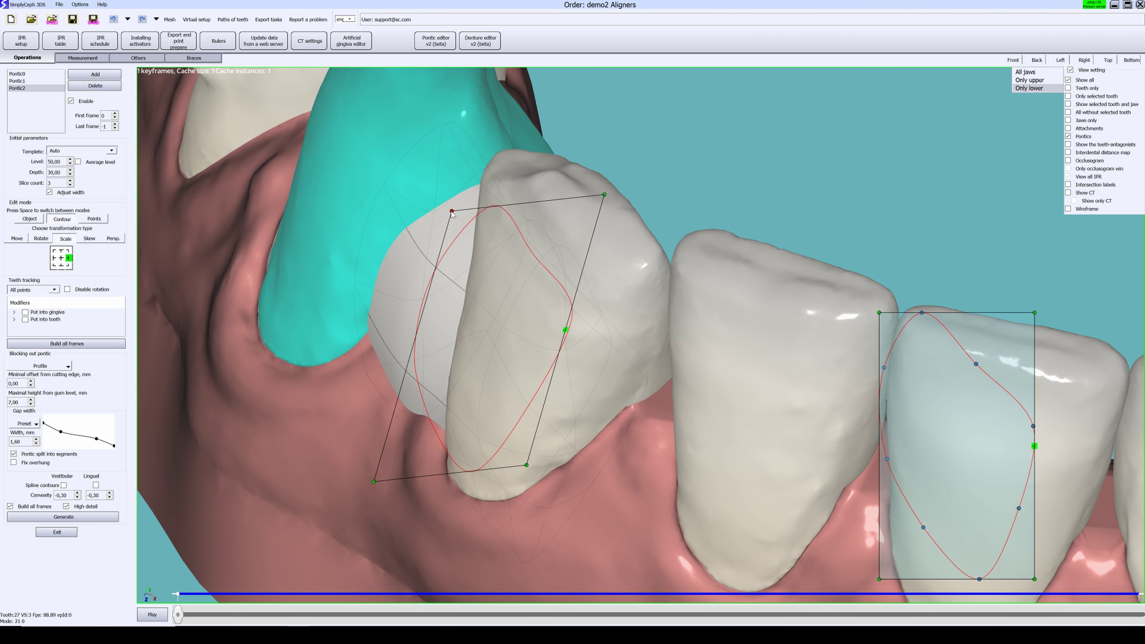
pyautogui.click(62, 266)
pyautogui.moveTo(599, 212); pyautogui.dragTo(537, 193, button='middle')
# - Reshape the third pontic's gum-side curve by moving a point and adding two points beside tooth 26
pyautogui.press('space')
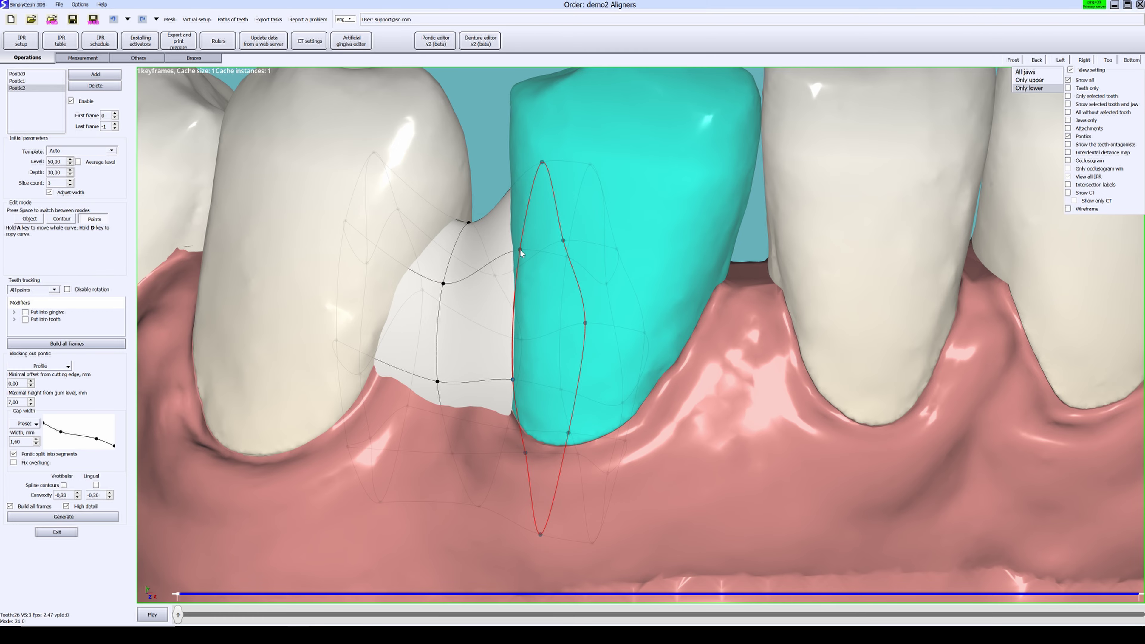
pyautogui.moveTo(520, 249); pyautogui.dragTo(493, 465, button='middle')
pyautogui.moveTo(497, 459); pyautogui.dragTo(521, 483)
pyautogui.moveTo(573, 444); pyautogui.dragTo(447, 441, button='middle')
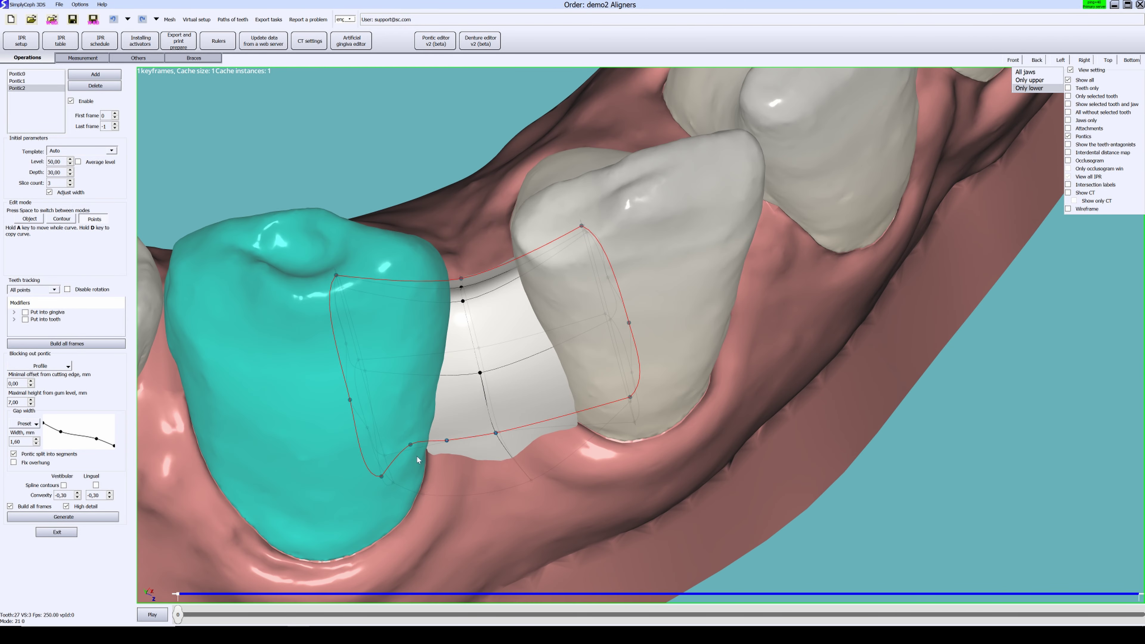
pyautogui.click(559, 409)
pyautogui.click(601, 416)
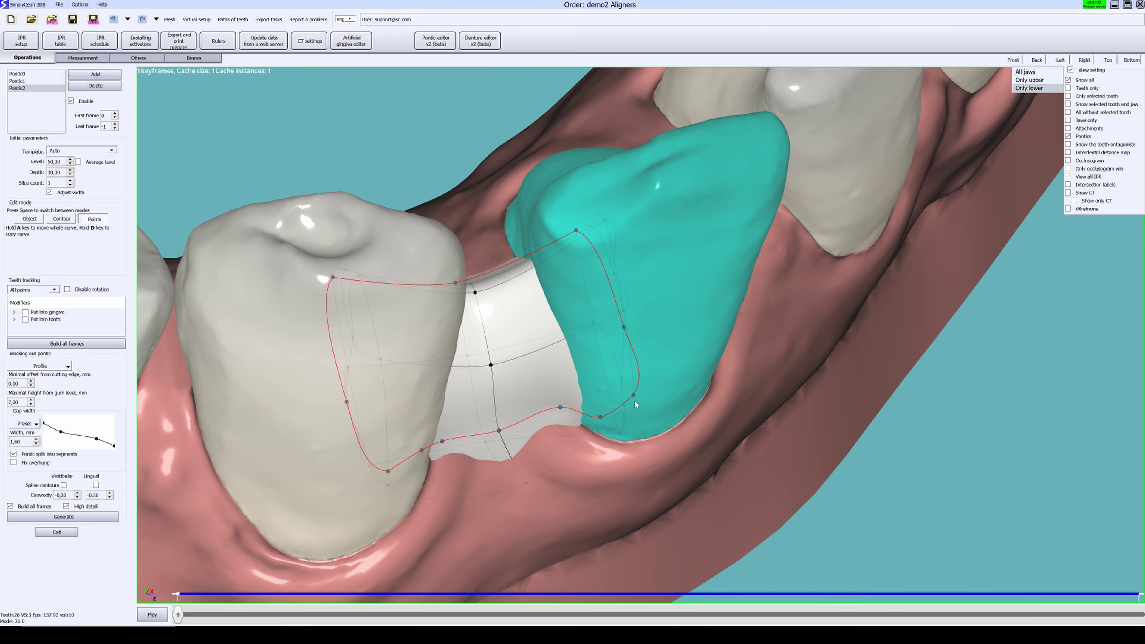
pyautogui.moveTo(558, 438); pyautogui.dragTo(455, 427, button='middle')
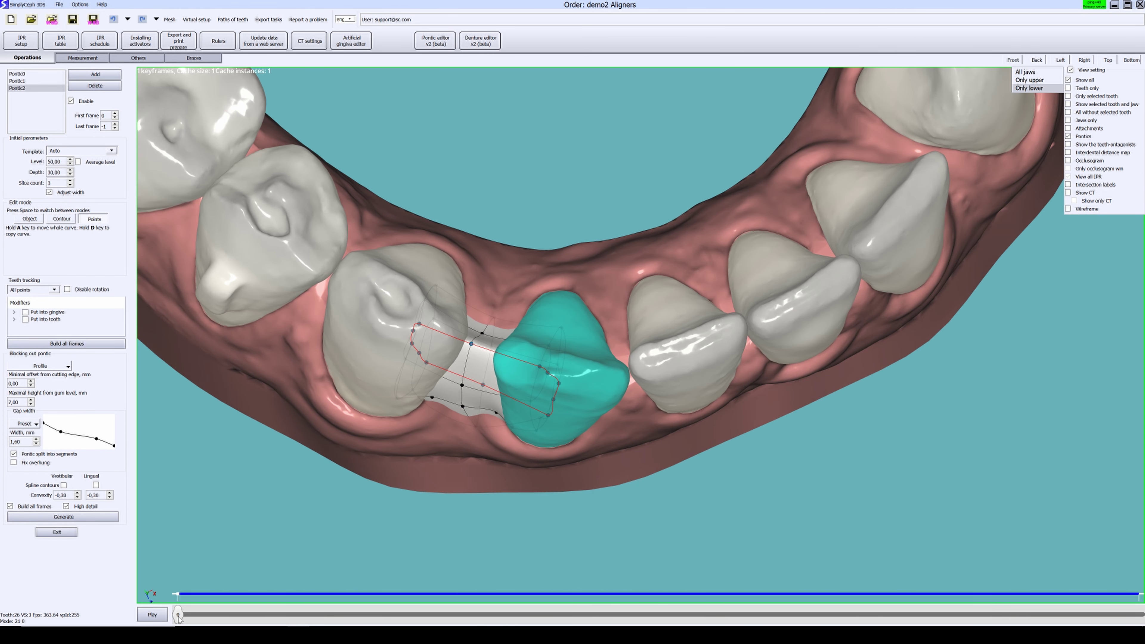
# - Advance the treatment to stage 10 and set the third pontic's last frame to 10
pyautogui.moveTo(178, 615); pyautogui.dragTo(469, 451)
pyautogui.moveTo(447, 614); pyautogui.dragTo(483, 616)
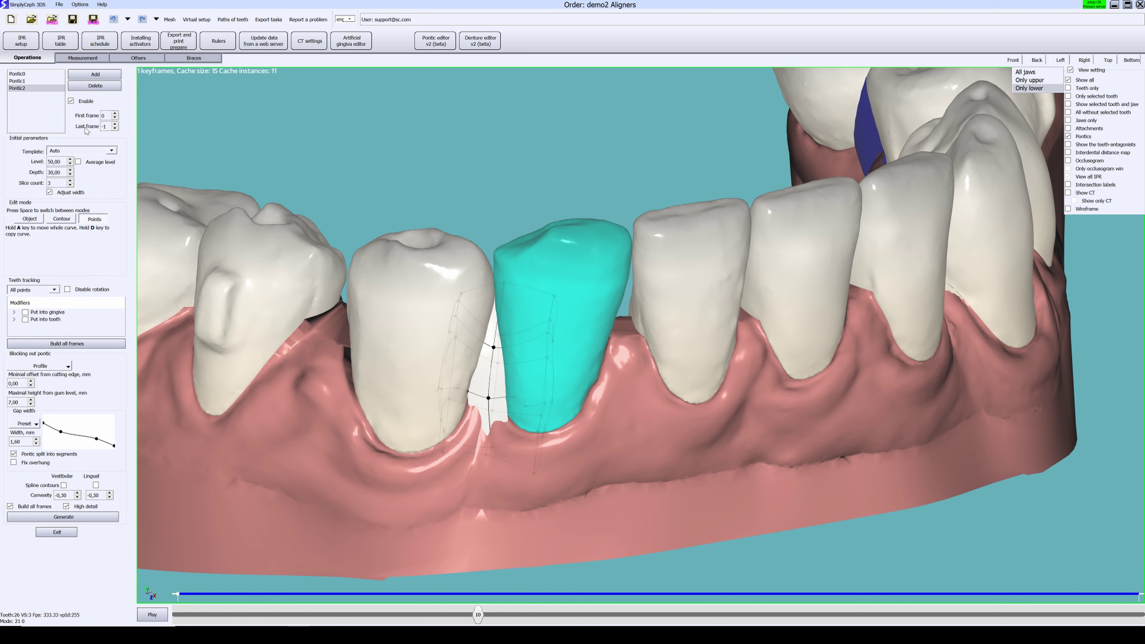
pyautogui.scroll(-4, 102, 126)
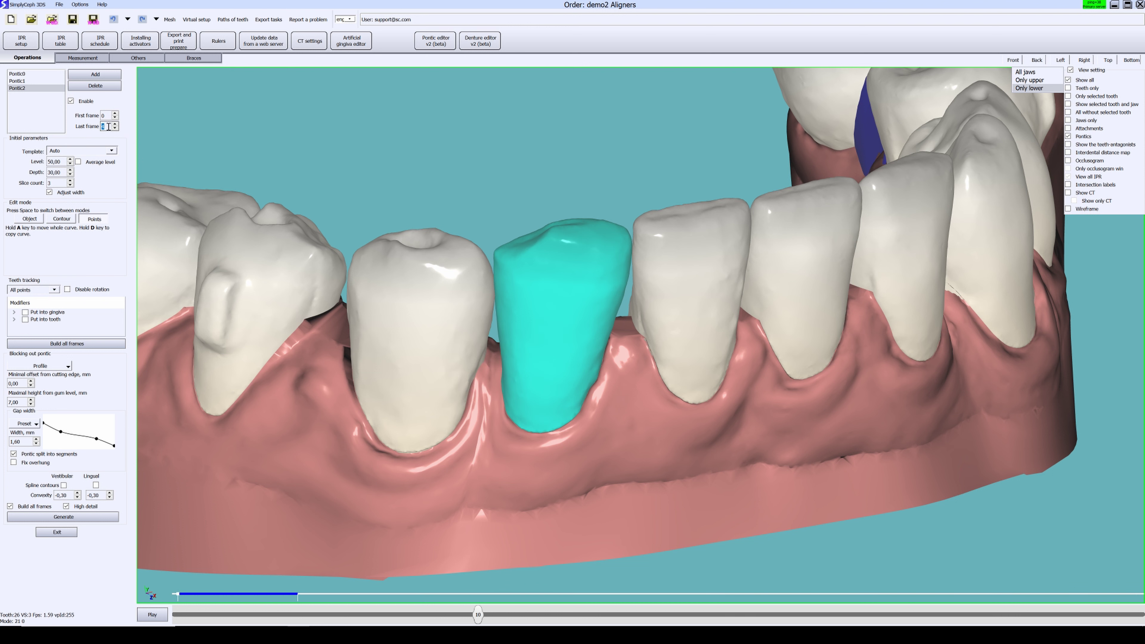
pyautogui.scroll(1, 109, 127)
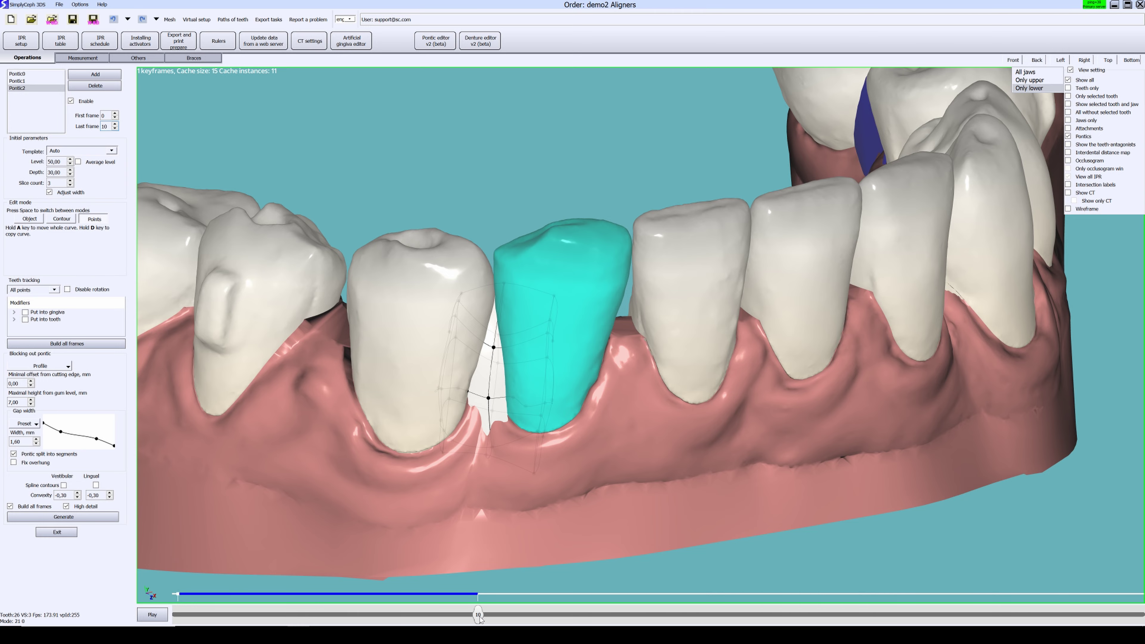
pyautogui.moveTo(472, 619)
pyautogui.mouseDown()
pyautogui.moveTo(419, 615)
pyautogui.moveTo(448, 605)
pyautogui.moveTo(479, 615)
pyautogui.mouseUp()
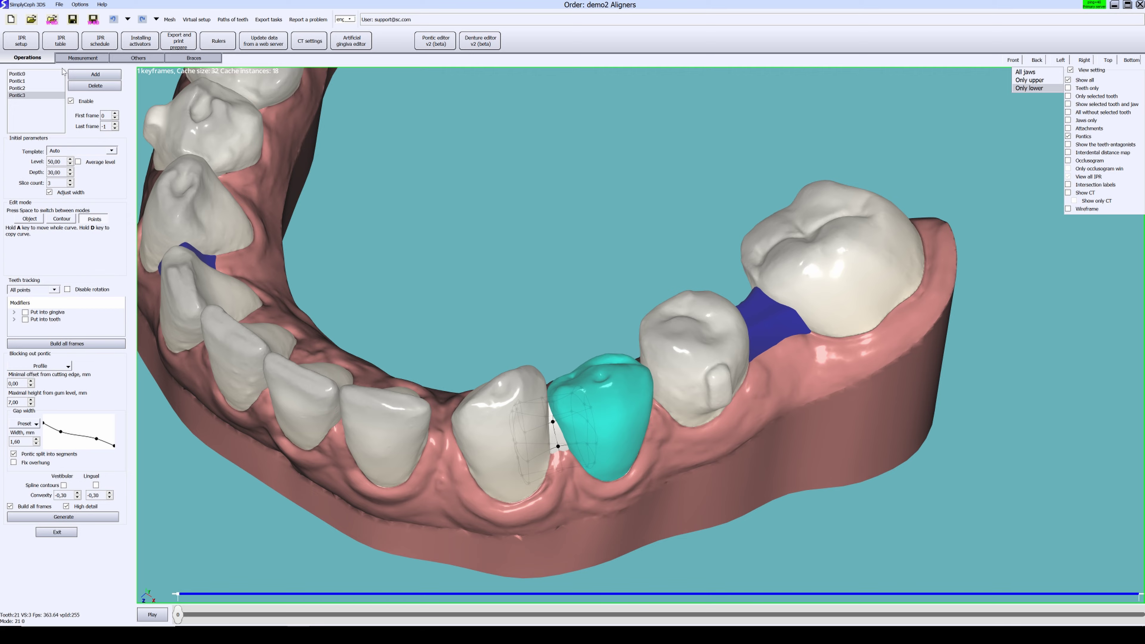
# - Add a fifth pontic in the gap between teeth 22 and 23 and check its fit at stage 7
pyautogui.click(95, 74)
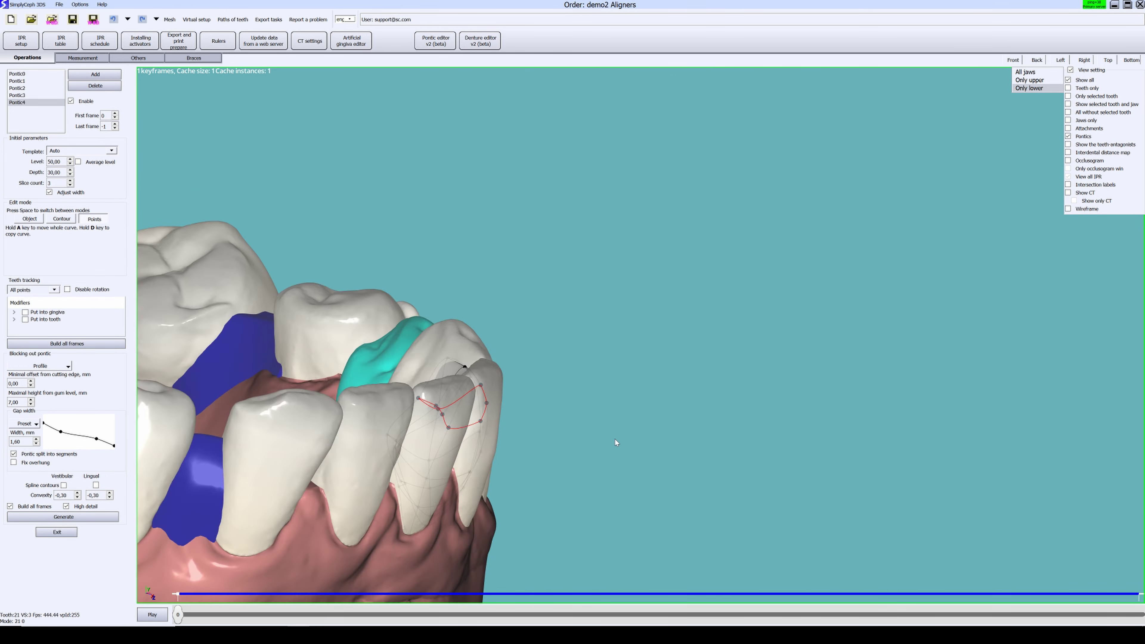
pyautogui.moveTo(398, 464); pyautogui.dragTo(469, 488, button='right')
pyautogui.moveTo(494, 519); pyautogui.dragTo(567, 475, button='middle')
pyautogui.moveTo(214, 611); pyautogui.dragTo(403, 549)
pyautogui.moveTo(423, 397); pyautogui.dragTo(419, 451, button='middle')
pyautogui.scroll(3, 529, 451)
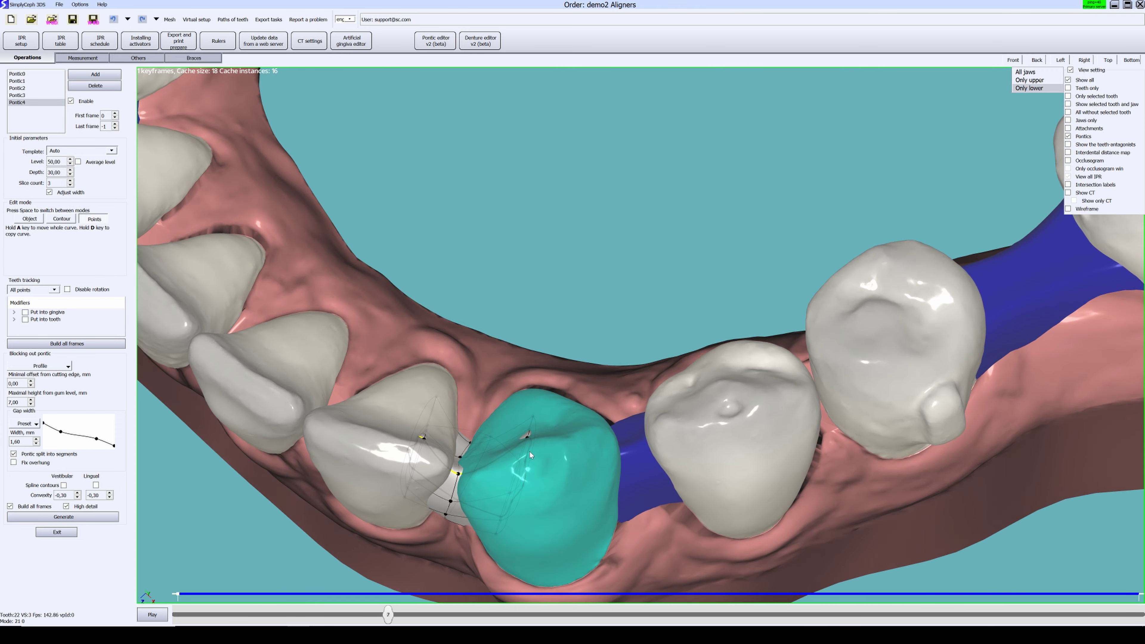
pyautogui.moveTo(530, 438); pyautogui.dragTo(533, 416, button='middle')
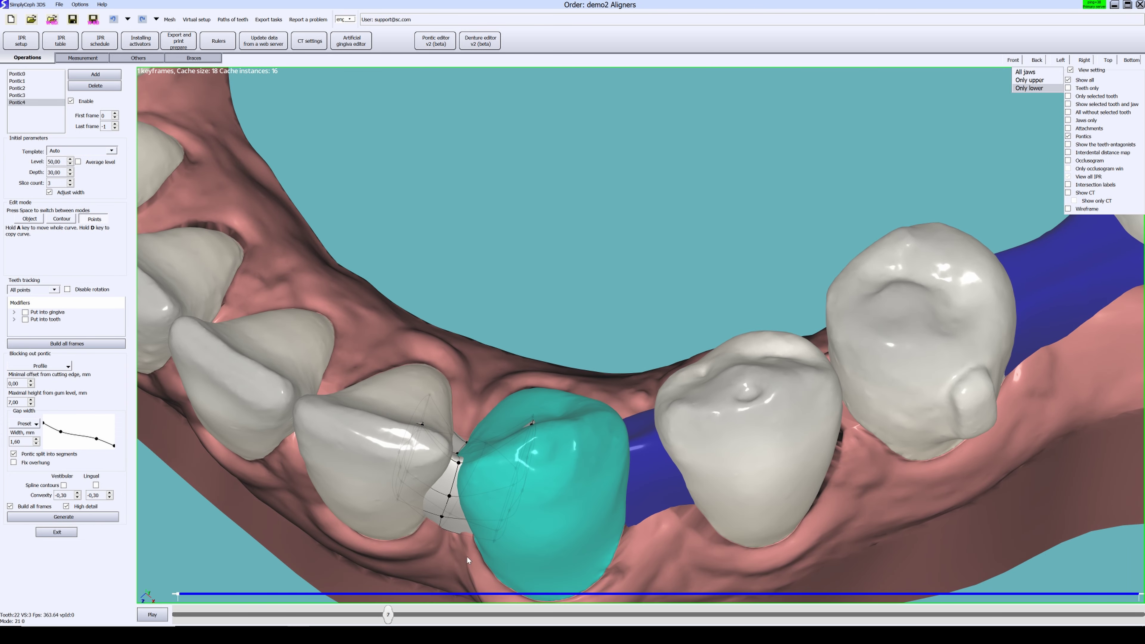
# - Set the fifth pontic's teeth tracking to Endpoints only and scale its contour inside tooth 23 at stage 1
pyautogui.moveTo(388, 614); pyautogui.dragTo(208, 614)
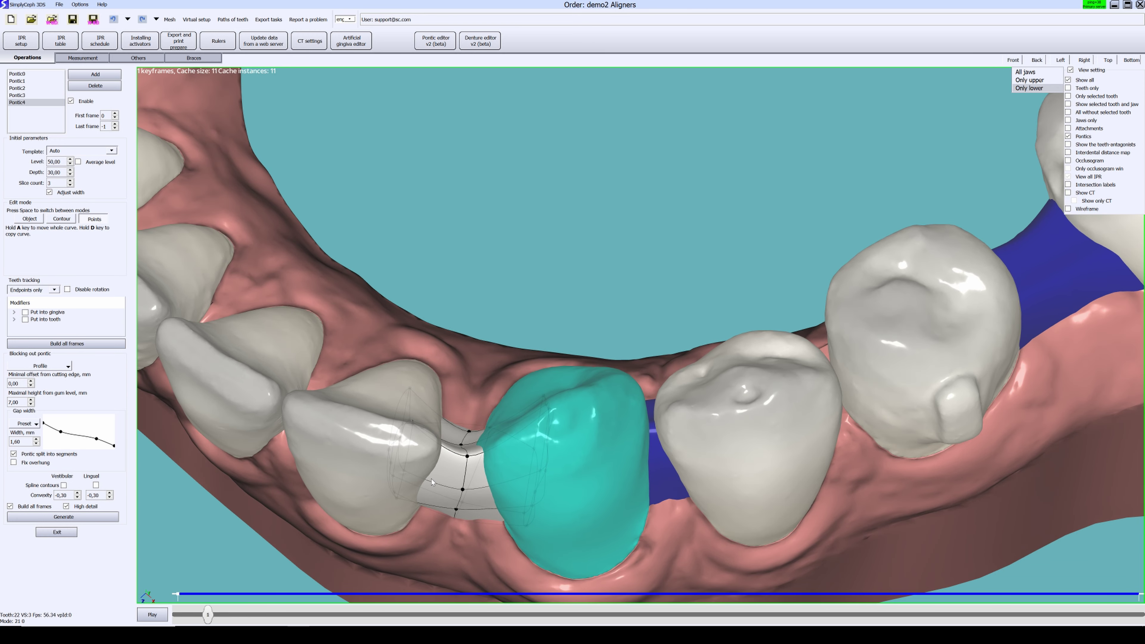
pyautogui.moveTo(431, 479); pyautogui.dragTo(248, 315, button='middle')
pyautogui.click(411, 467)
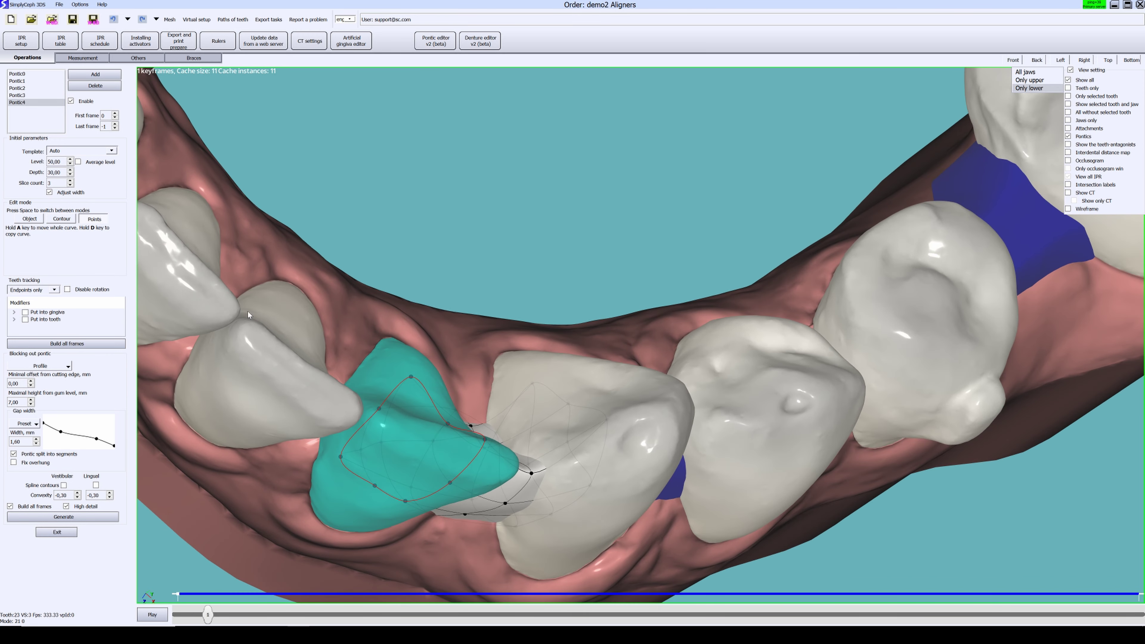
pyautogui.press('space')
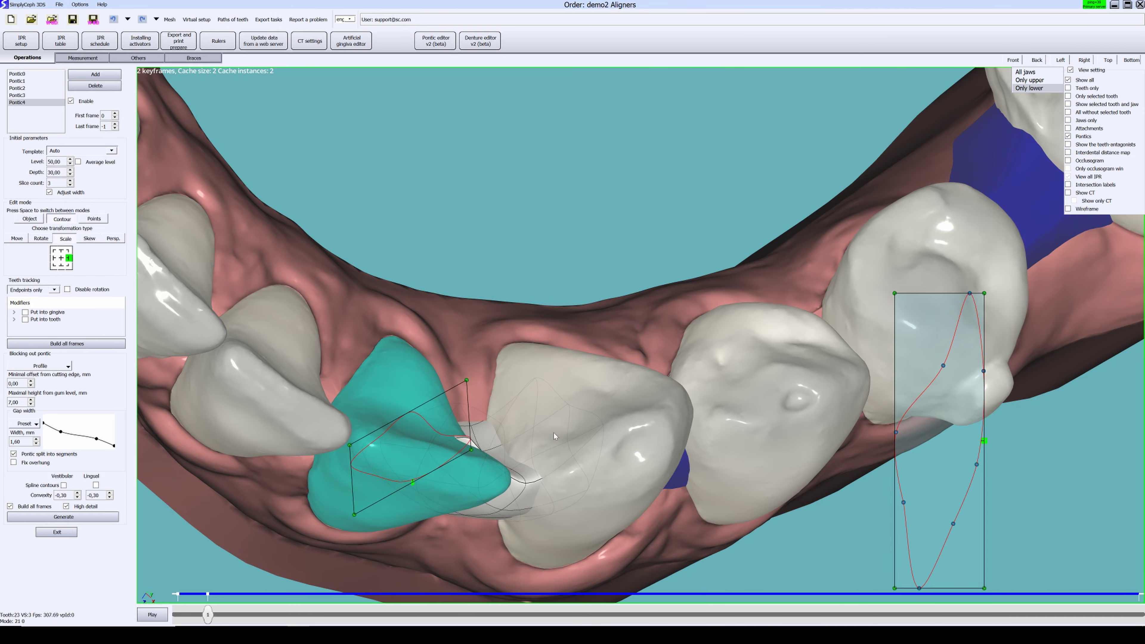
pyautogui.moveTo(554, 433); pyautogui.dragTo(415, 399, button='middle')
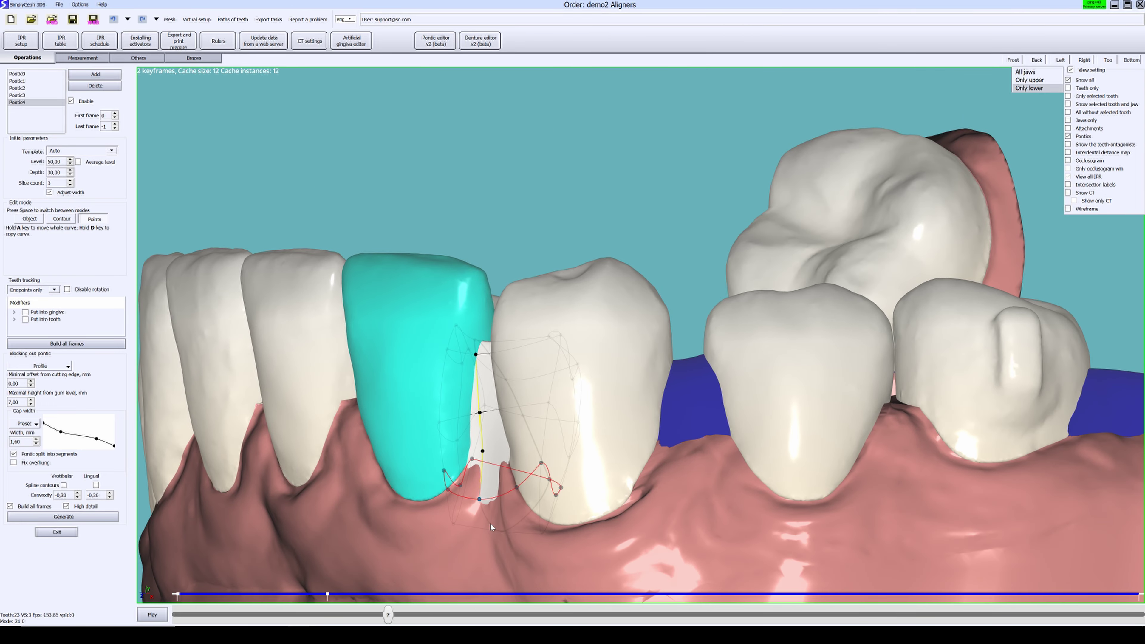
# - Raise the gum-side point of the fifth pontic's middle contour at stage 7
pyautogui.moveTo(490, 522); pyautogui.dragTo(480, 502)
pyautogui.moveTo(479, 502); pyautogui.dragTo(558, 530, button='middle')
pyautogui.scroll(-3, 558, 529)
# - Check the fifth pontic through the remaining stages up to stage 27 while viewing the whole lower arch
pyautogui.moveTo(388, 614); pyautogui.dragTo(839, 614)
pyautogui.scroll(-3, 595, 396)
pyautogui.moveTo(595, 361); pyautogui.dragTo(646, 501, button='middle')
pyautogui.moveTo(795, 593); pyautogui.dragTo(1009, 527)
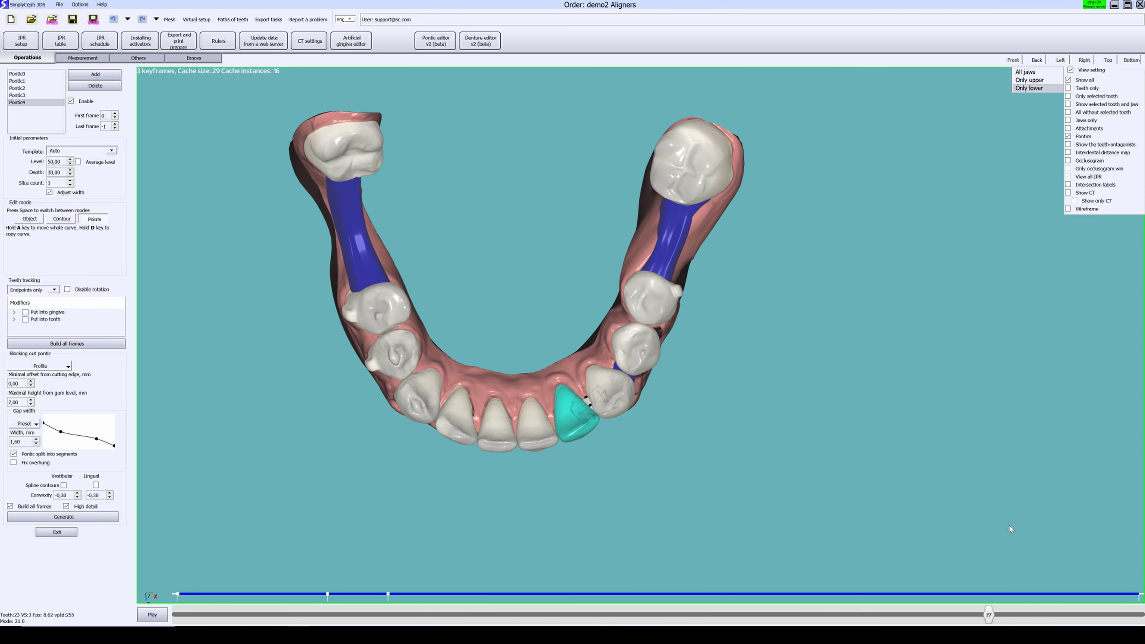
pyautogui.moveTo(771, 508); pyautogui.dragTo(729, 309, button='middle')
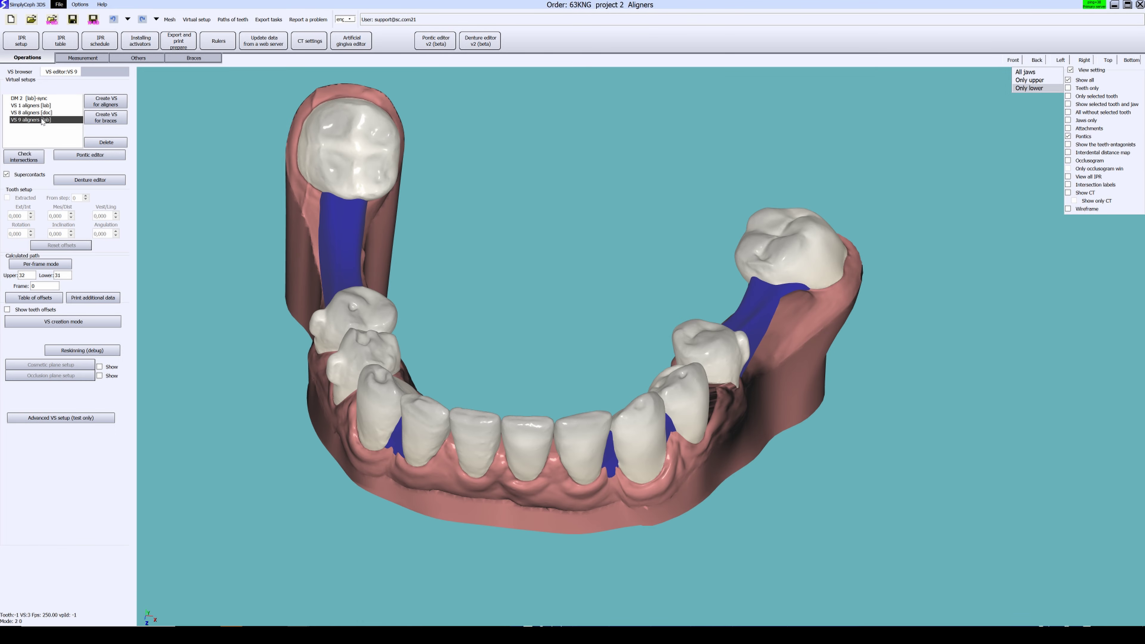
# - Save the virtual setup VS 9 aligners [lab], continuing the save without adding the suggested activators
pyautogui.rightClick(42, 119)
pyautogui.click(48, 123)
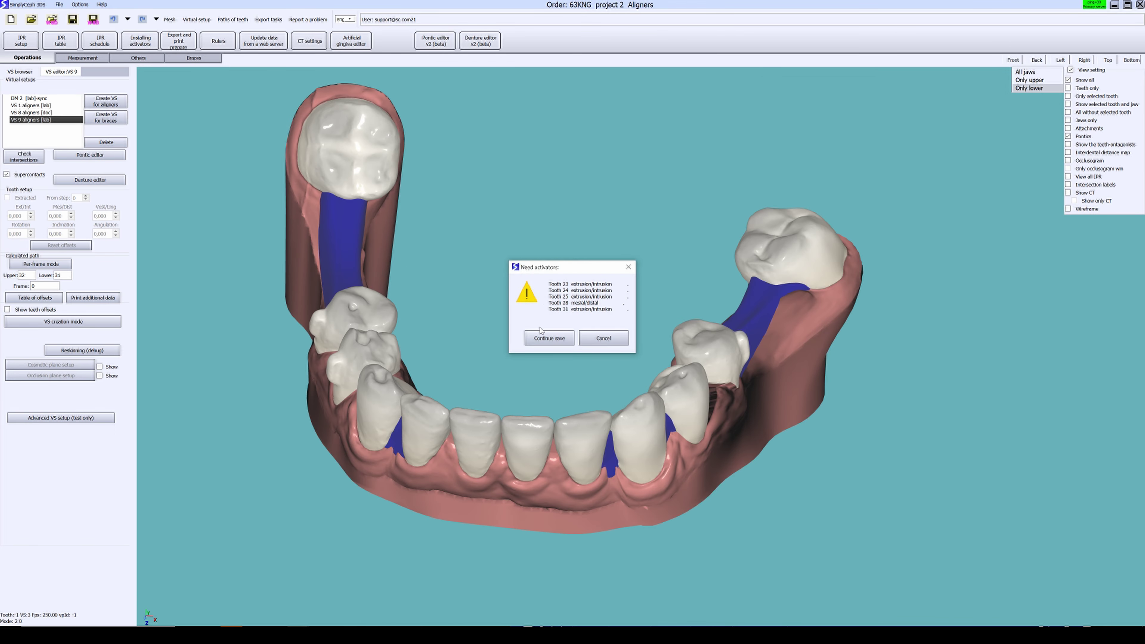
pyautogui.click(545, 339)
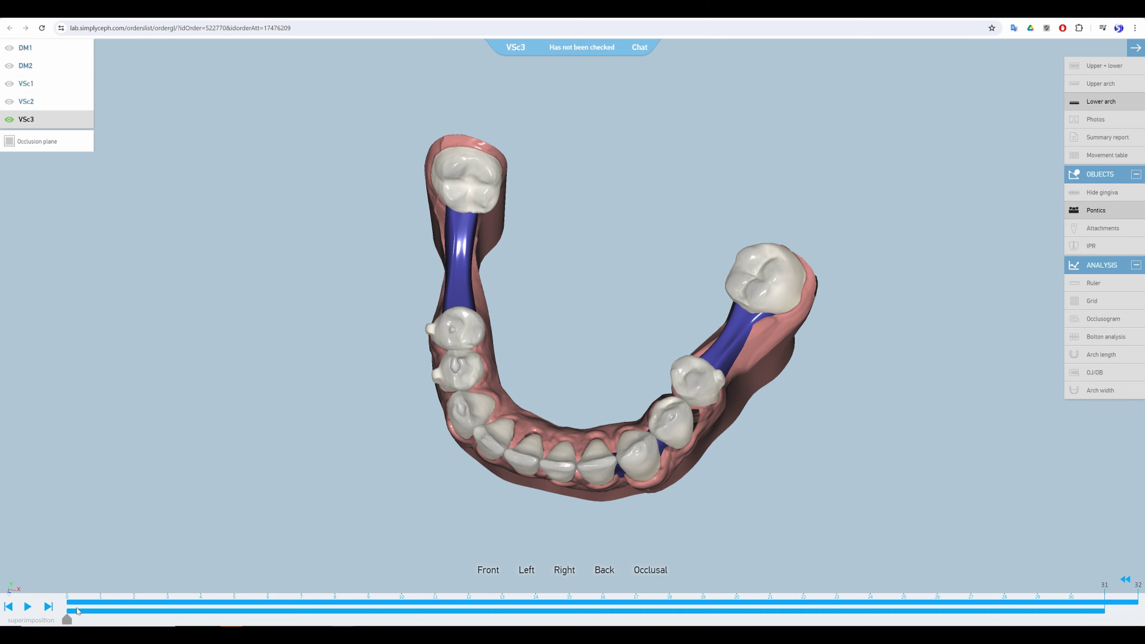
# - In the SimplyCeph web viewer, check VSc3's lower pontics at stage 21 and the final stage, and show both arches
pyautogui.moveTo(201, 603); pyautogui.dragTo(770, 602)
pyautogui.moveTo(721, 541); pyautogui.dragTo(613, 348)
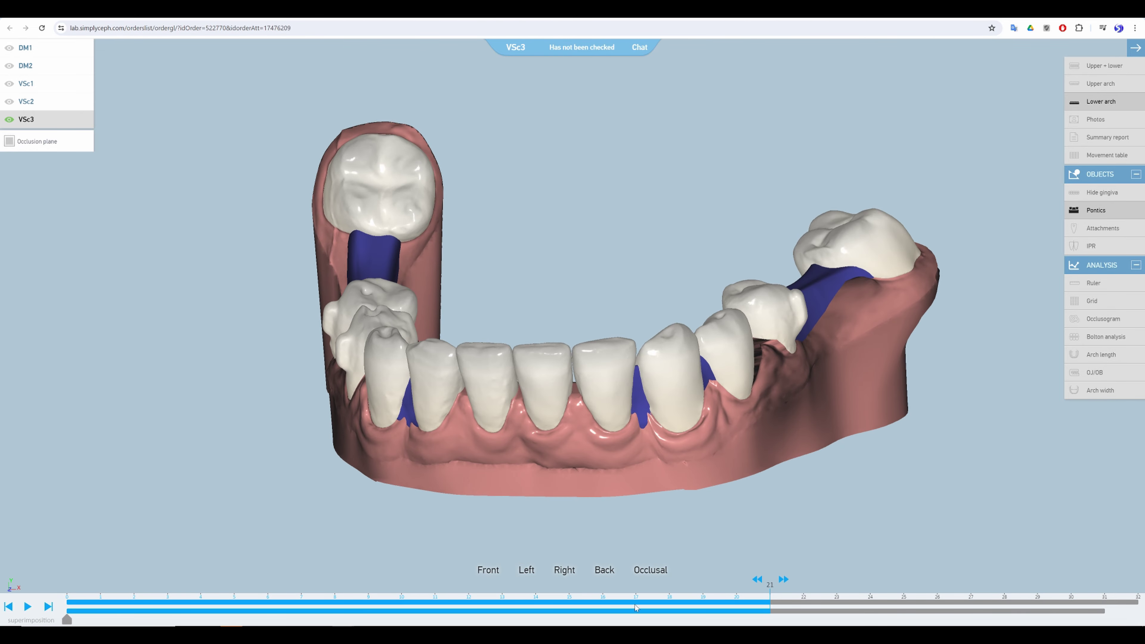
pyautogui.moveTo(769, 602); pyautogui.dragTo(1138, 603)
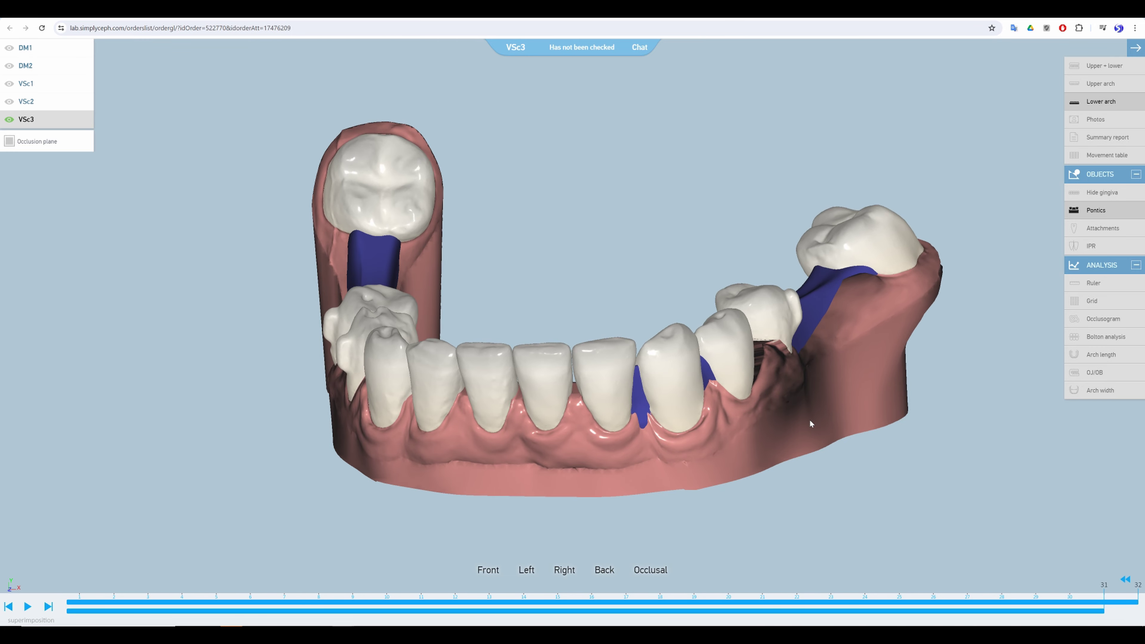
pyautogui.moveTo(809, 419); pyautogui.dragTo(785, 447)
pyautogui.click(1100, 71)
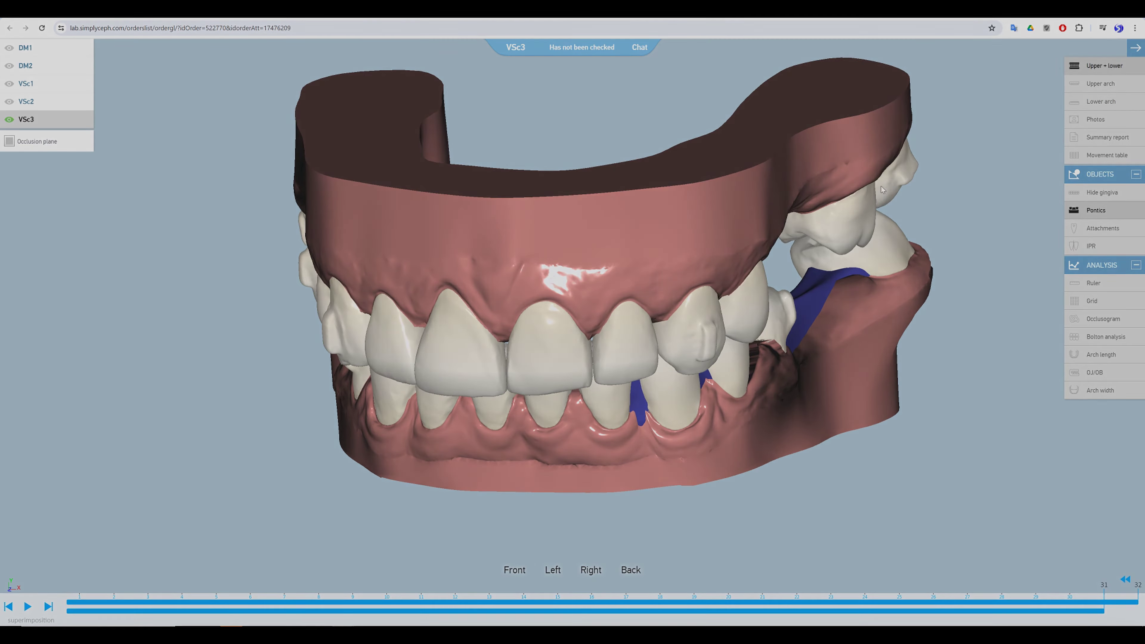